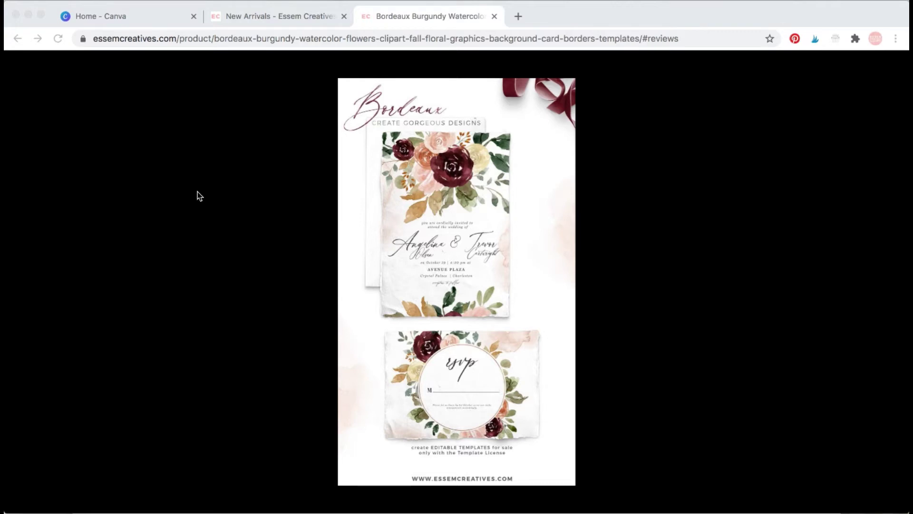
Switch from the Bordeaux Burgundy product page to the Home - Canva tab.
left_click(110, 17)
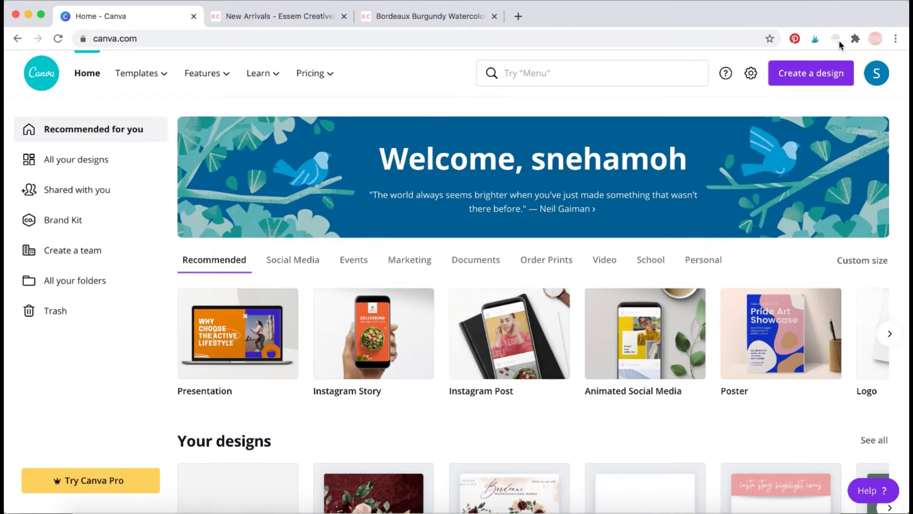
Enter a custom design size of 5 × 7 inches.
left_click(827, 78)
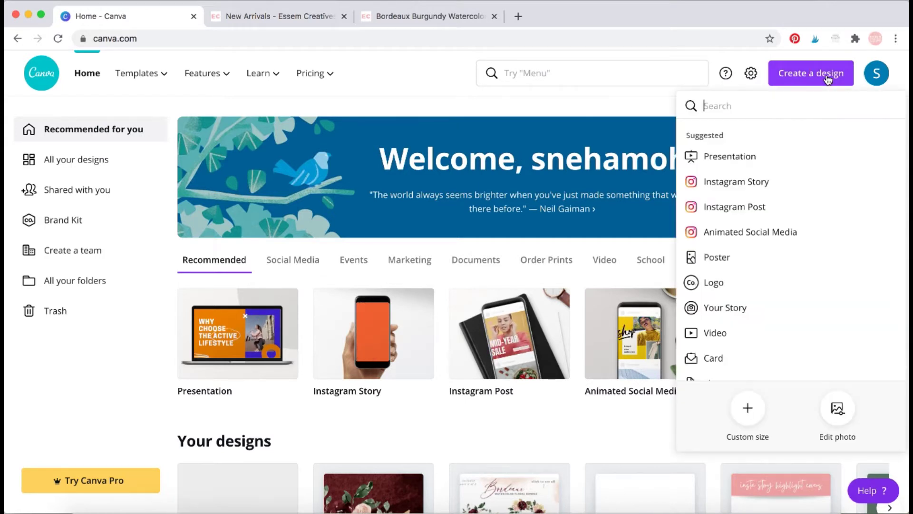
left_click(748, 408)
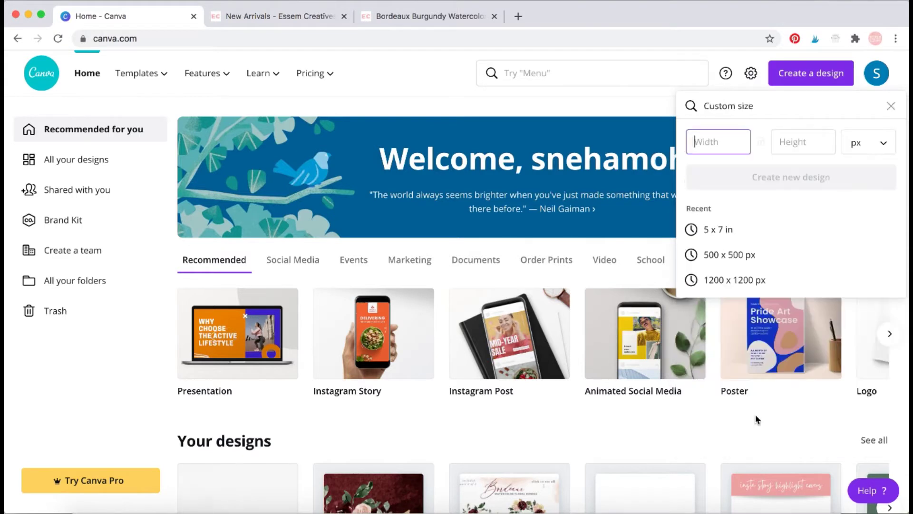
left_click(873, 143)
left_click(874, 165)
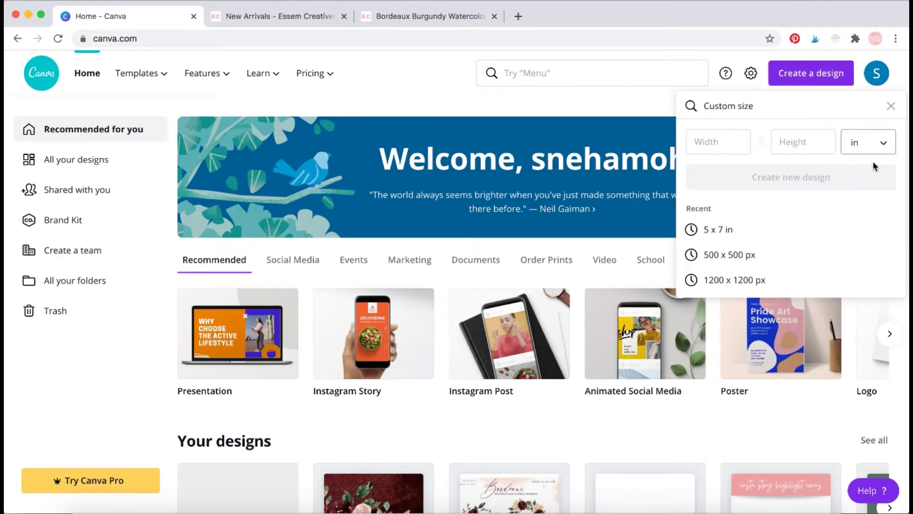
left_click(709, 142)
type("5")
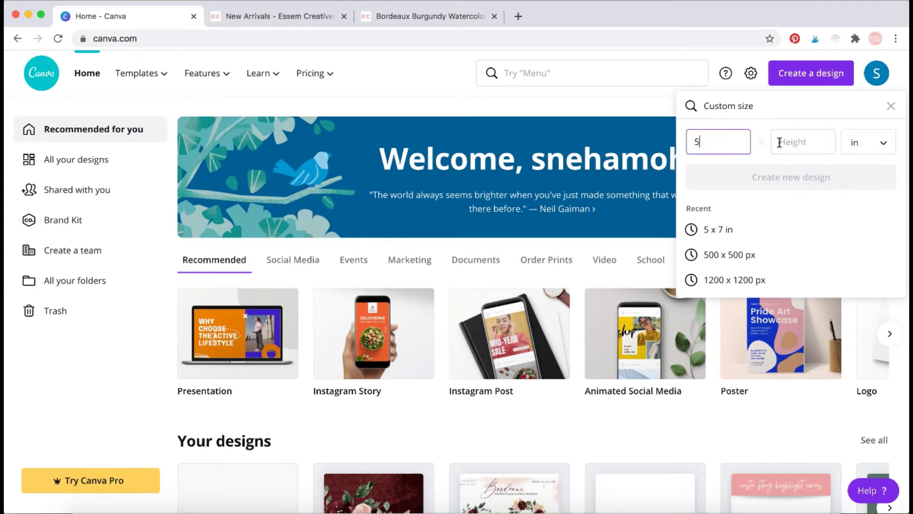
left_click(777, 142)
type("7")
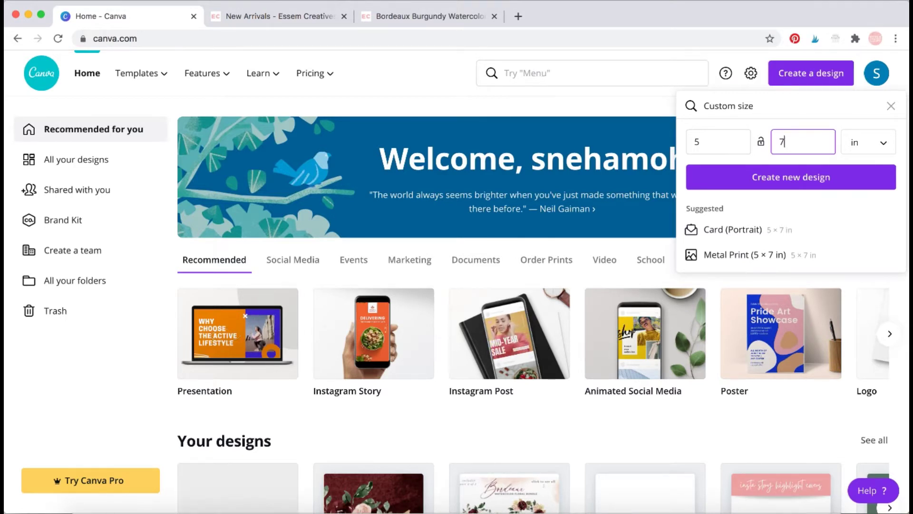
Create the blank 5 × 7 in design and show the uploaded images library.
left_click(729, 142)
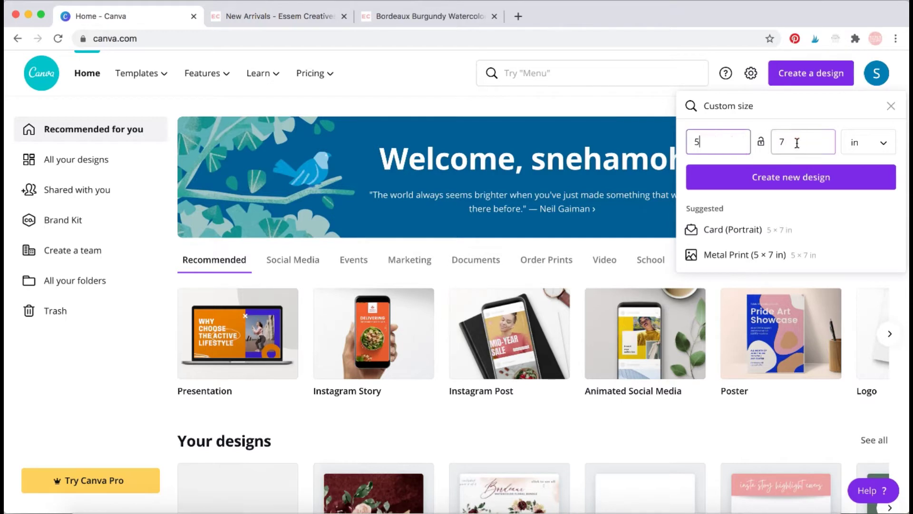
left_click(798, 143)
left_click(724, 141)
left_click(800, 139)
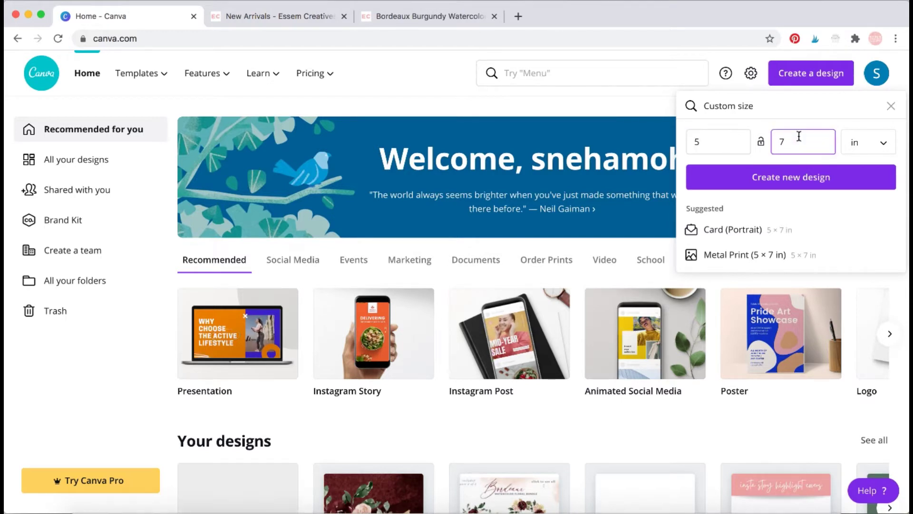
left_click(803, 188)
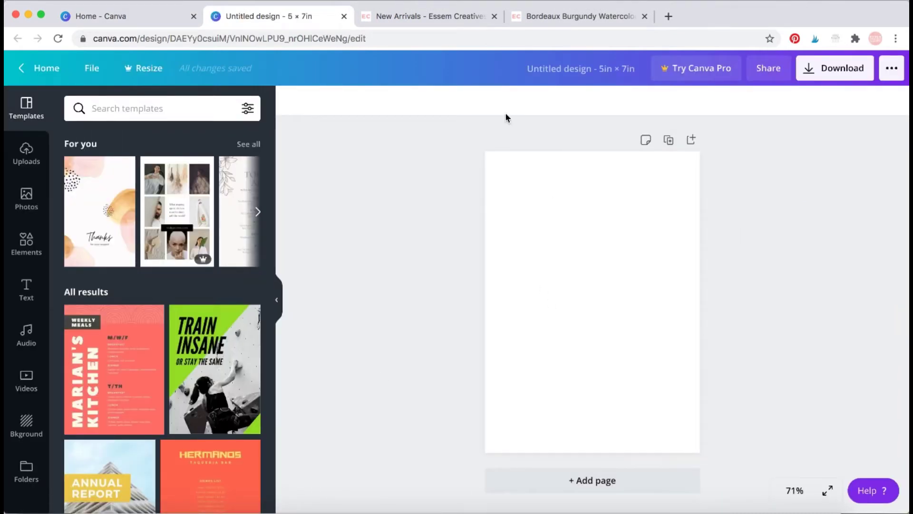
left_click(27, 152)
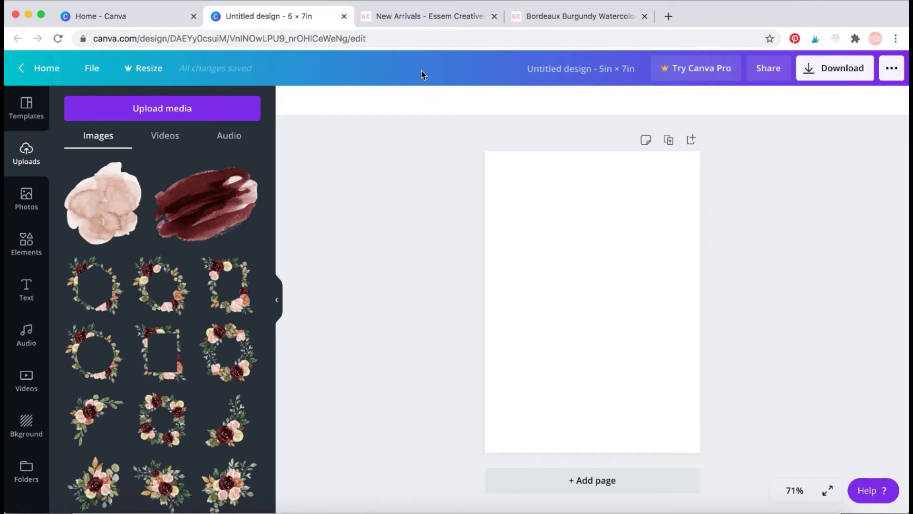
left_click(402, 17)
scroll(311, 281, "up", 3)
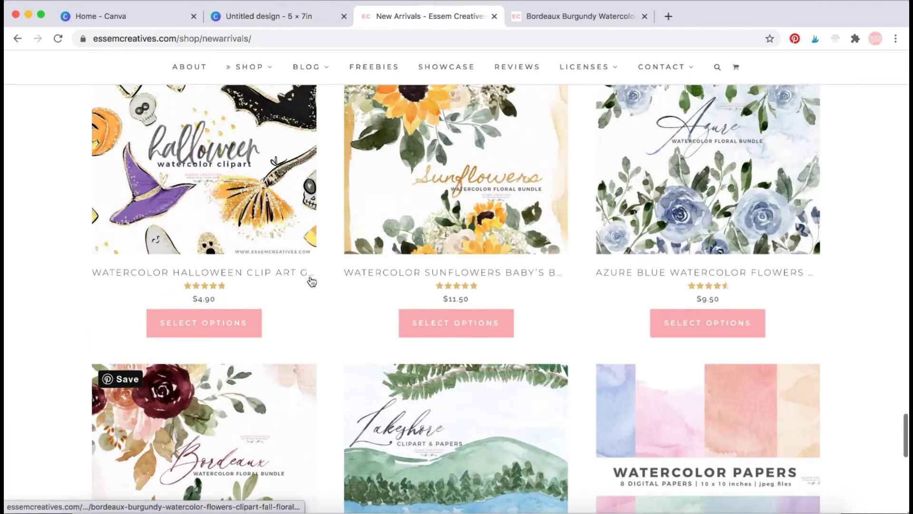
scroll(312, 284, "down", 4)
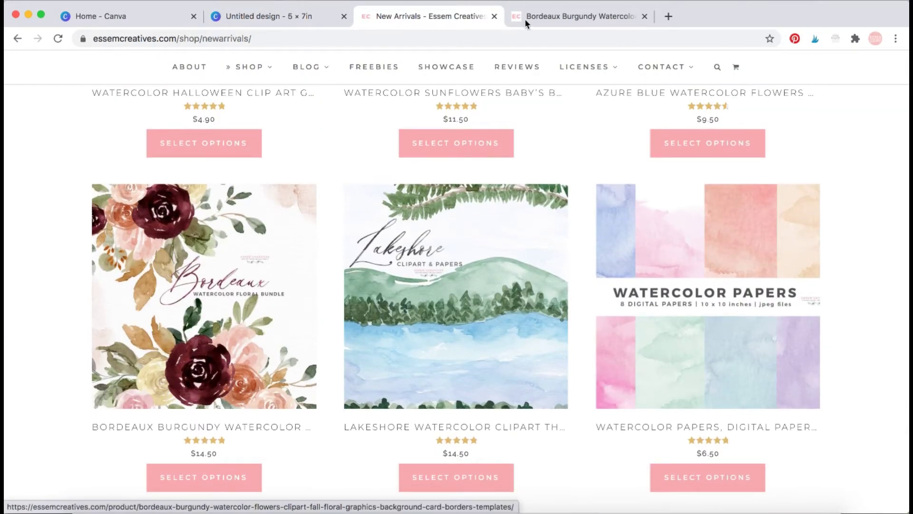
left_click(549, 16)
left_click(618, 110)
scroll(752, 163, "up", 5)
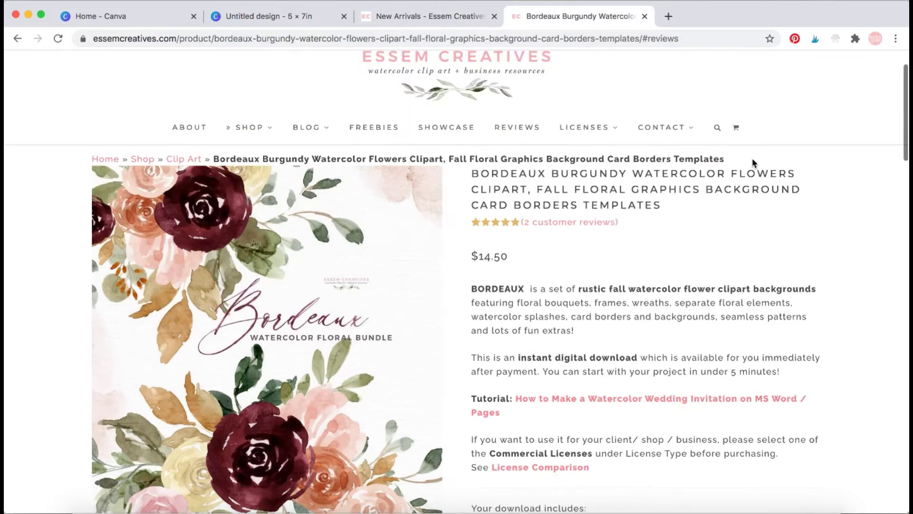
scroll(837, 208, "down", 5)
scroll(836, 205, "down", 2)
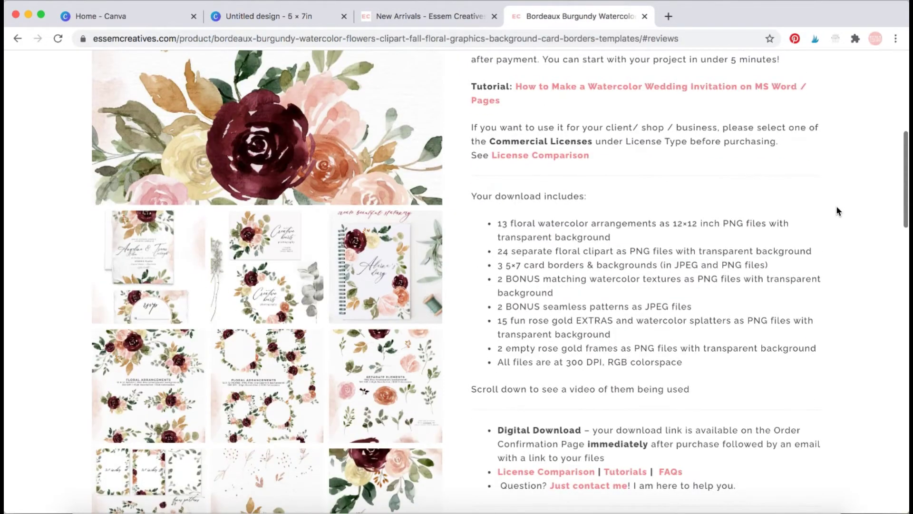
scroll(836, 206, "up", 5)
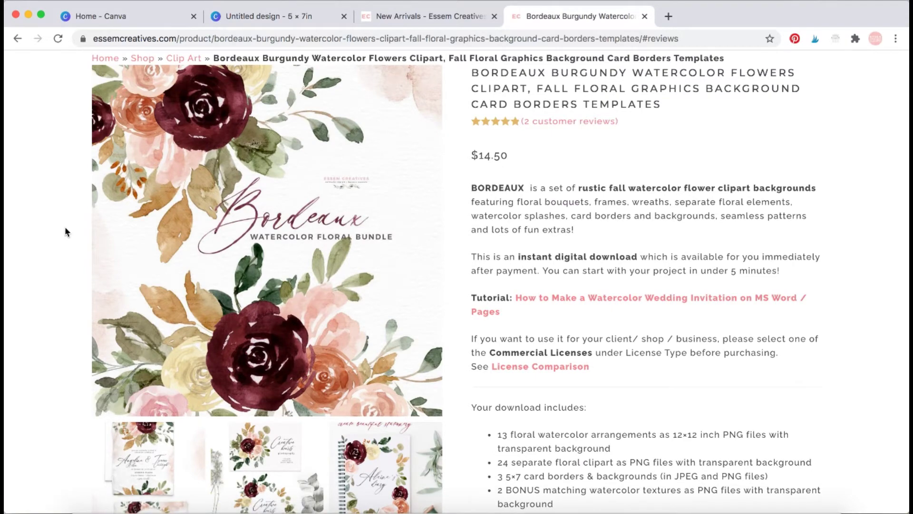
scroll(36, 262, "down", 8)
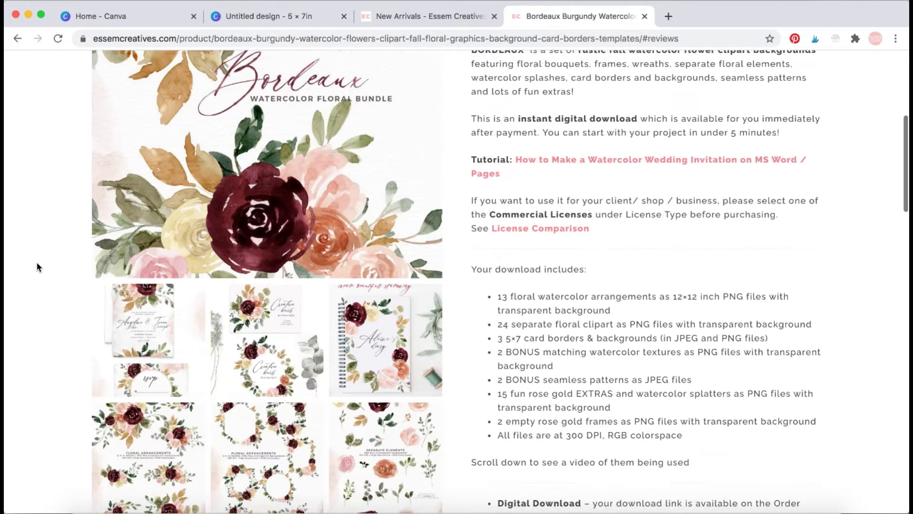
scroll(36, 262, "up", 5)
scroll(36, 262, "up", 2)
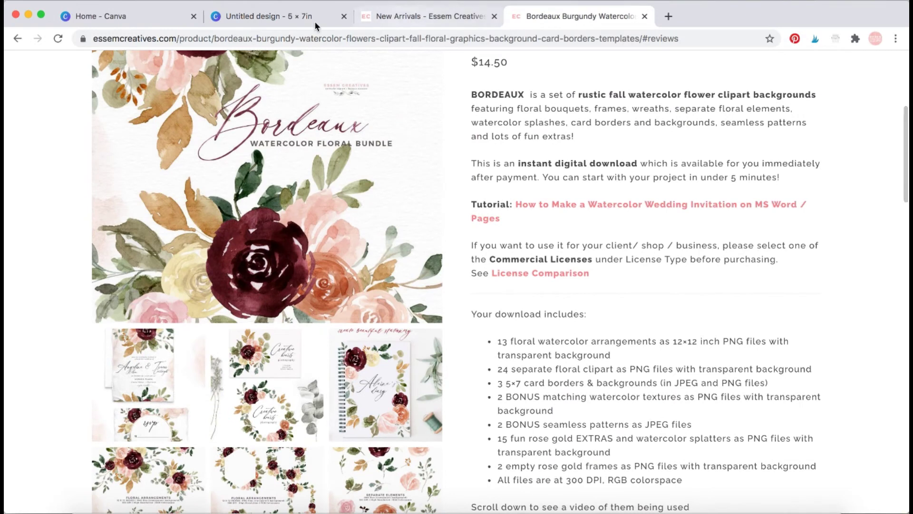
left_click(295, 17)
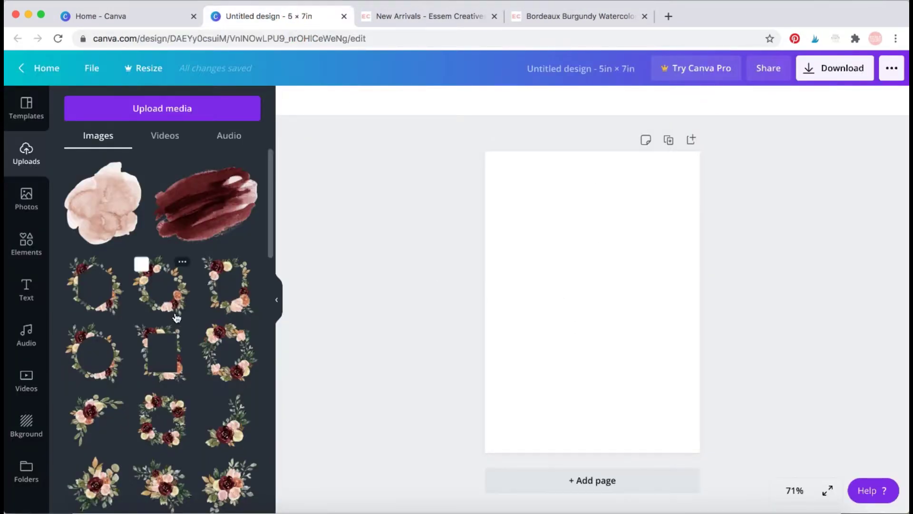
Upload 10.png from SKU369 BORDEAUX Bundle 14.50 > Files > Arrangements into Canva's uploads.
left_click(87, 501)
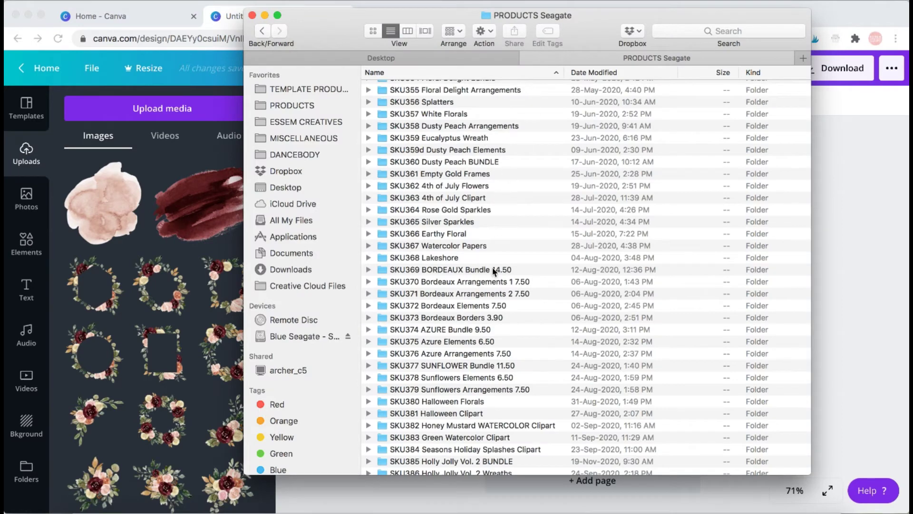
double_click(494, 271)
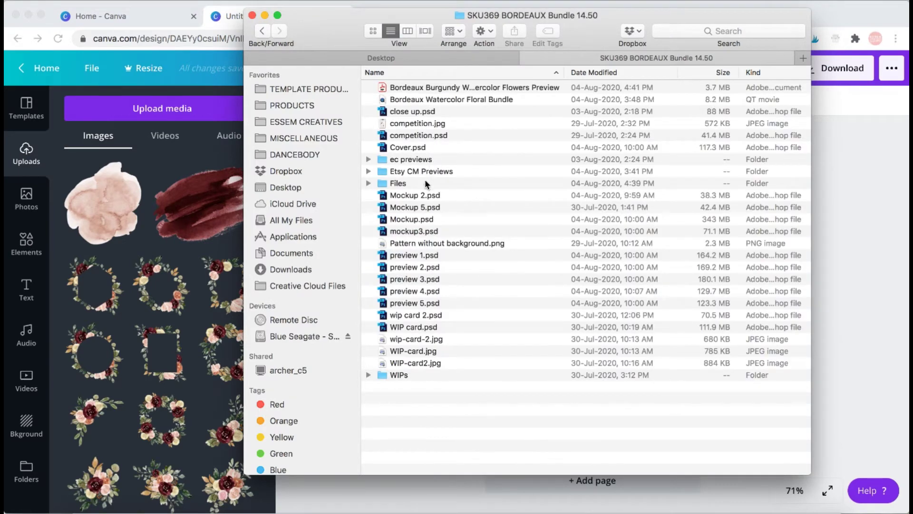
double_click(427, 184)
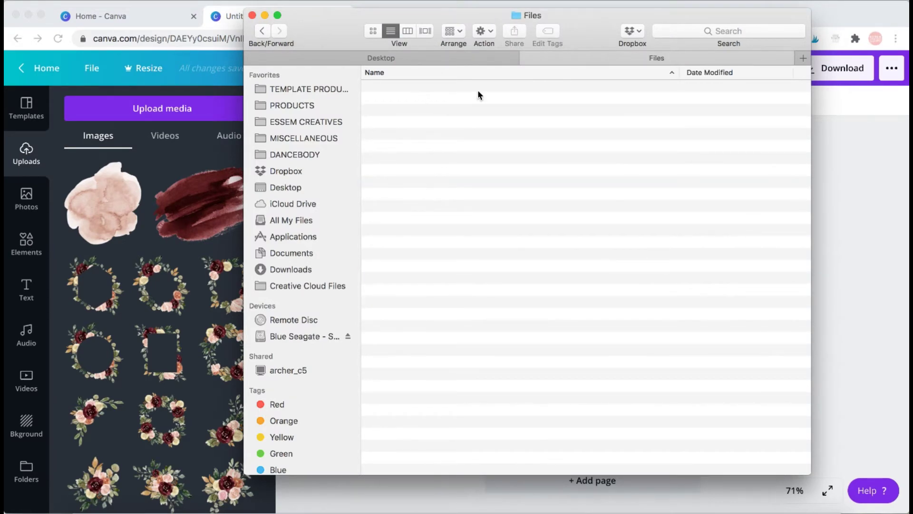
double_click(430, 90)
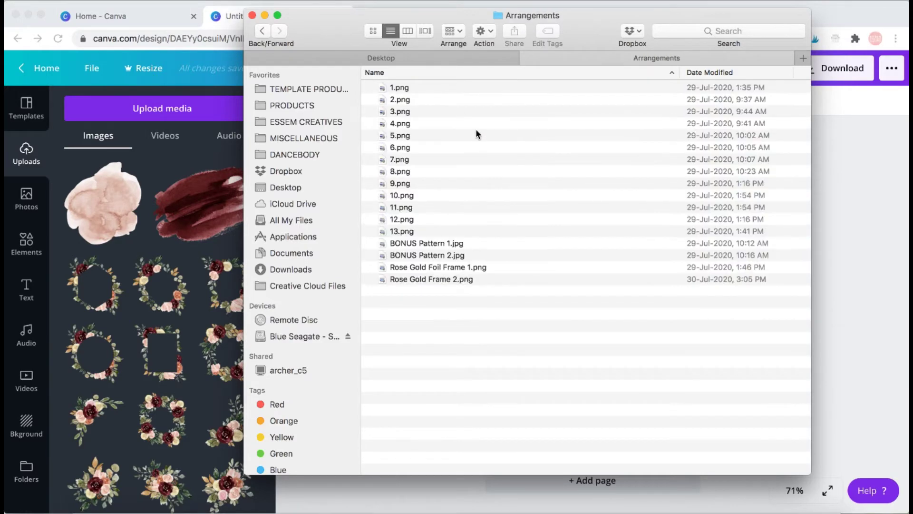
left_click(373, 31)
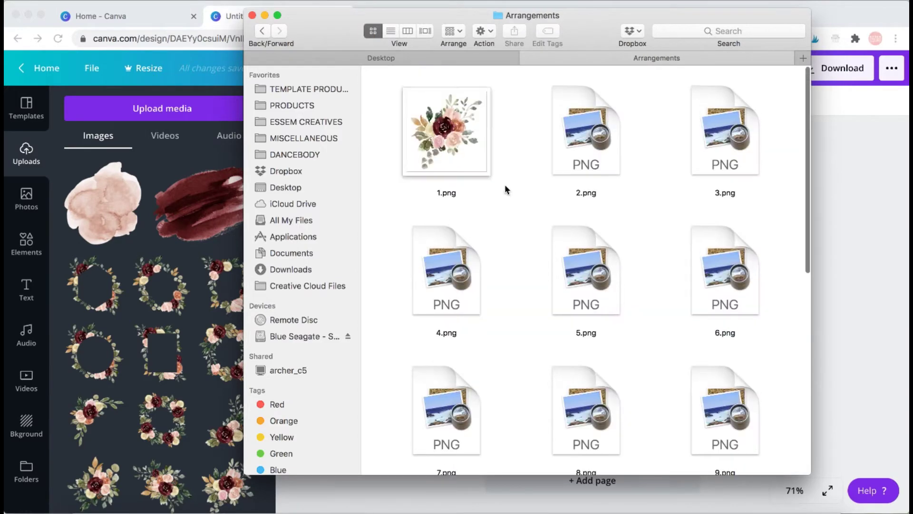
scroll(598, 256, "down", 5)
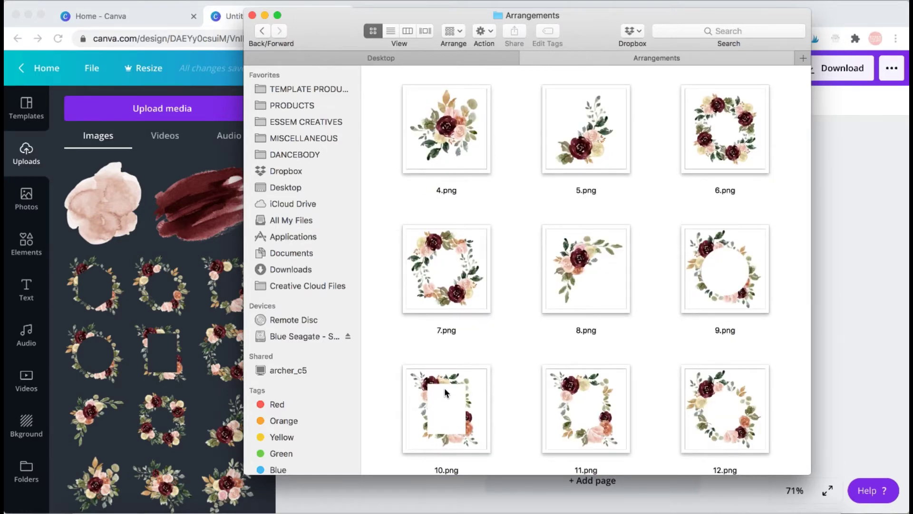
left_click_drag(447, 394, 153, 246)
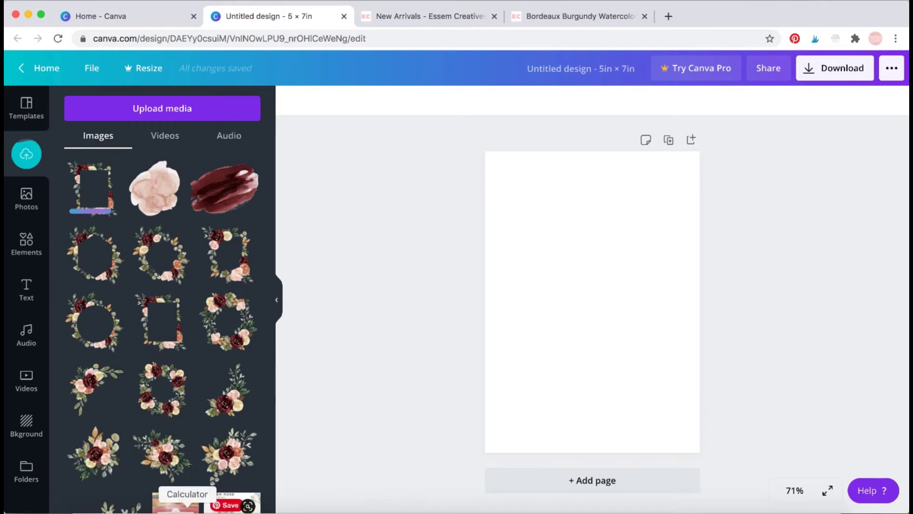
left_click(89, 510)
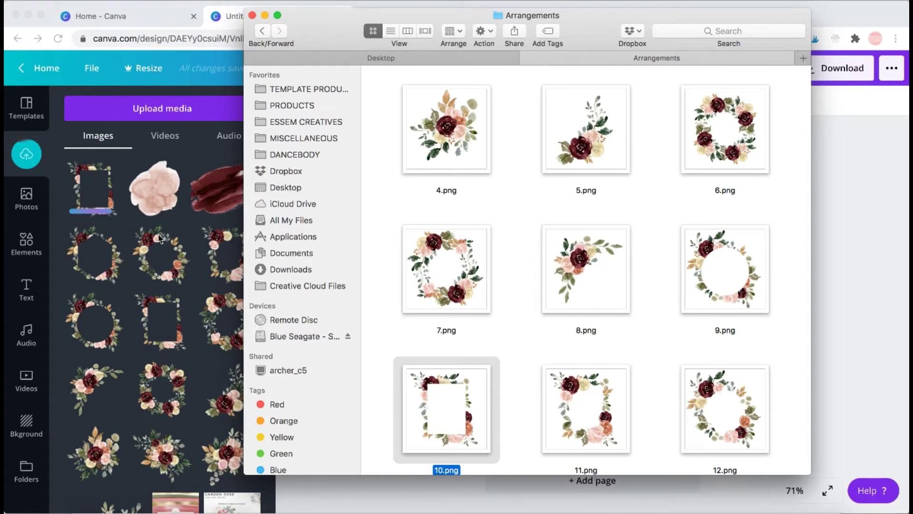
left_click(836, 232)
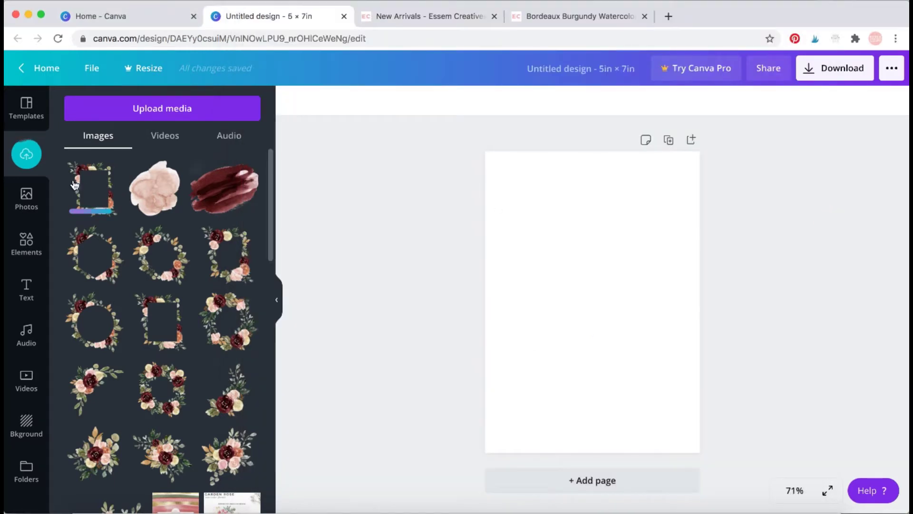
Enlarge the Bordeaux template preview, then add the pink watercolour texture to the design.
left_click(326, 248)
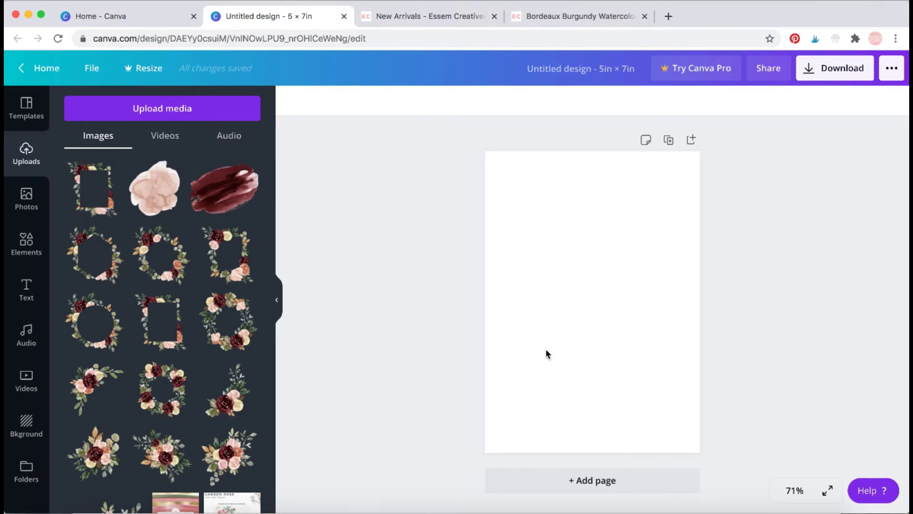
left_click(566, 17)
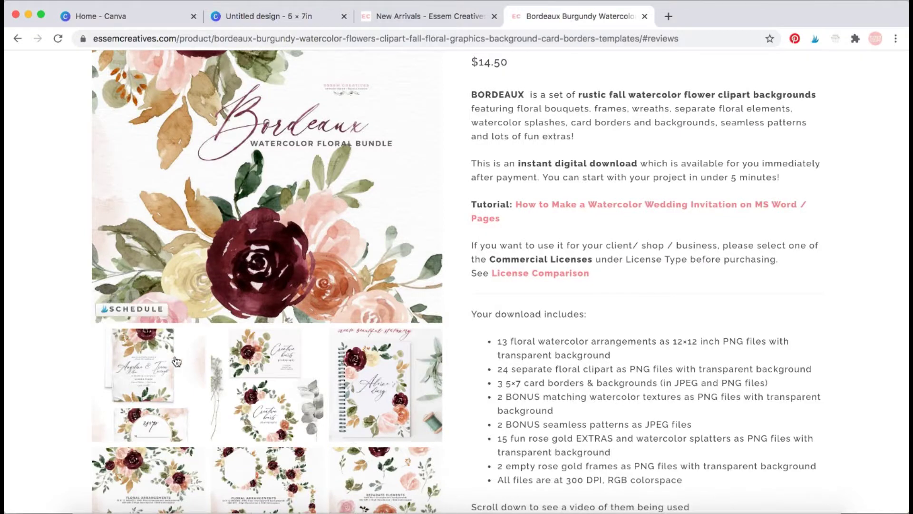
left_click(147, 362)
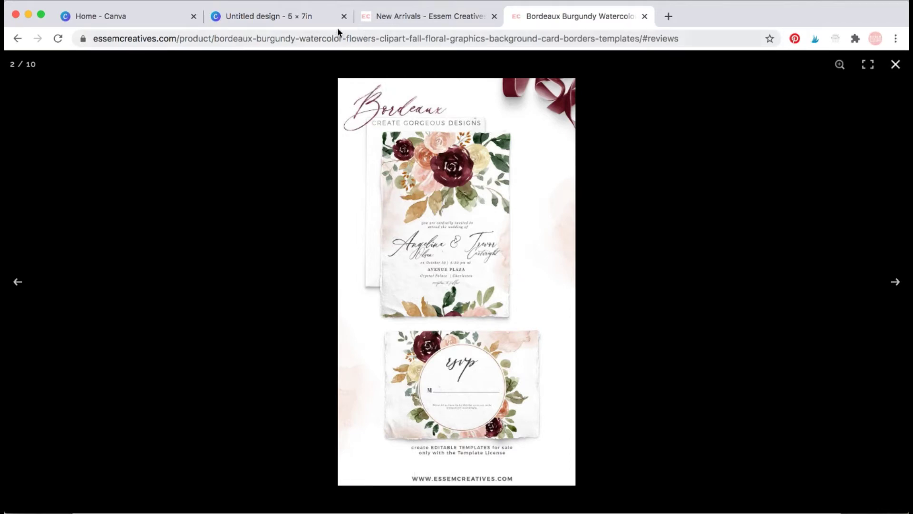
left_click(306, 18)
left_click(163, 193)
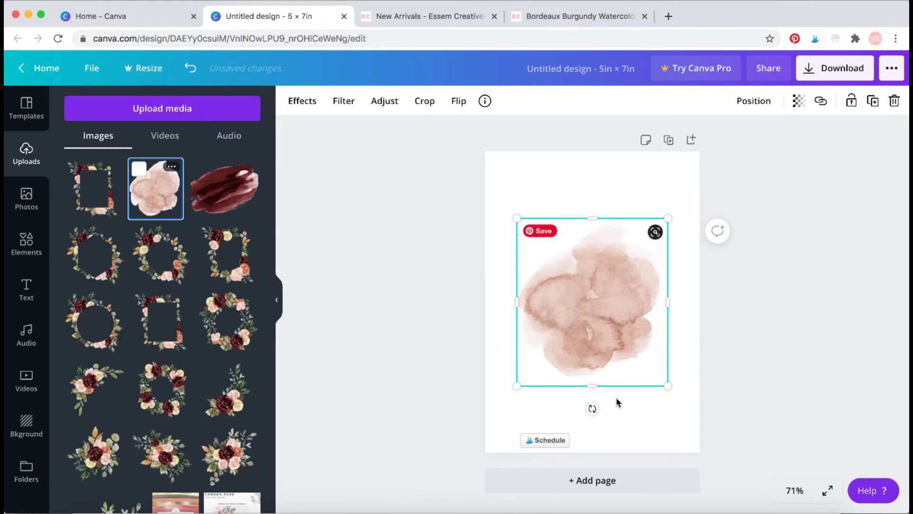
Tilt the pink watercolour, checking the Bordeaux product page for reference.
left_click_drag(592, 409, 531, 389)
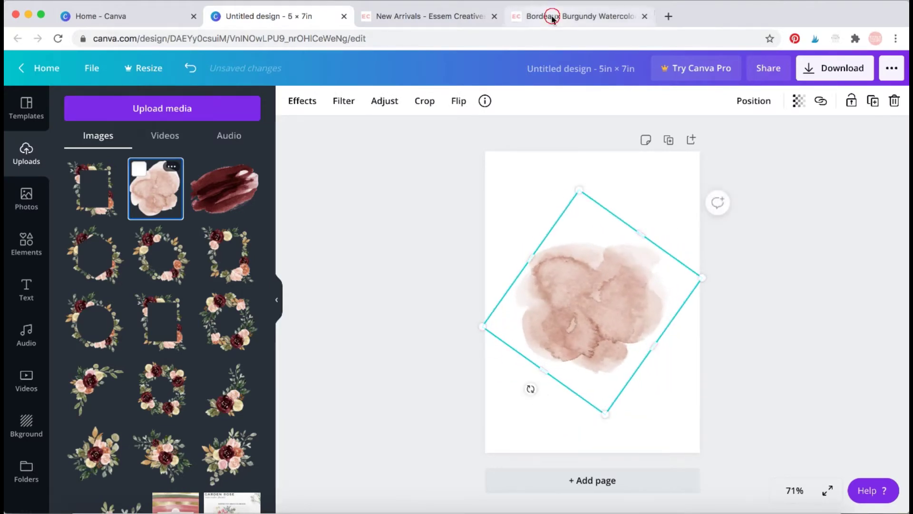
left_click(551, 18)
key("Escape")
scroll(435, 304, "down", 5)
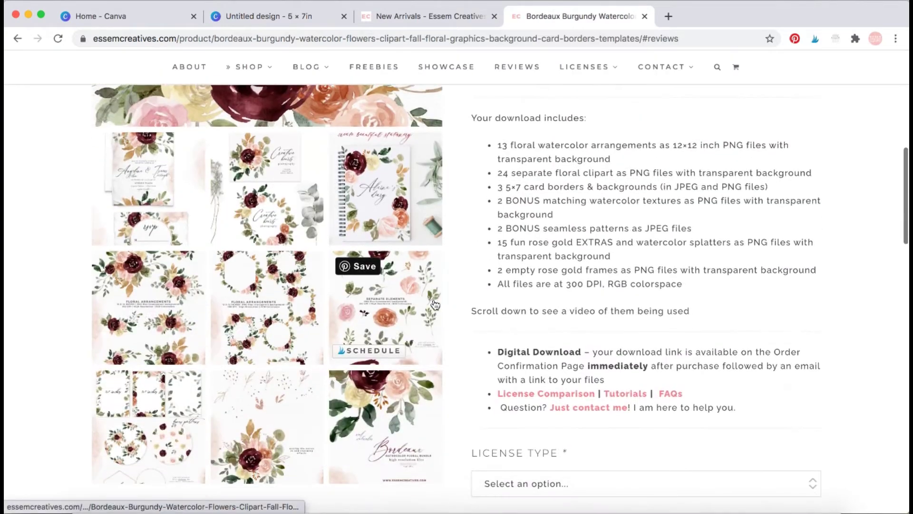
scroll(435, 304, "down", 2)
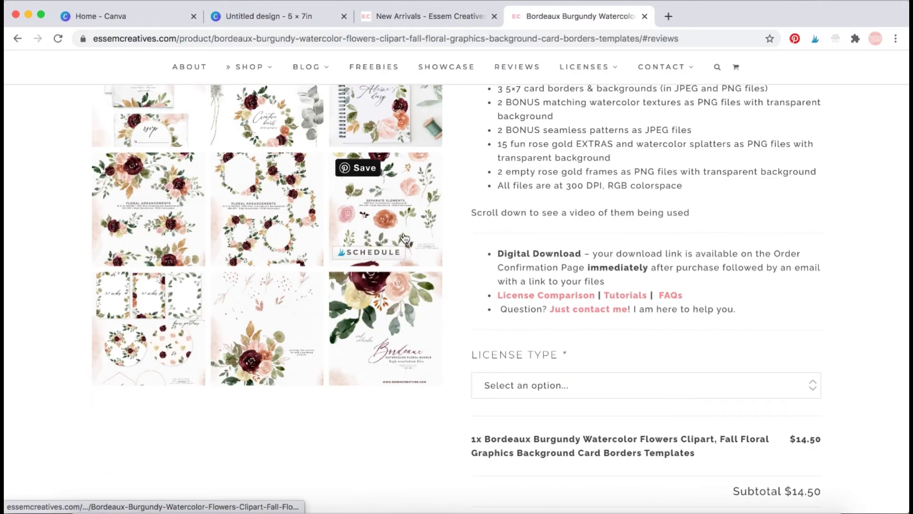
scroll(405, 238, "up", 2)
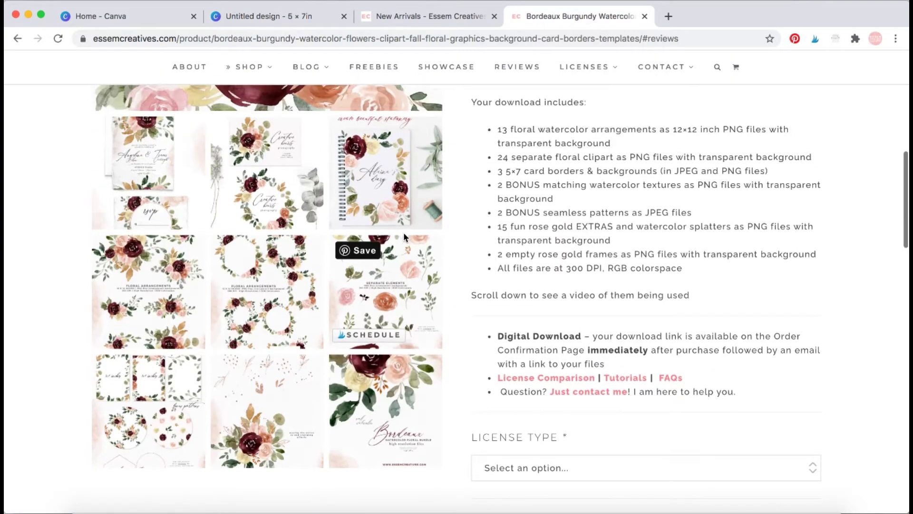
left_click(333, 17)
Enlarge the watercolour and rotate it to about 117° along the page's left edge.
left_click_drag(579, 190, 538, 45)
left_click_drag(618, 220, 473, 340)
left_click_drag(629, 259, 647, 248)
left_click(550, 271)
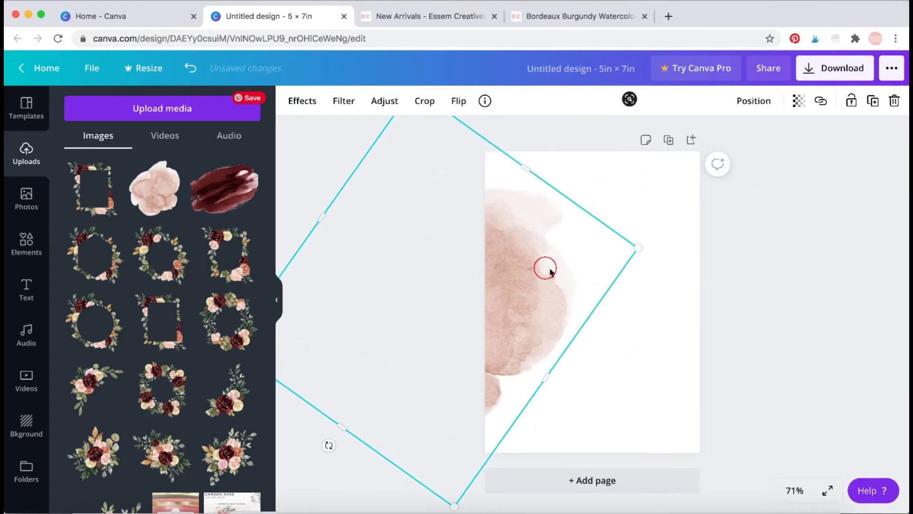
left_click_drag(550, 271, 629, 244)
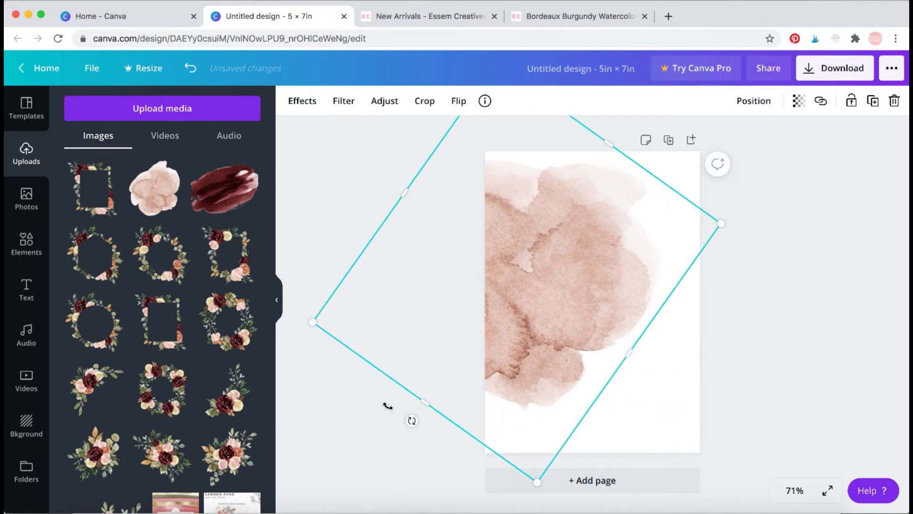
left_click_drag(410, 421, 293, 150)
left_click_drag(534, 276, 501, 324)
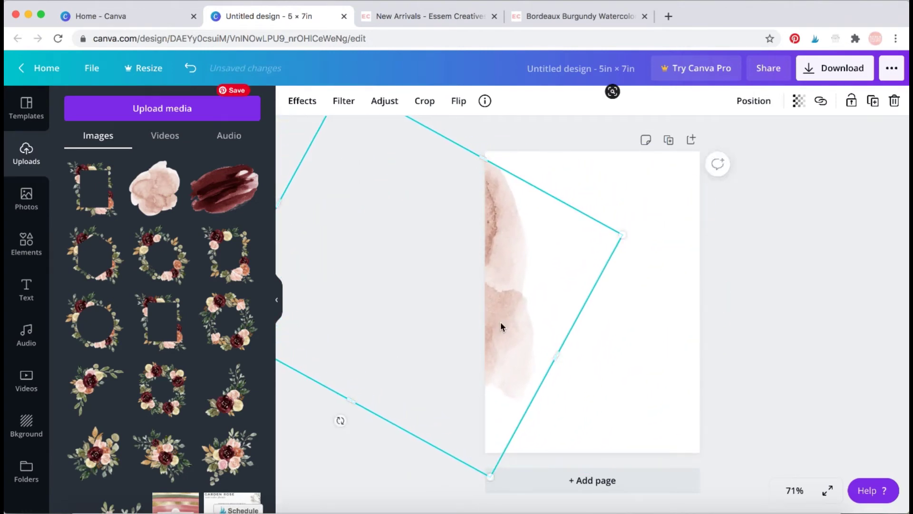
left_click(766, 314)
left_click(519, 239)
Fade the watercolour wash to 29 transparency.
left_click(798, 100)
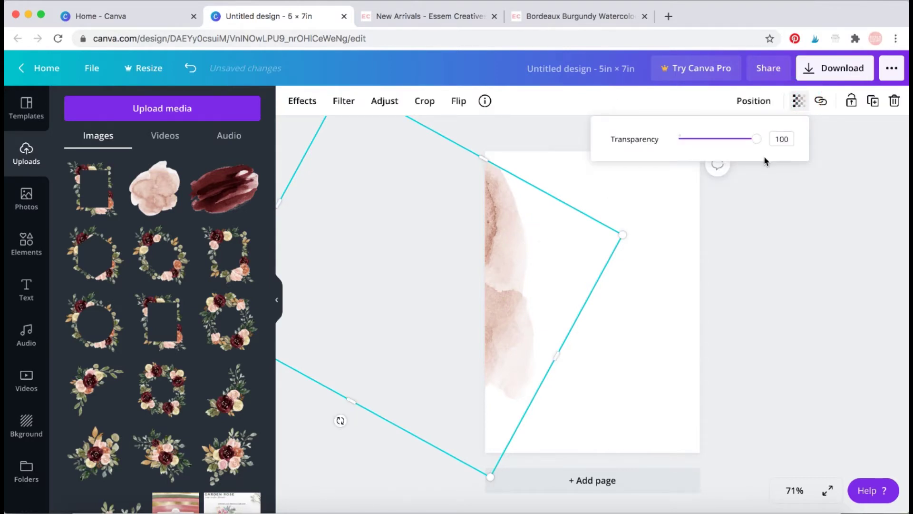
left_click_drag(756, 138, 703, 142)
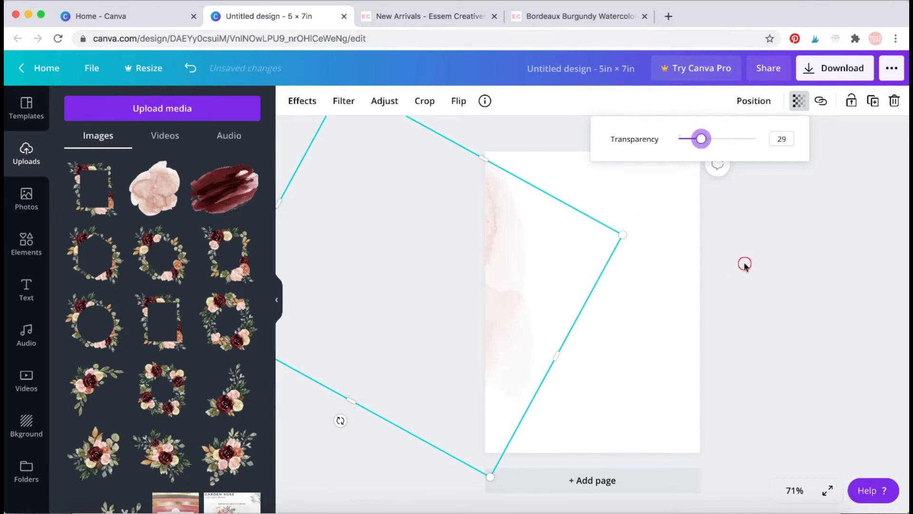
left_click(744, 261)
left_click_drag(507, 263, 528, 259)
left_click(784, 277)
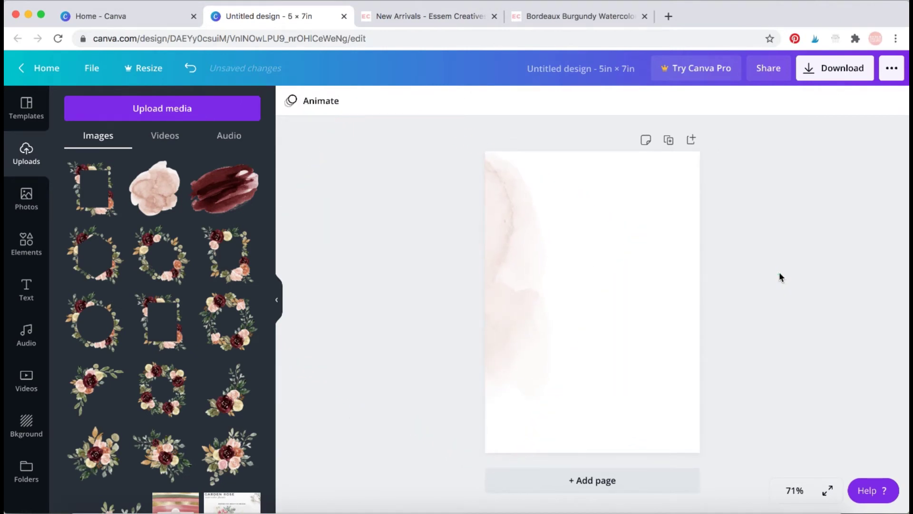
Duplicate the faded wash and place the copy at the page's top-right corner.
left_click(498, 246)
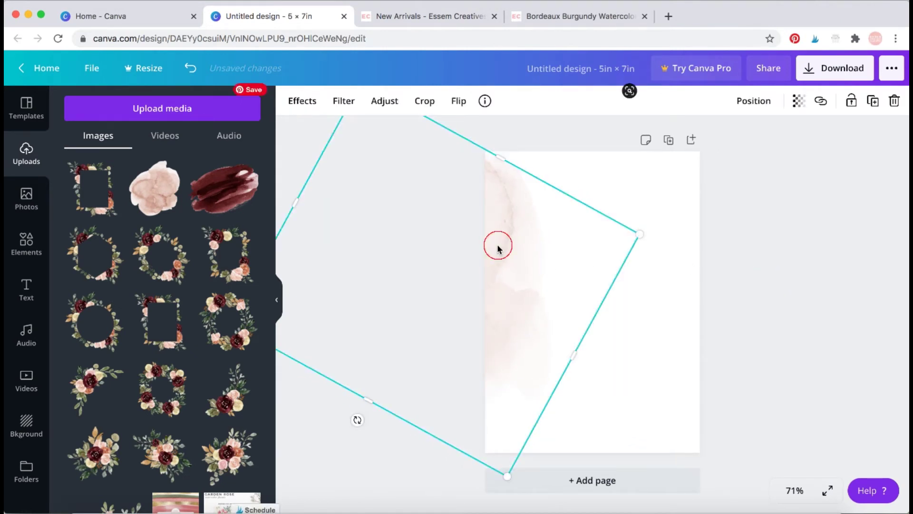
left_click(873, 106)
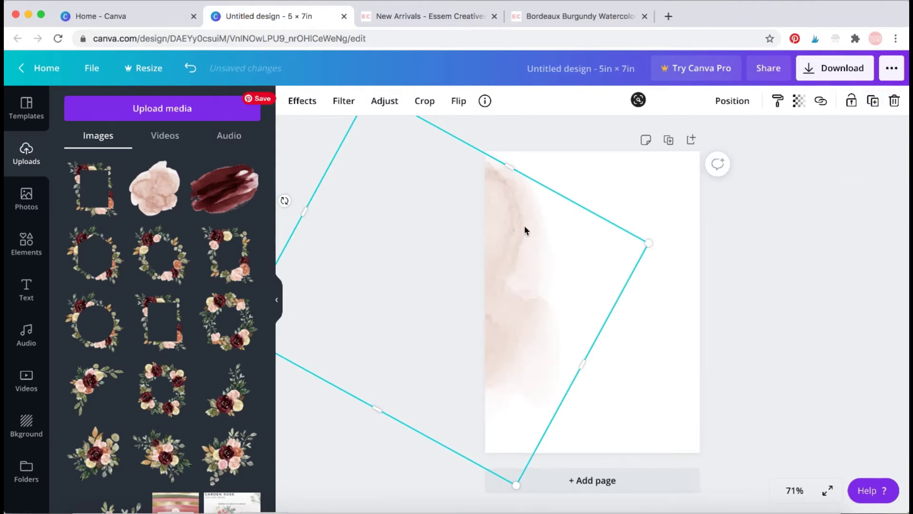
left_click_drag(524, 230, 753, 232)
left_click_drag(682, 266, 714, 165)
left_click_drag(688, 207, 644, 157)
left_click_drag(697, 201, 693, 193)
mouse_move(804, 310)
left_mouse_down()
mouse_move(811, 326)
mouse_move(791, 293)
mouse_move(802, 304)
left_mouse_up()
left_click(777, 354)
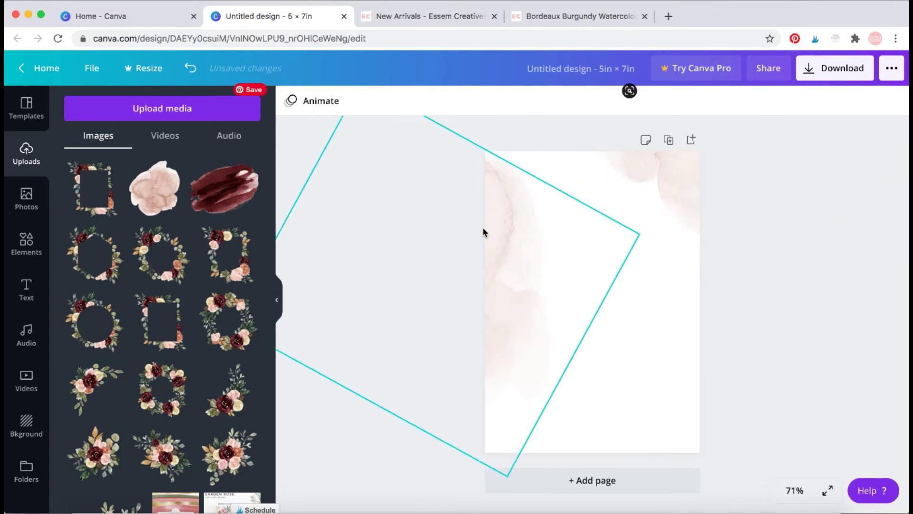
left_click_drag(501, 232, 512, 261)
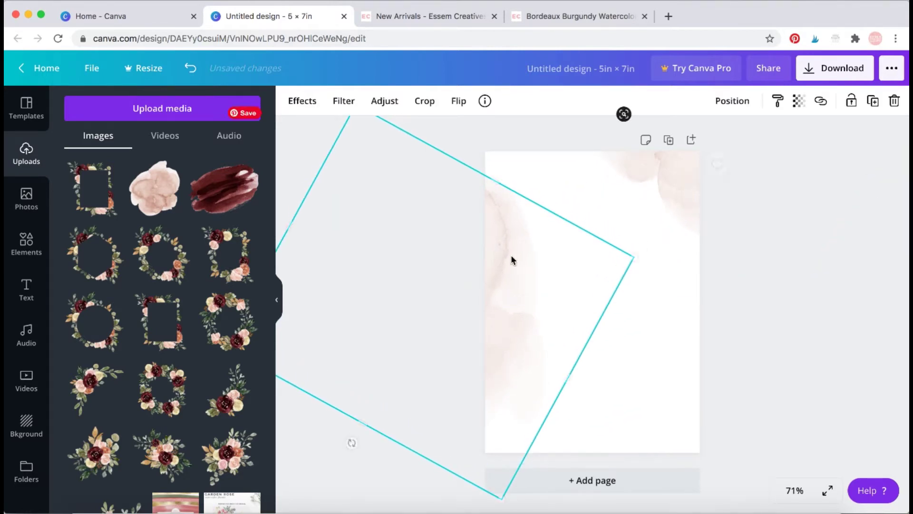
left_click(770, 288)
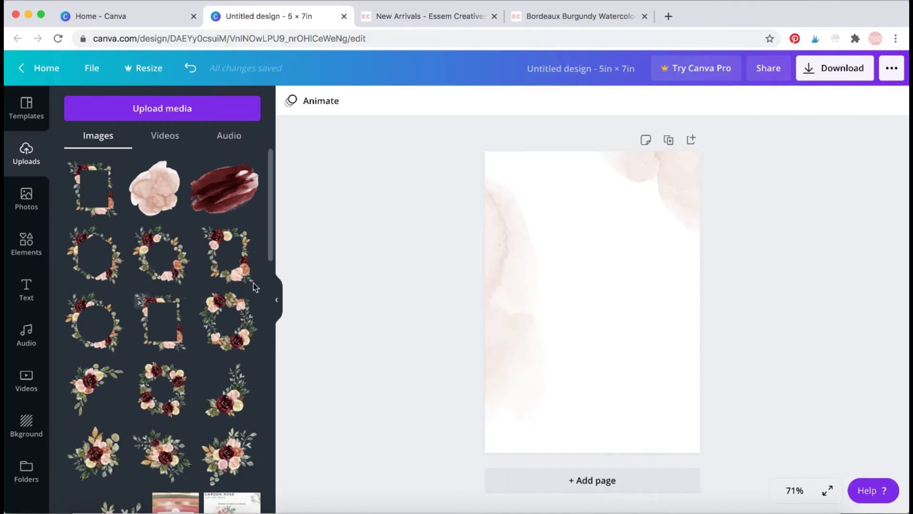
Add the burgundy floral bouquet, tilting and enlarging it on the page.
scroll(167, 367, "down", 1)
scroll(164, 380, "down", 1)
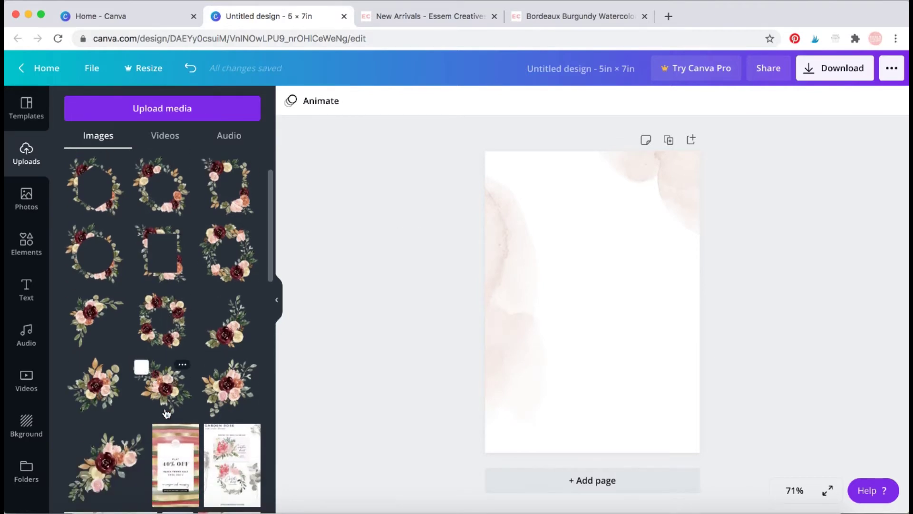
left_click(160, 393)
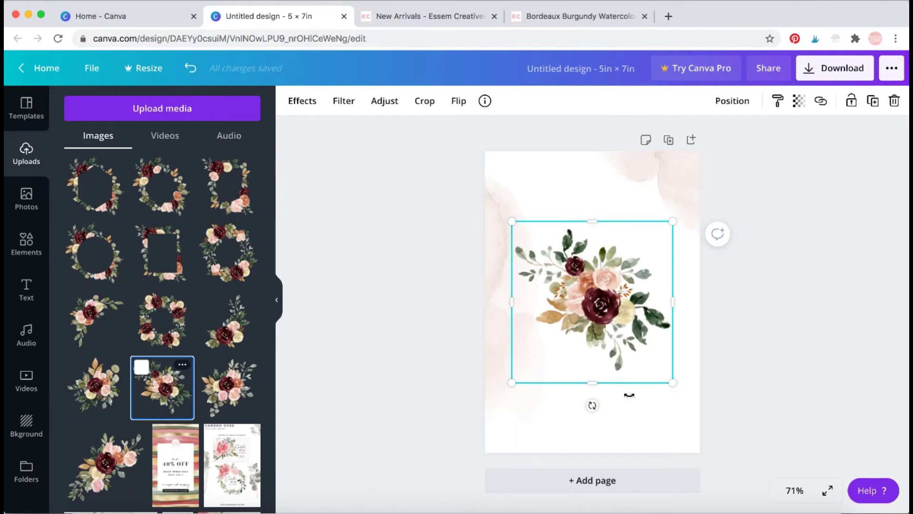
left_click_drag(629, 394, 659, 355)
left_click_drag(577, 187, 621, 424)
left_click_drag(620, 271, 620, 261)
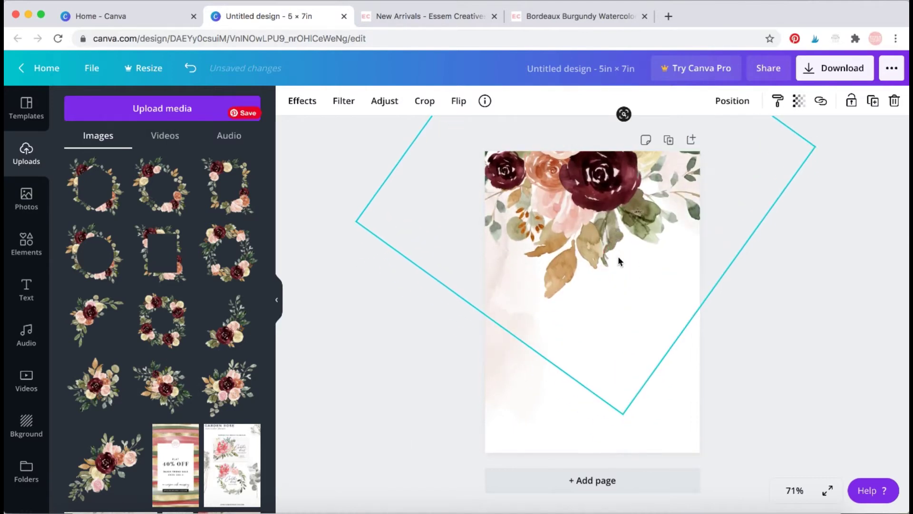
left_click(418, 315)
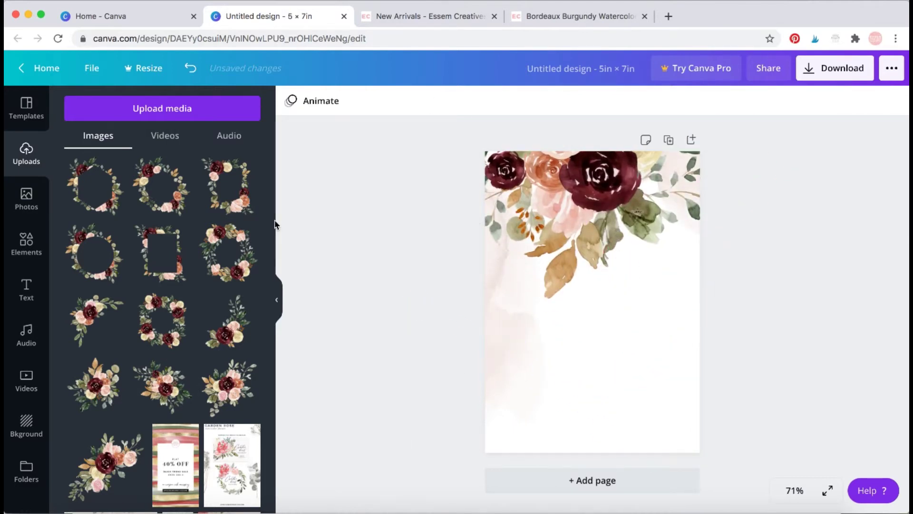
Try the square floral frame on the page, then delete it.
scroll(143, 238, "up", 2)
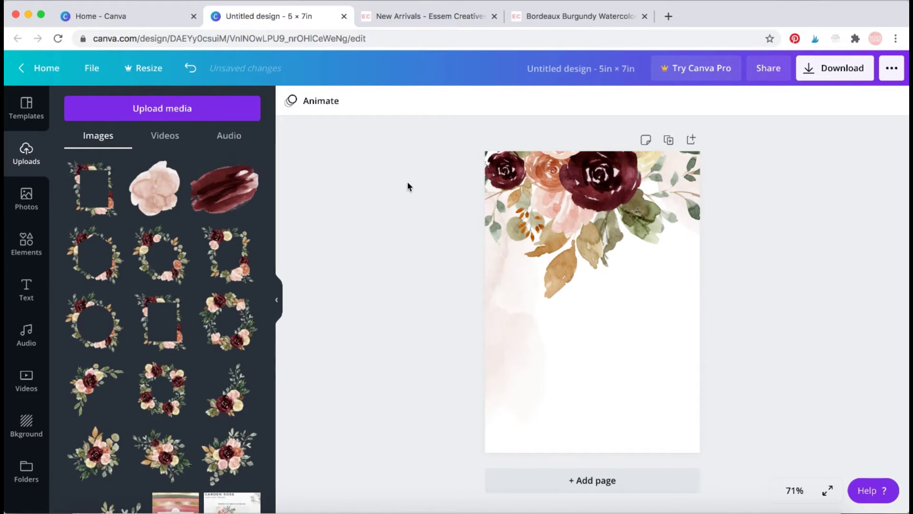
left_click(95, 201)
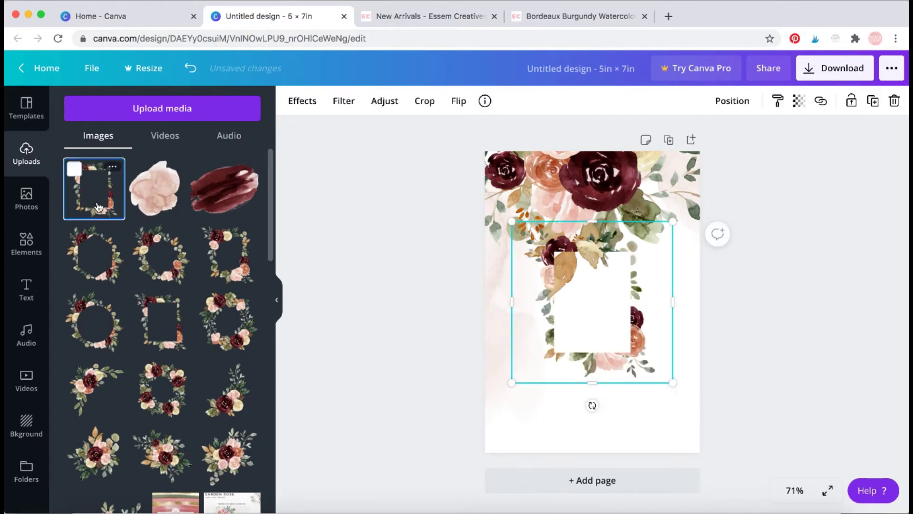
left_click_drag(147, 256, 647, 276)
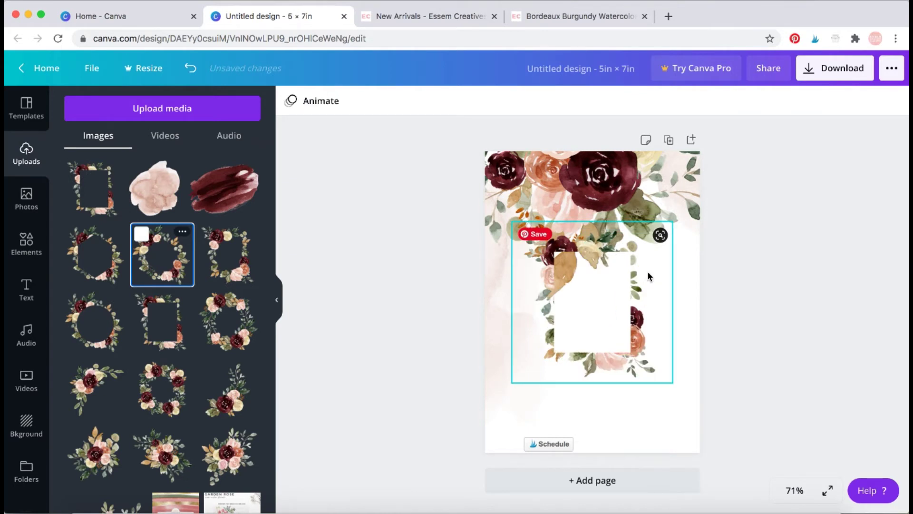
left_click(636, 341)
key("Delete")
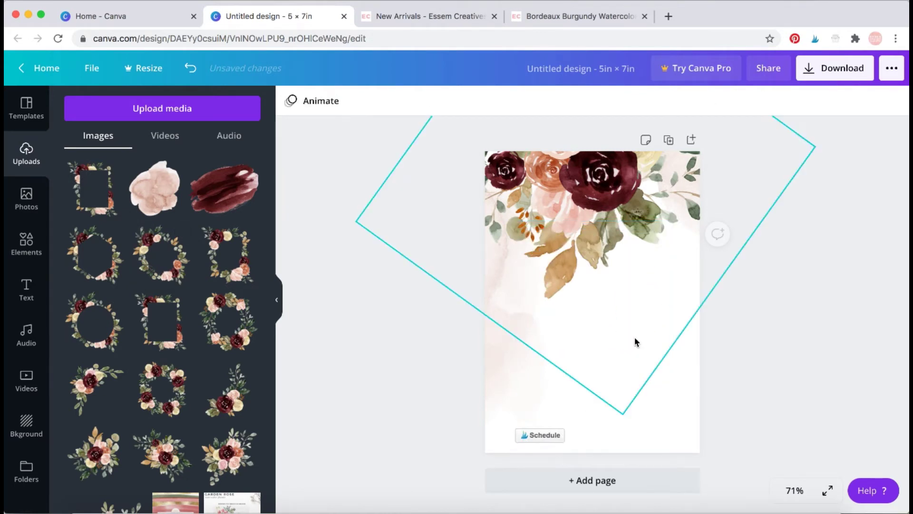
Rotate the bouquet to about -34° and move it toward the bottom-right corner.
left_click_drag(604, 206, 610, 216)
left_click(787, 313)
left_click(617, 209)
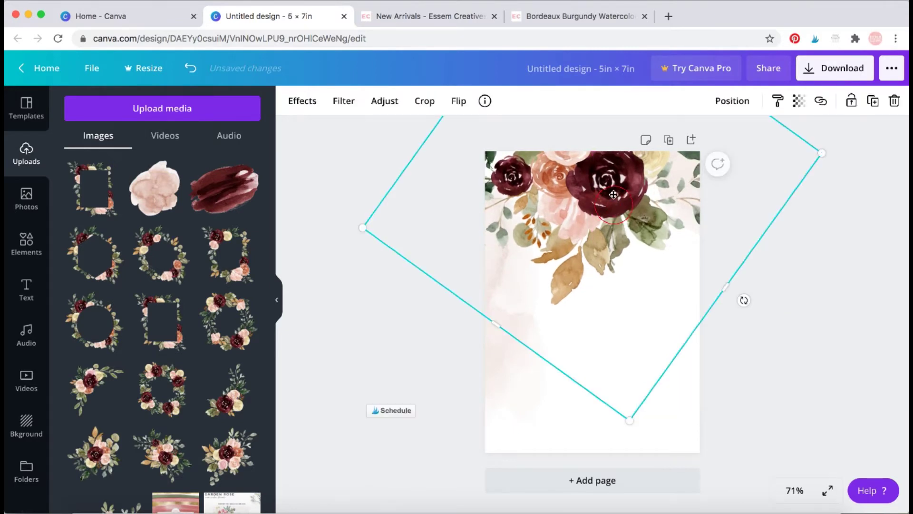
key("shift+Up")
key("shift+Up")
left_click_drag(744, 288, 711, 329)
left_click_drag(639, 230, 628, 228)
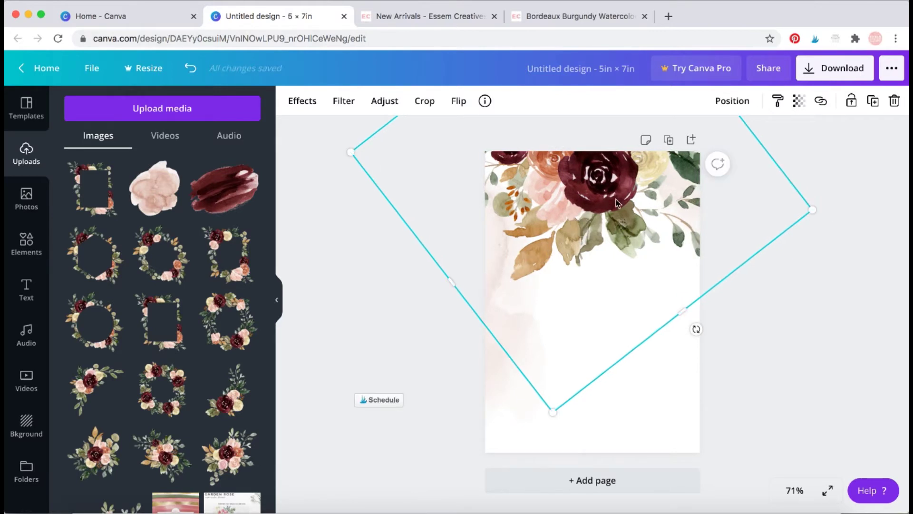
left_click_drag(697, 330, 672, 344)
mouse_move(626, 208)
left_mouse_down()
mouse_move(608, 205)
mouse_move(624, 210)
left_mouse_up()
left_click(820, 320)
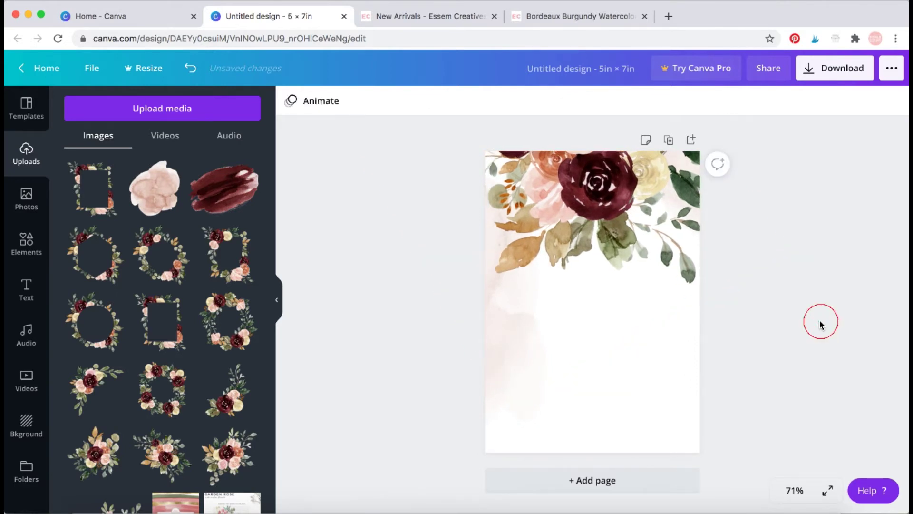
left_click(660, 164)
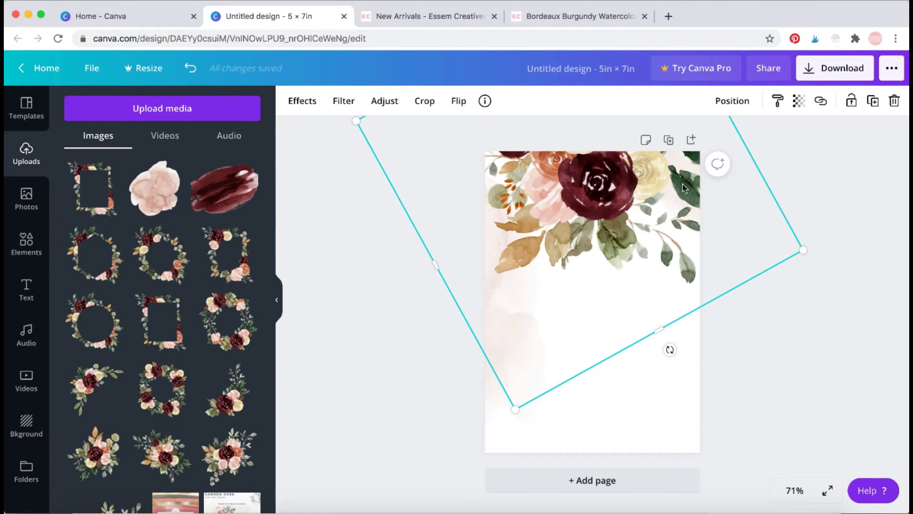
left_click_drag(615, 236, 766, 511)
Add the rose bouquet image, enlarging it and moving it toward the page top.
left_click(770, 265)
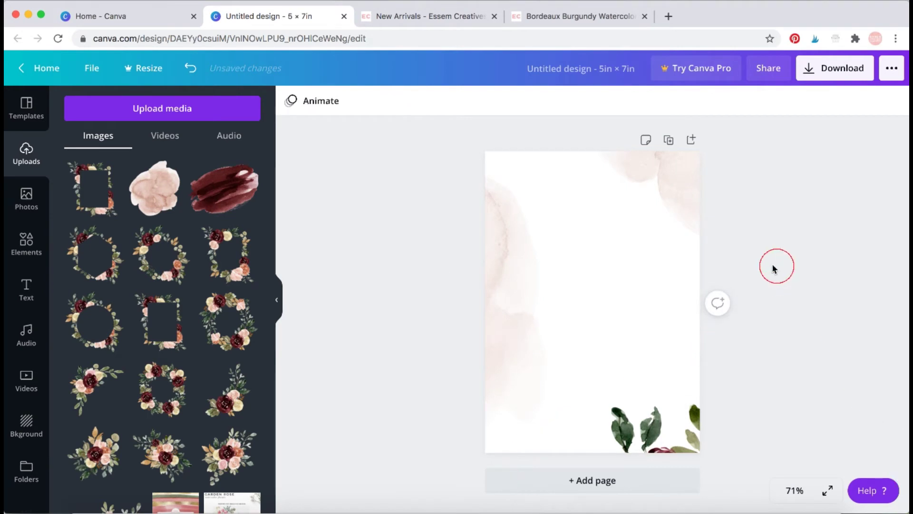
left_click(119, 433)
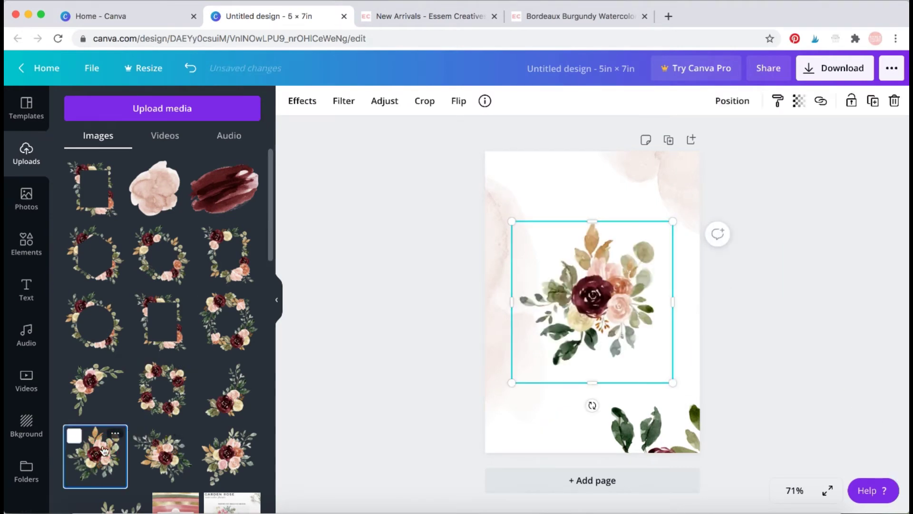
left_click_drag(673, 383, 835, 464)
left_click_drag(641, 354, 557, 165)
left_click_drag(710, 312, 728, 328)
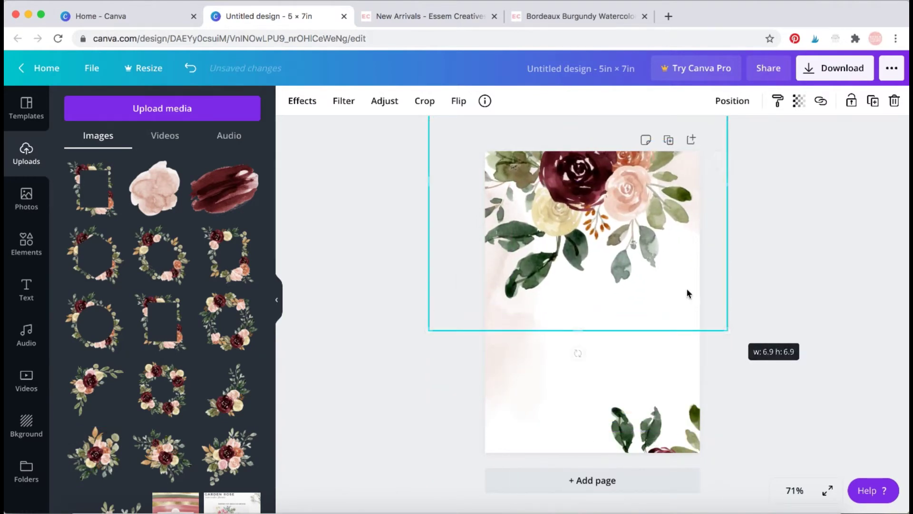
left_click_drag(627, 243, 625, 268)
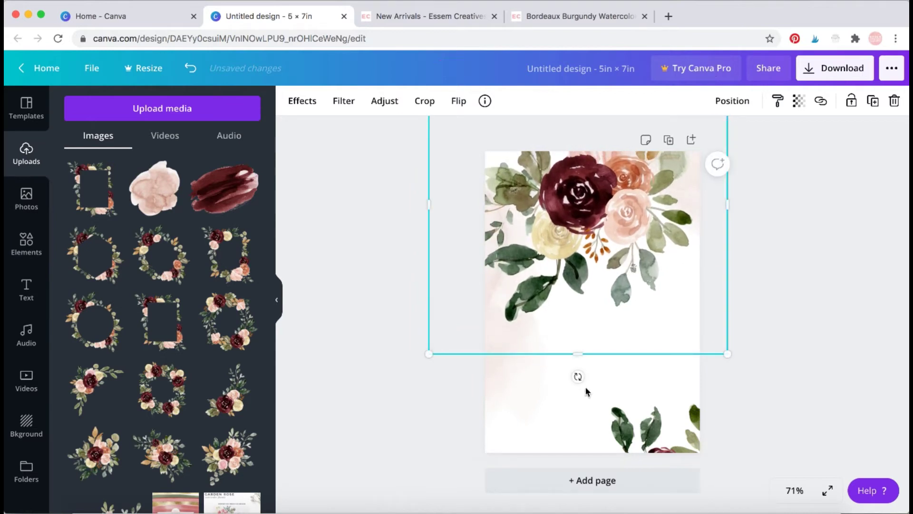
Size the rose bouquet to about 7.2 × 7.2 and set it against the top edge.
left_click_drag(728, 354, 734, 356)
left_click_drag(648, 279, 645, 272)
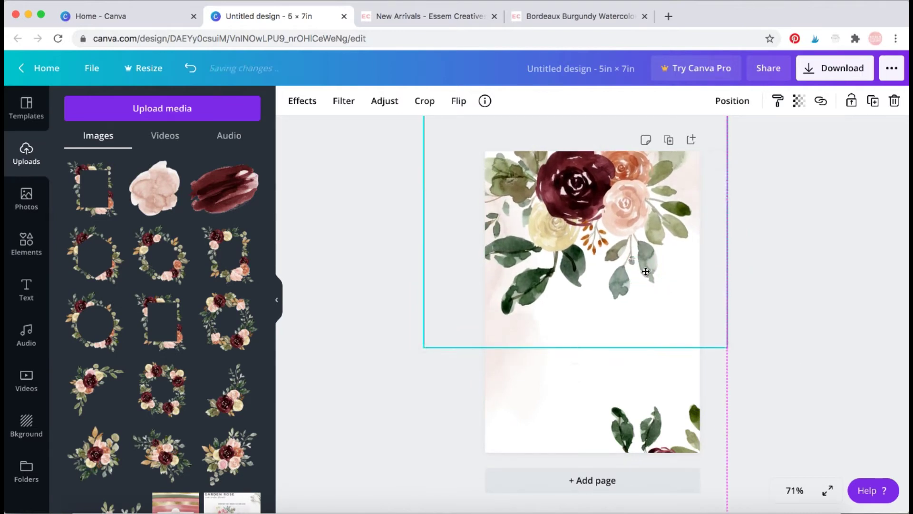
left_click_drag(732, 350, 756, 353)
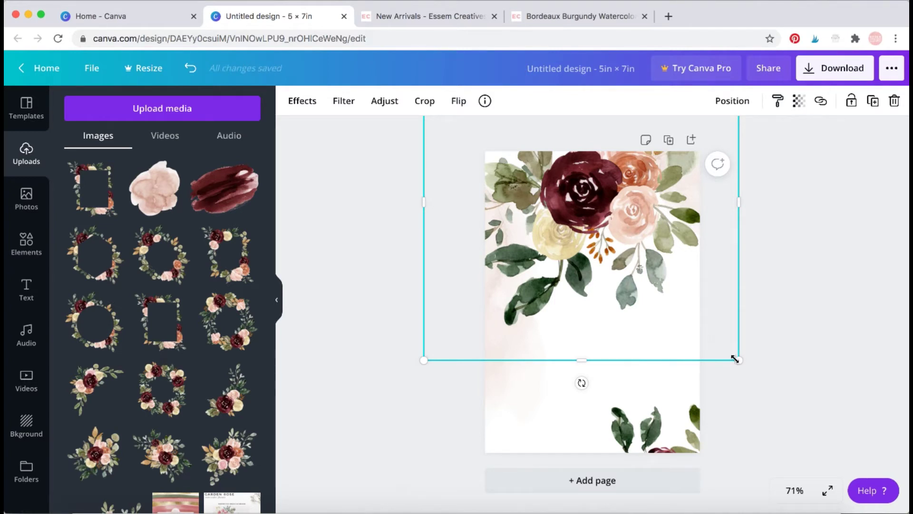
mouse_move(739, 361)
left_mouse_down()
mouse_move(679, 300)
mouse_move(737, 357)
left_mouse_up()
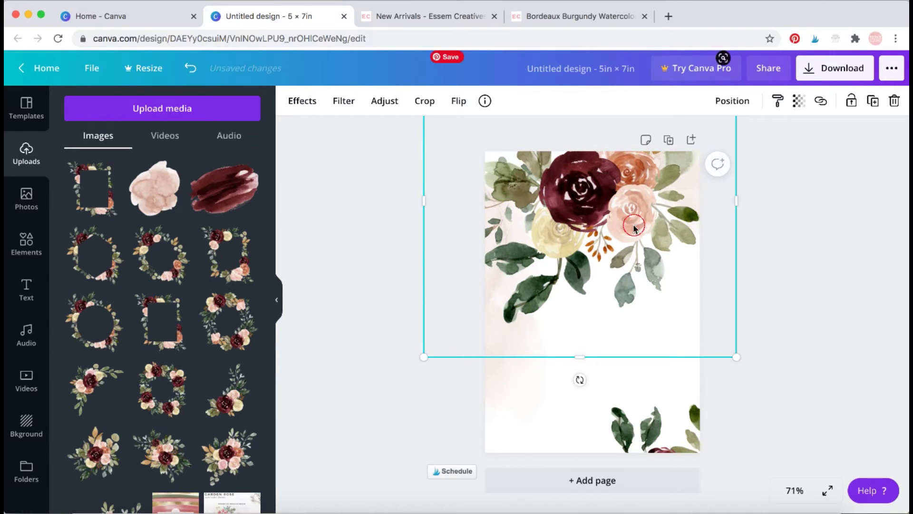
left_click_drag(633, 219, 632, 200)
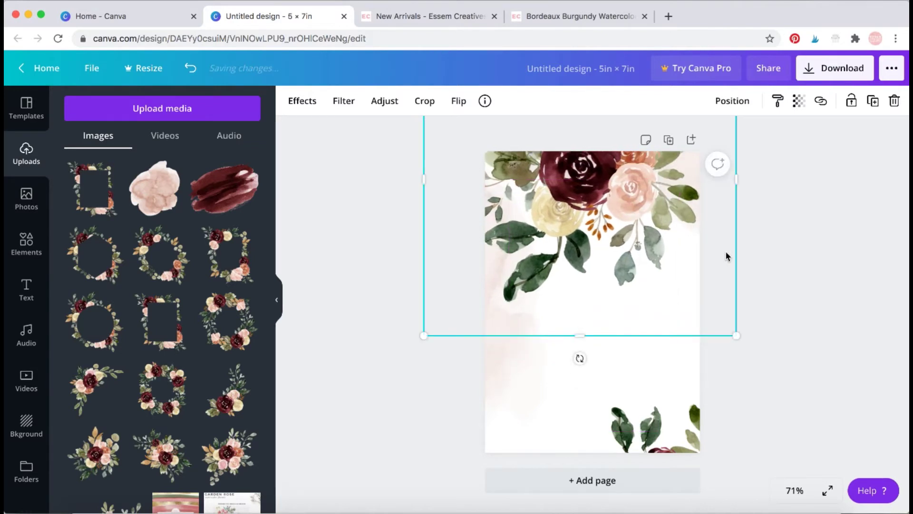
left_click(829, 253)
left_click(661, 206)
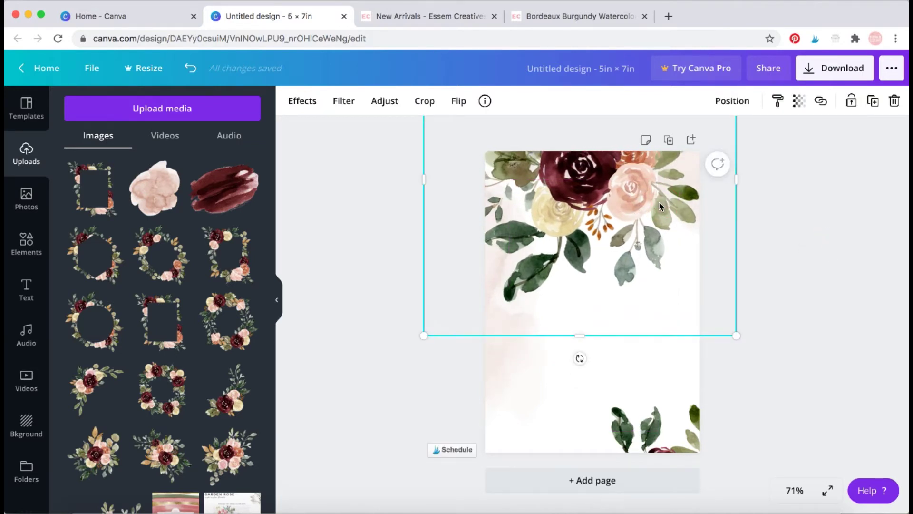
left_click_drag(660, 206, 631, 240)
Add another floral image, tilt it to -20°, enlarge it and lower it onto the bottom edge.
left_click(787, 333)
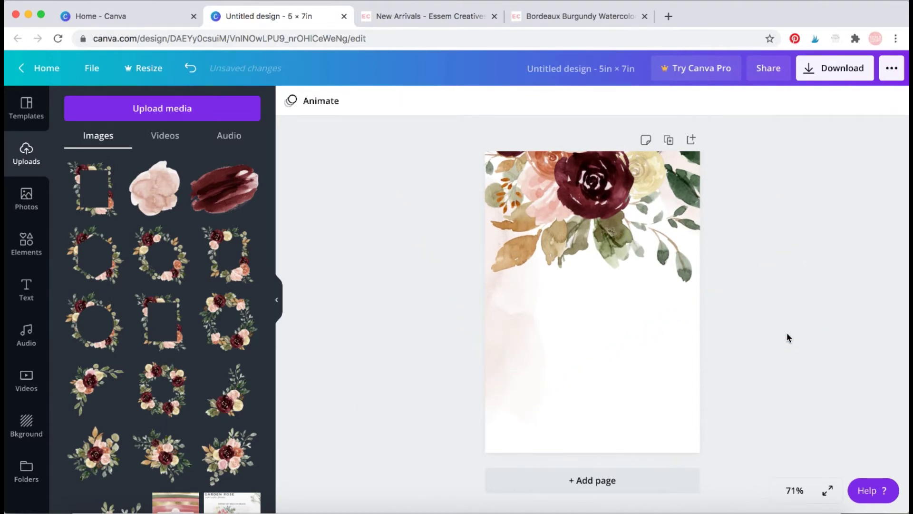
left_click(733, 266)
left_click(664, 449)
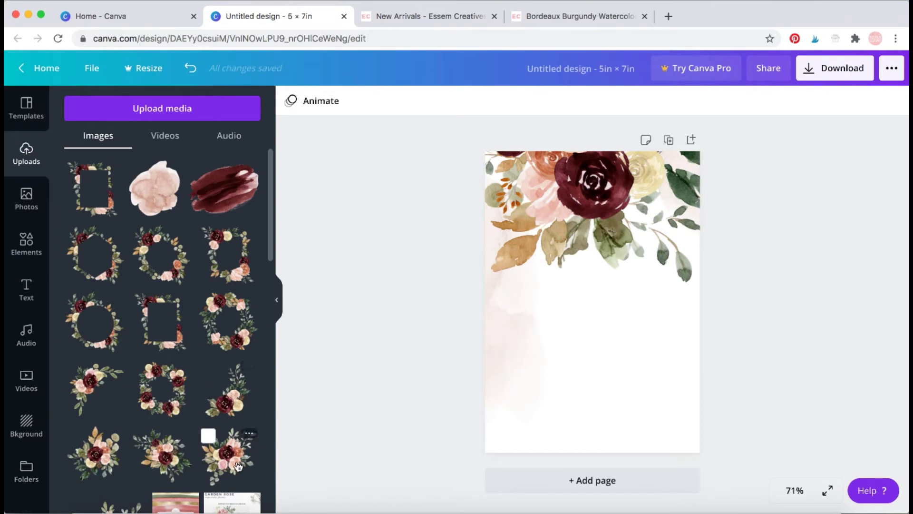
left_click(162, 460)
left_click_drag(591, 404, 590, 433)
left_click_drag(608, 388, 608, 275)
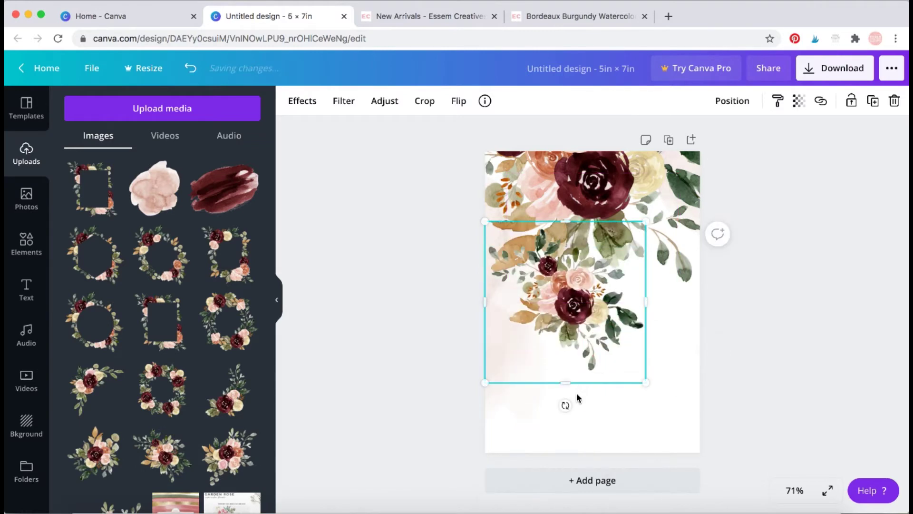
left_click_drag(565, 405, 665, 387)
left_click_drag(679, 291, 906, 286)
left_click_drag(710, 261, 636, 453)
left_click_drag(722, 336, 796, 410)
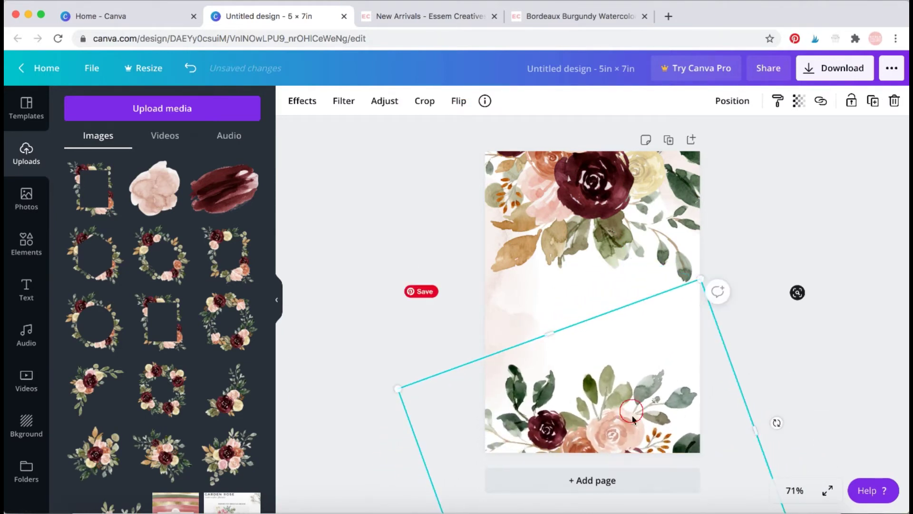
left_click_drag(631, 412, 632, 425)
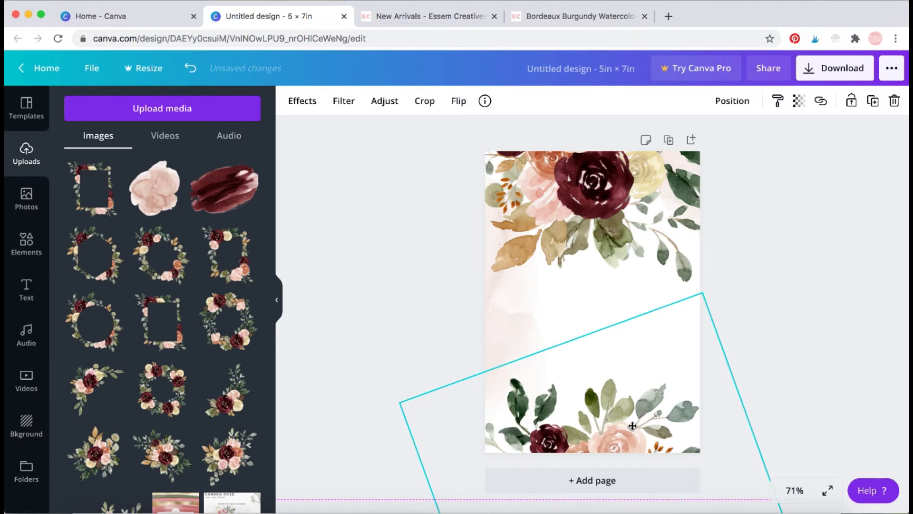
left_click(777, 434)
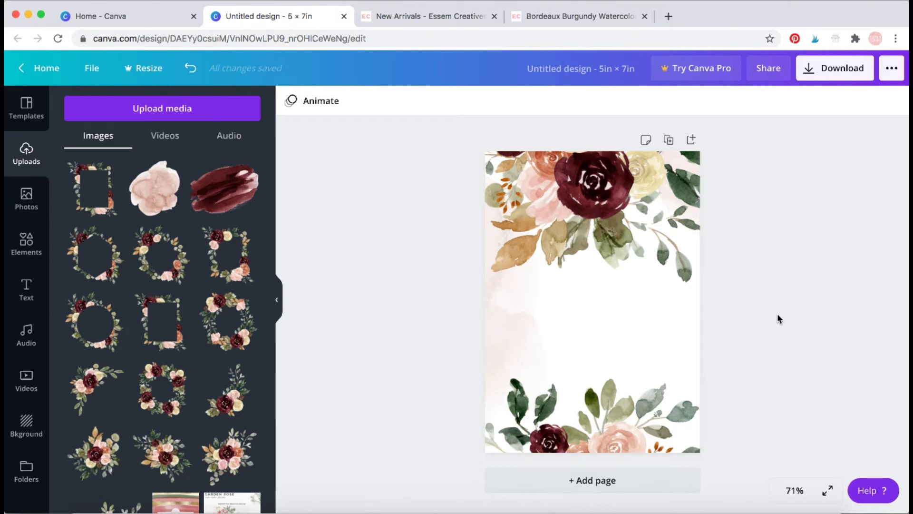
Lock the top rotated floral bouquet in place.
left_click(601, 312)
left_click(795, 360)
left_click(750, 314)
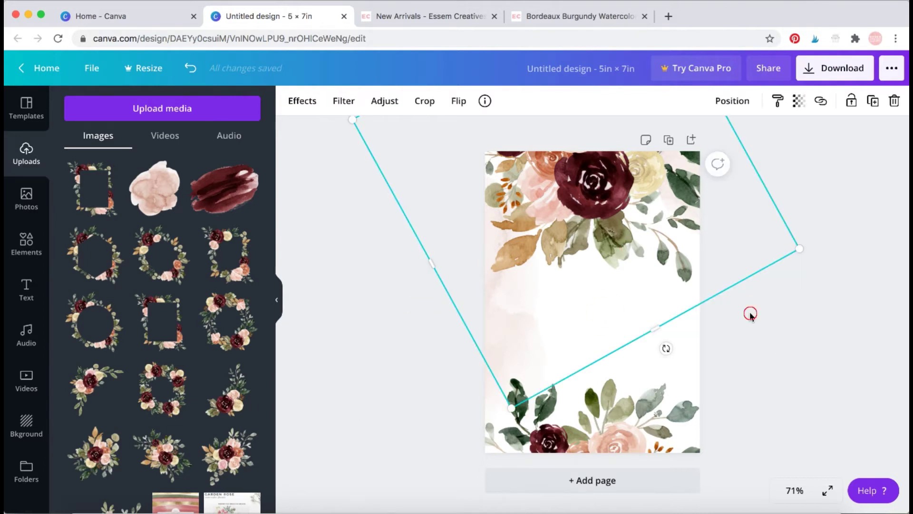
left_click(799, 306)
left_click(791, 291)
left_click(782, 253)
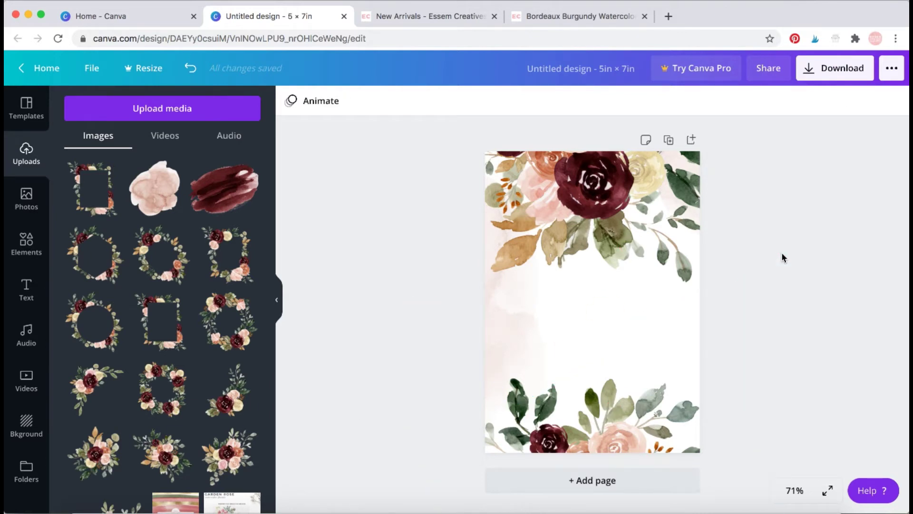
left_click(783, 253)
left_click(743, 290)
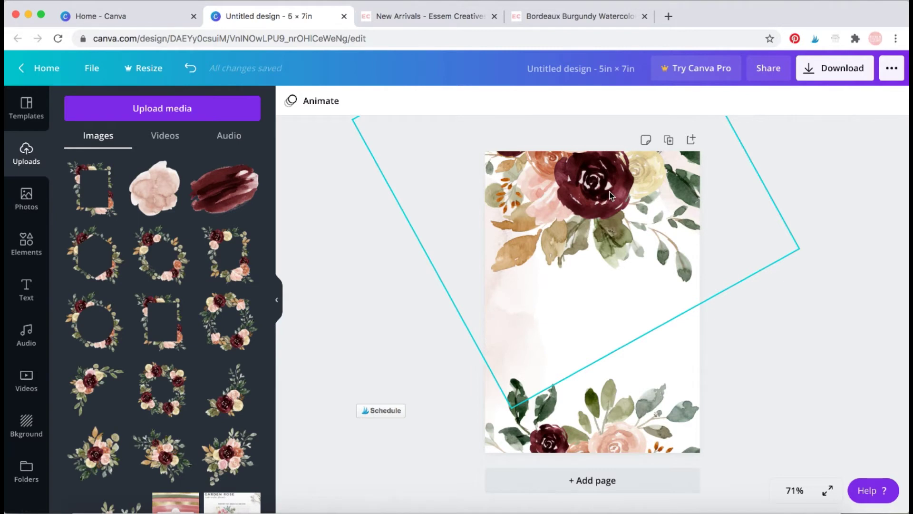
left_click(627, 186)
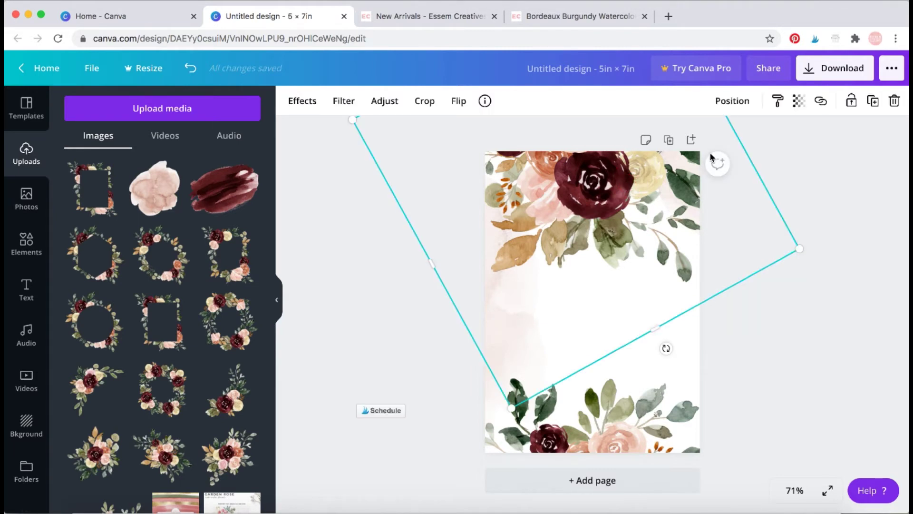
left_click(850, 102)
left_click(812, 183)
left_click(623, 224)
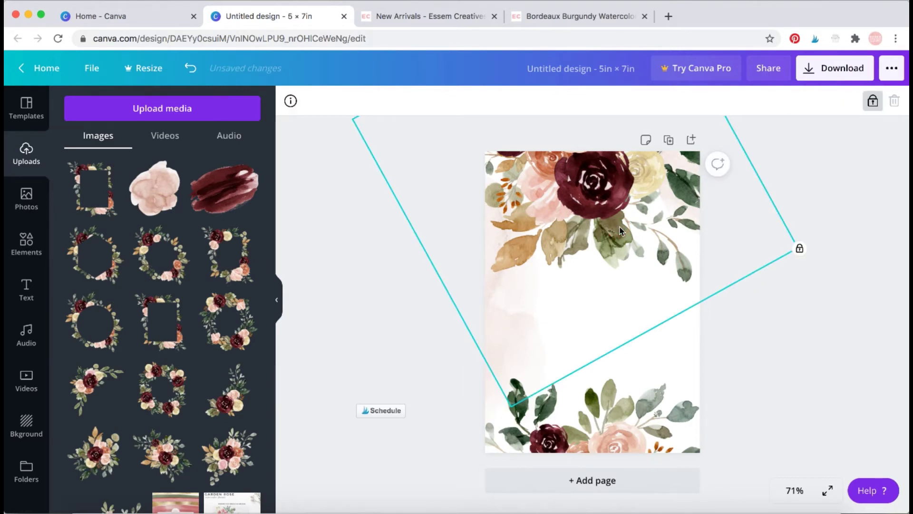
left_click(749, 396)
Lock the bottom rotated floral image and confirm both images are locked.
left_click(744, 394)
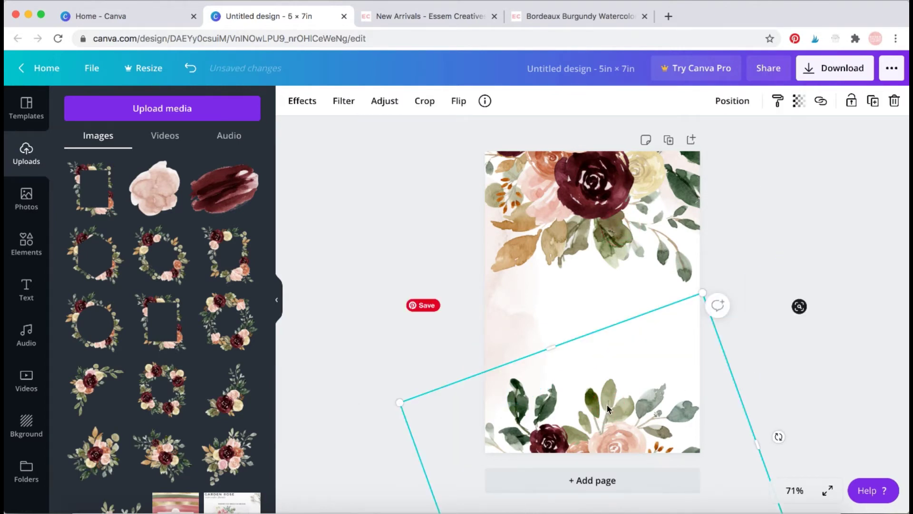
left_click(847, 106)
left_click(505, 307)
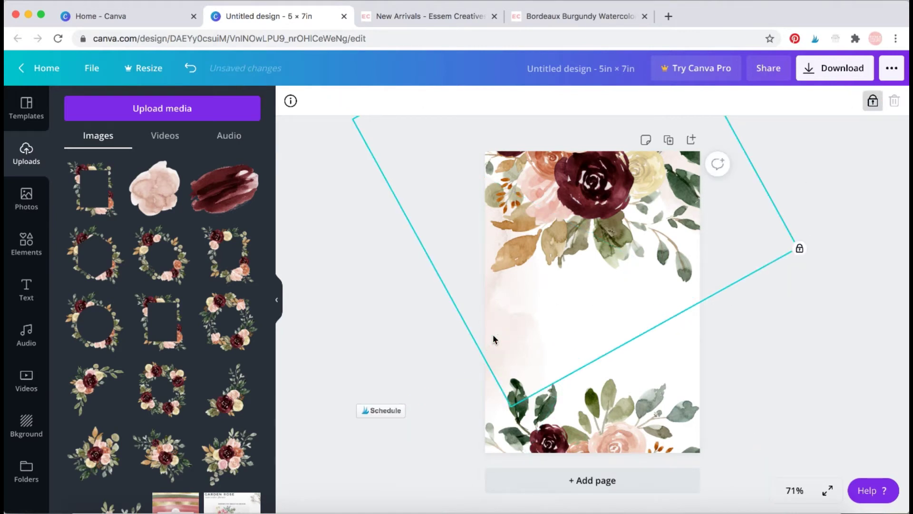
left_click(472, 372)
left_click(493, 348)
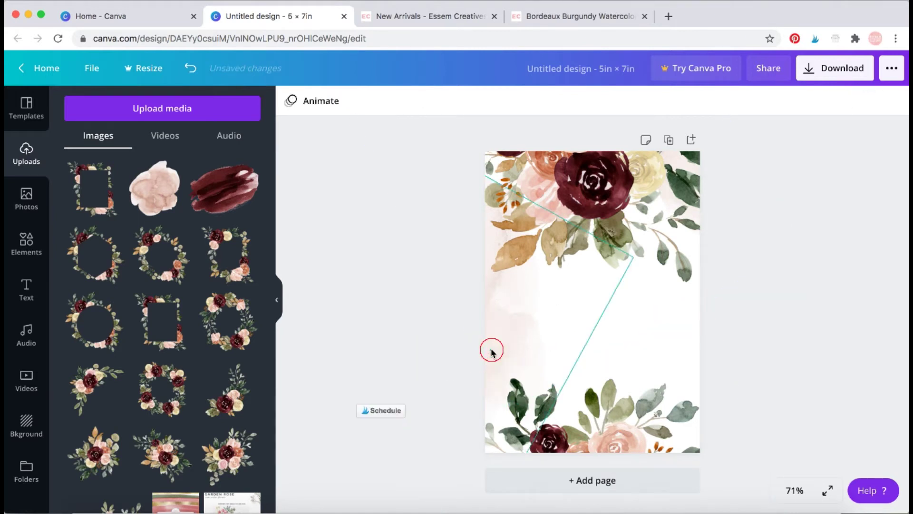
left_click(770, 299)
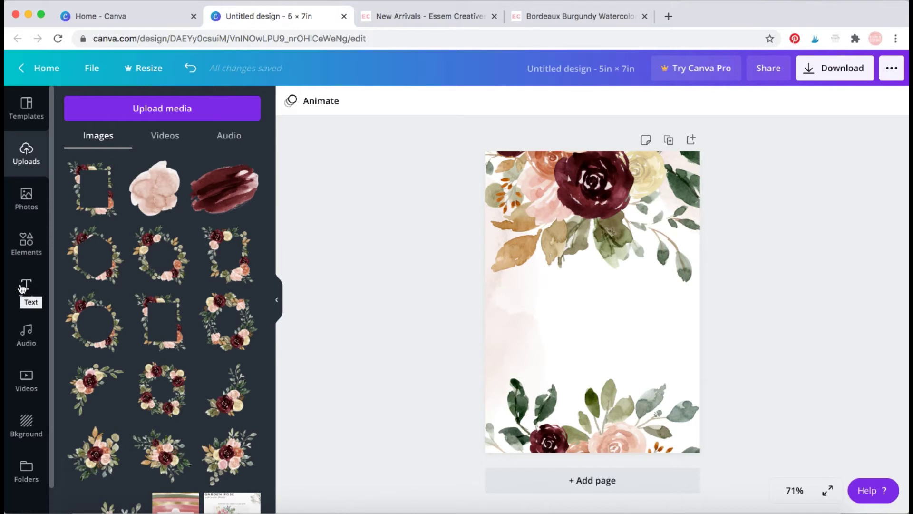
Add a body text box and replace its placeholder with 'you are cordially invited to the wedding of'.
left_click(22, 288)
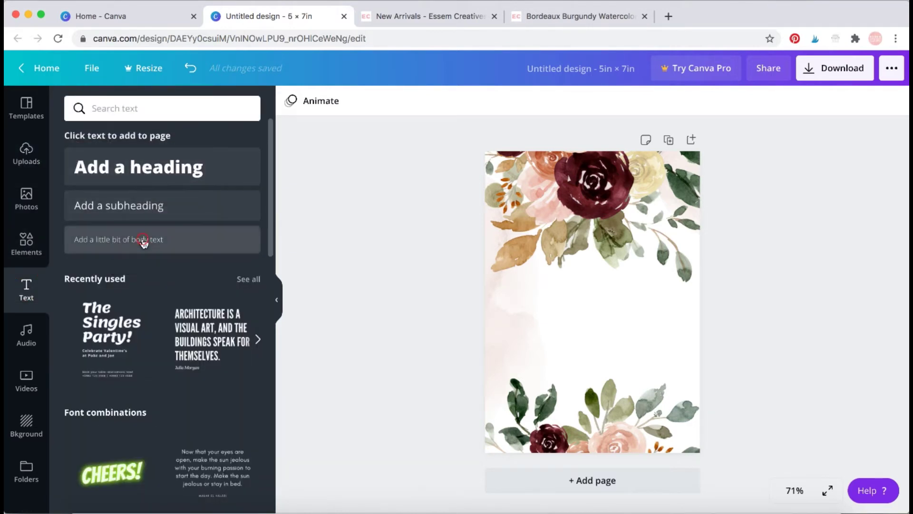
left_click(143, 240)
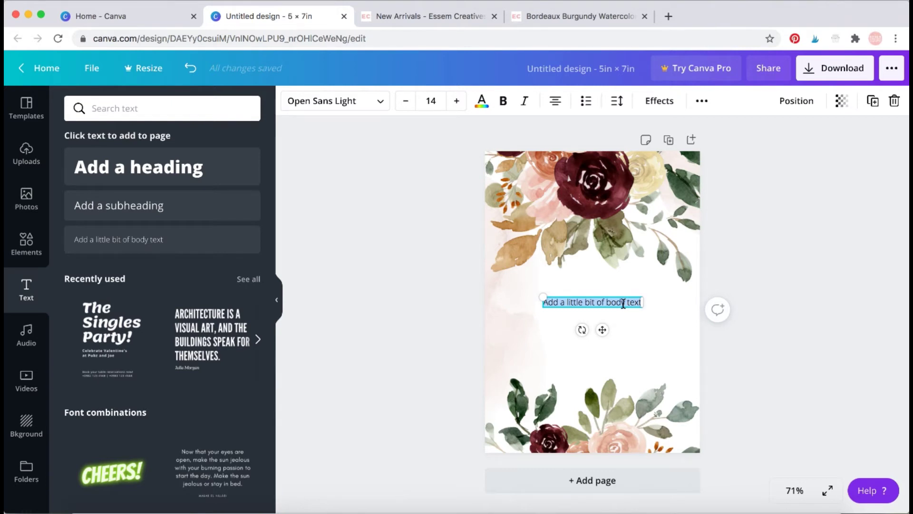
left_click(631, 303)
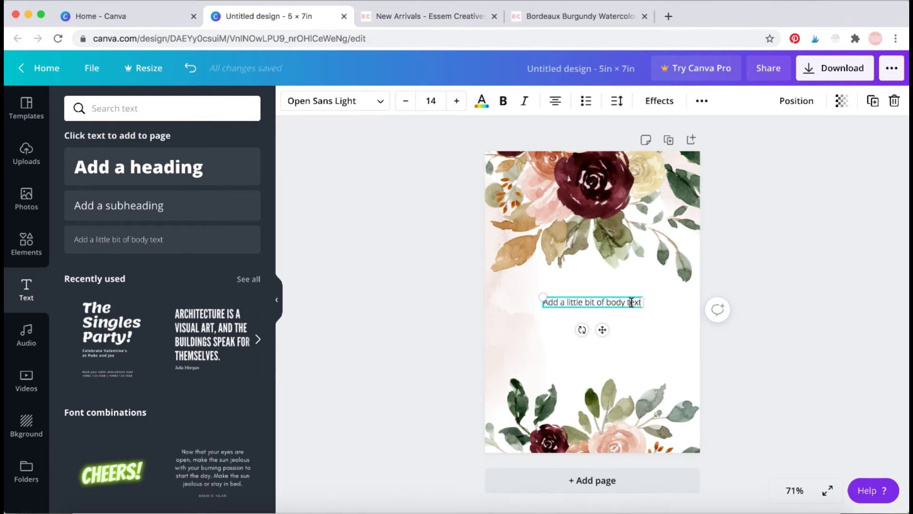
key("ctrl+a")
key("BackSpace")
type("you")
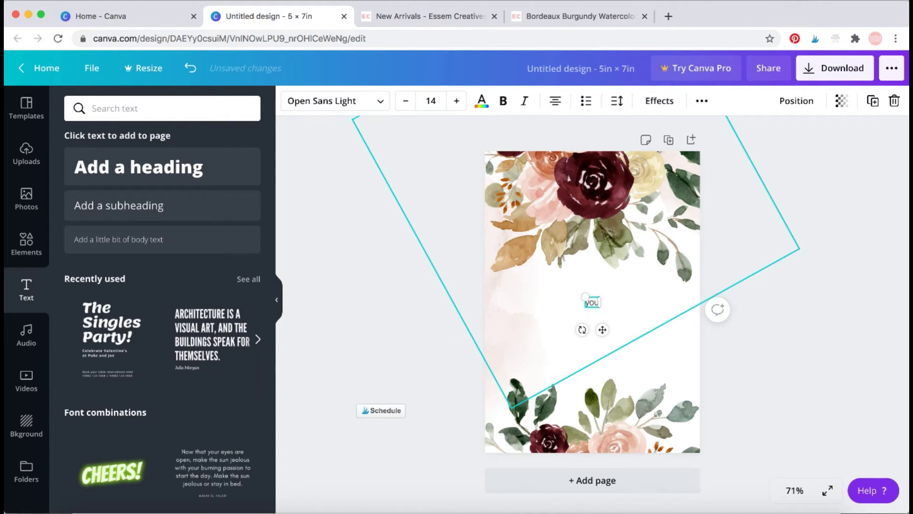
type(" are cordially invited")
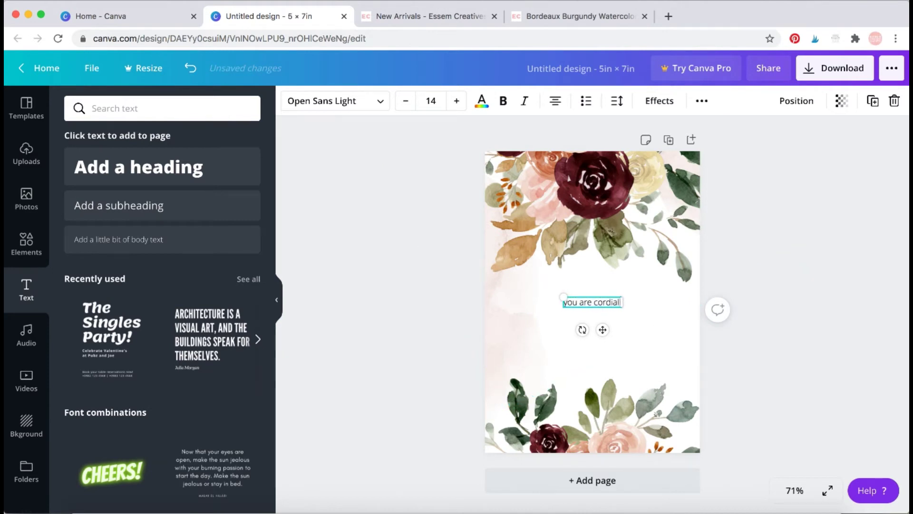
type(" to t")
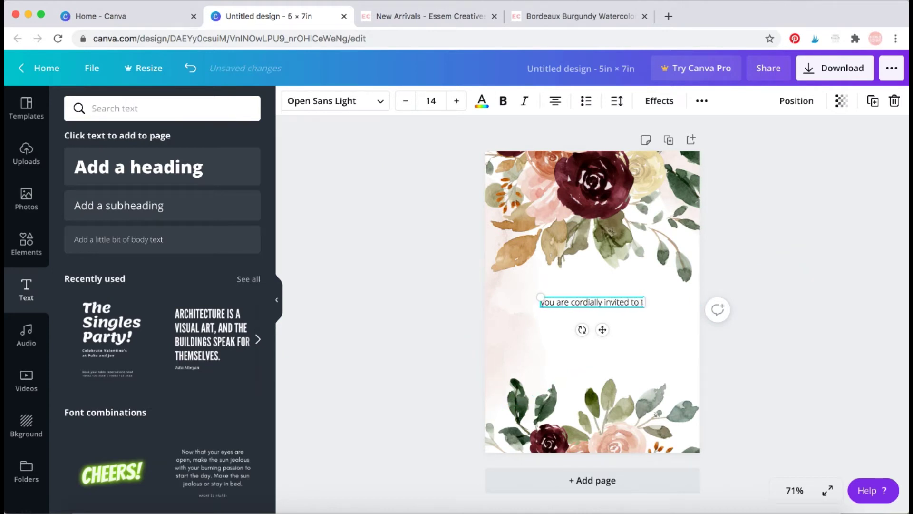
type("he wedding of")
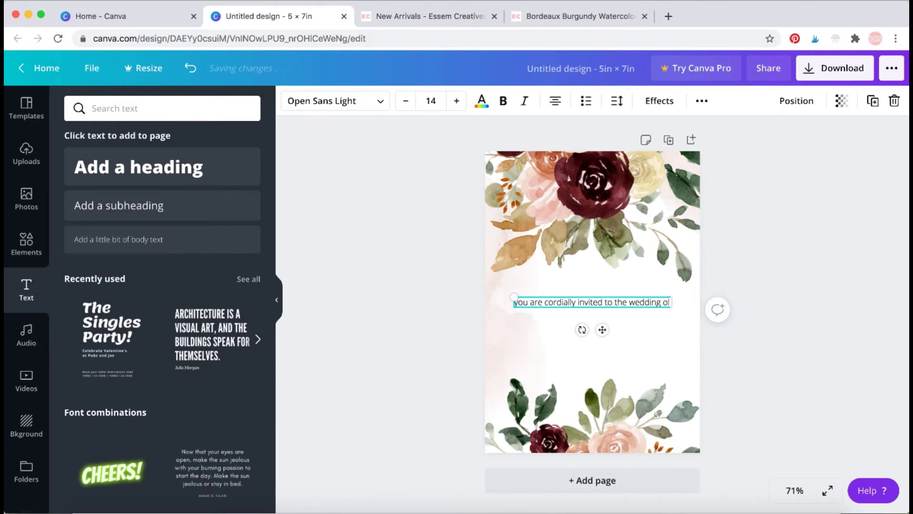
key("super+a")
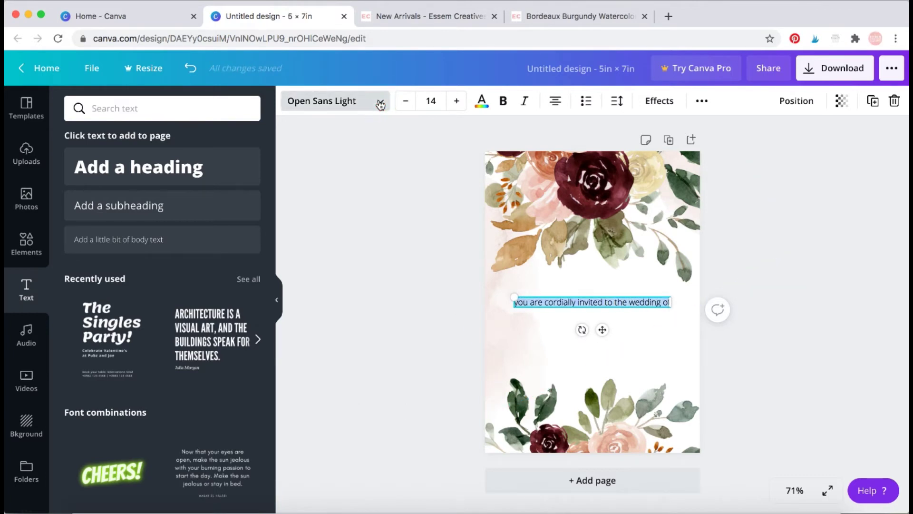
Try Alegreya and Bodoni FLF on the invitation line, then settle on the Cardo font.
left_click(377, 101)
left_click(106, 216)
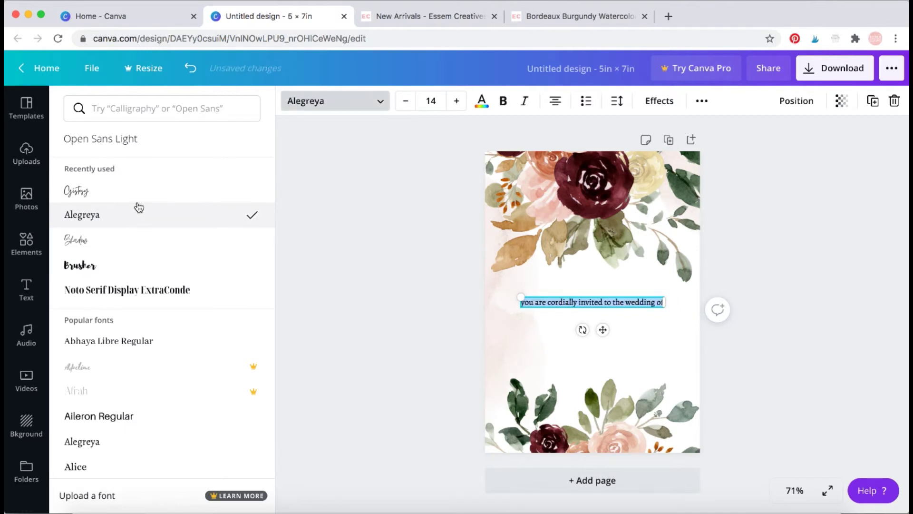
scroll(126, 291, "down", 4)
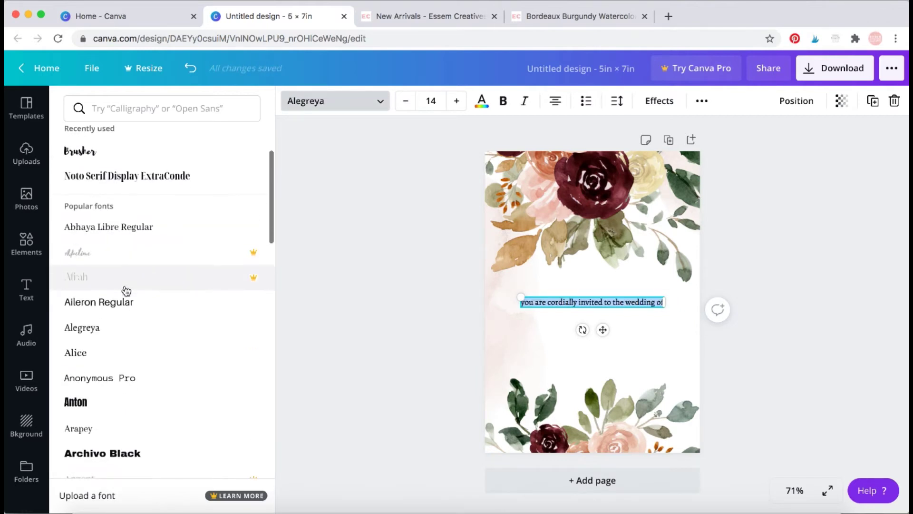
scroll(126, 291, "down", 8)
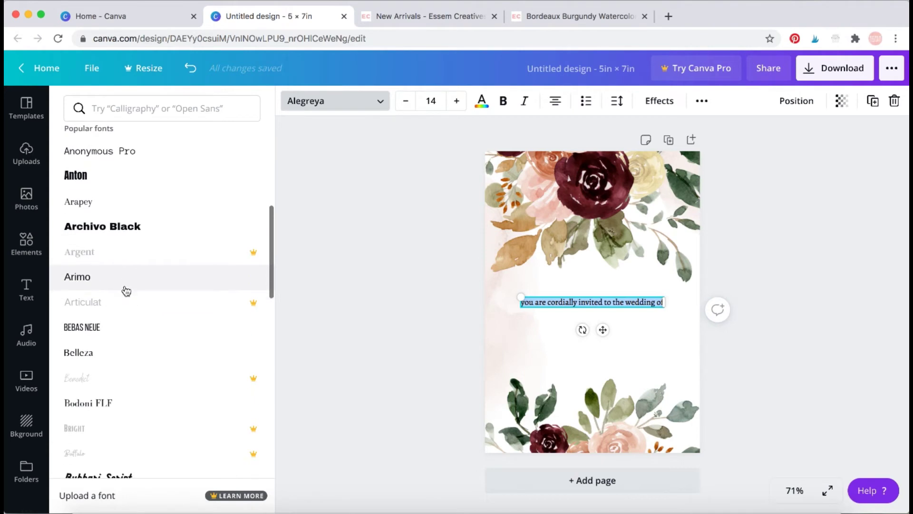
scroll(126, 291, "down", 6)
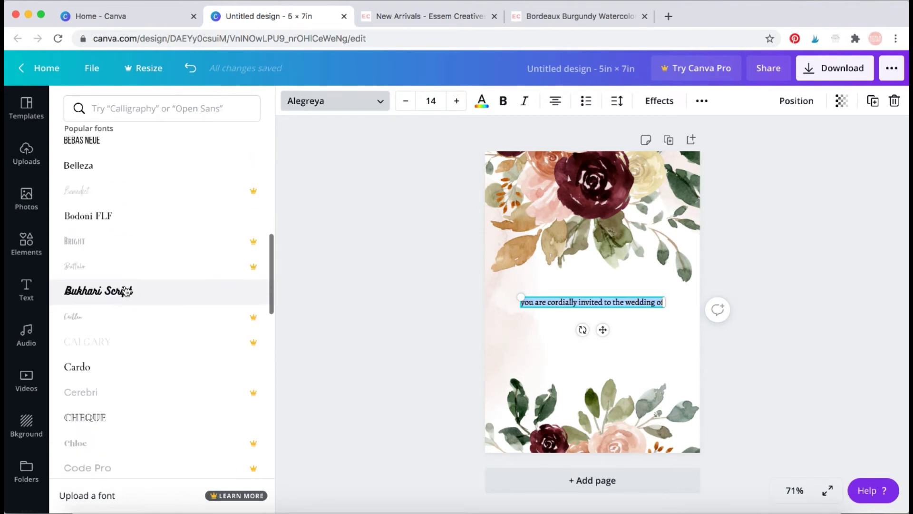
scroll(126, 290, "down", 1)
left_click(116, 190)
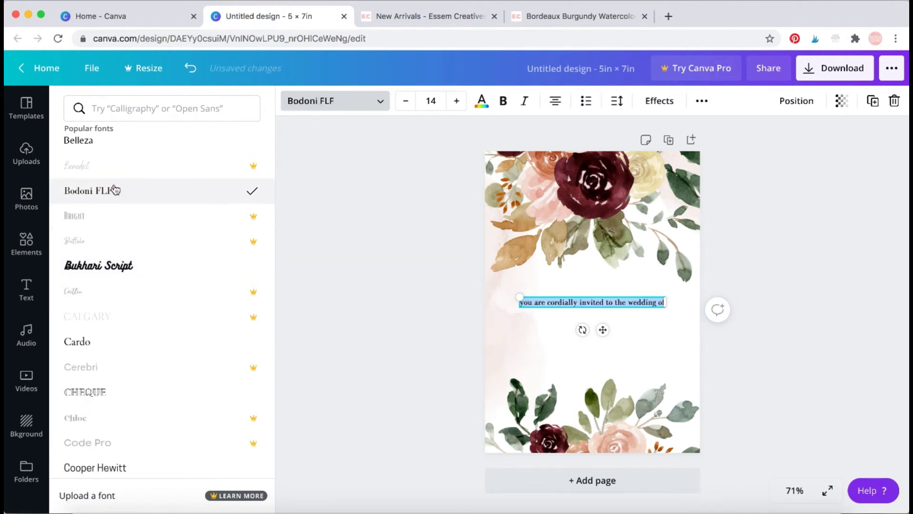
scroll(208, 279, "down", 3)
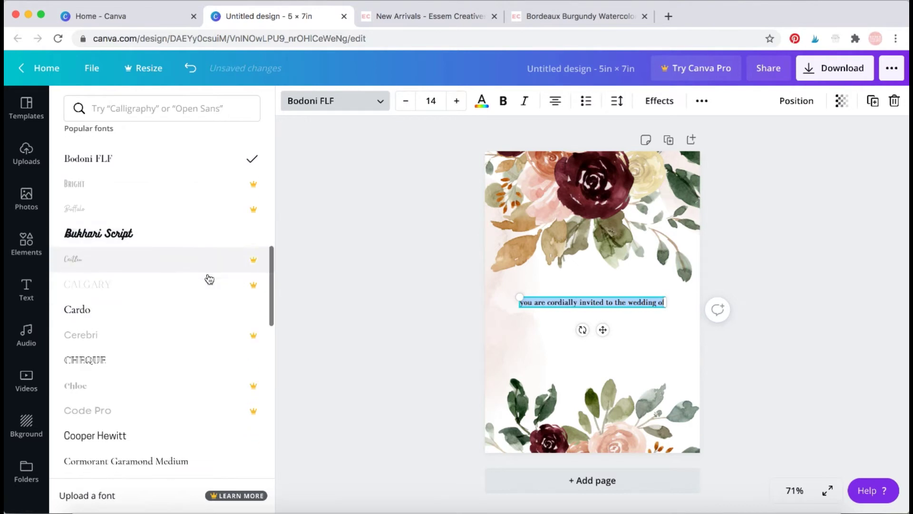
scroll(209, 279, "down", 1)
left_click(199, 240)
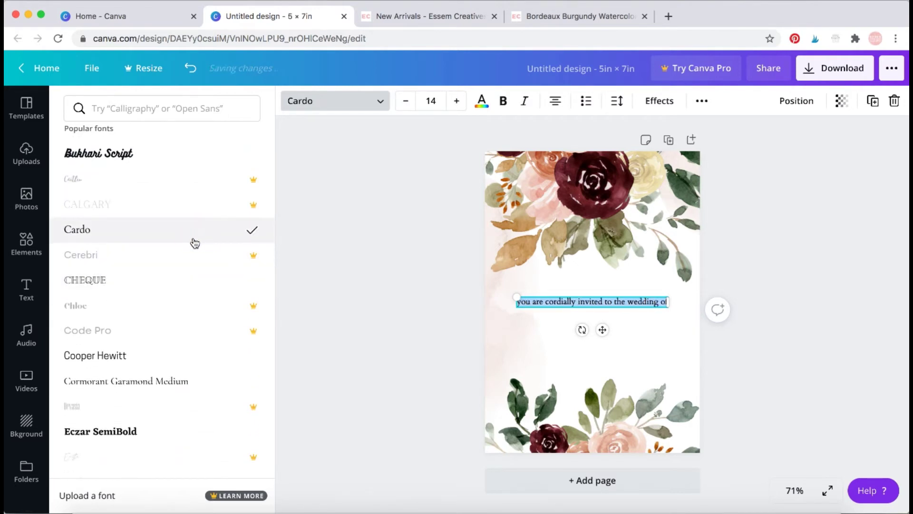
left_click(612, 106)
Widen the invitation line's letter spacing and reduce its font size to 8.
left_click_drag(703, 147, 717, 148)
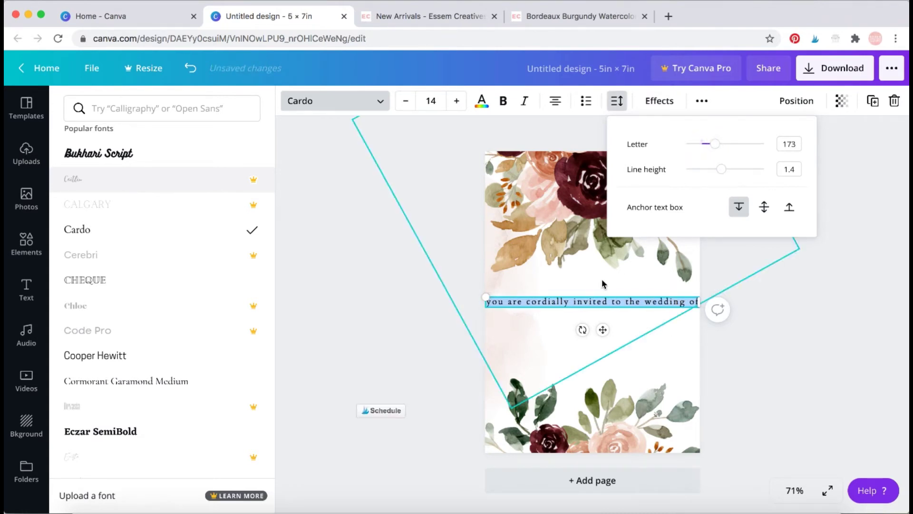
left_click(404, 104)
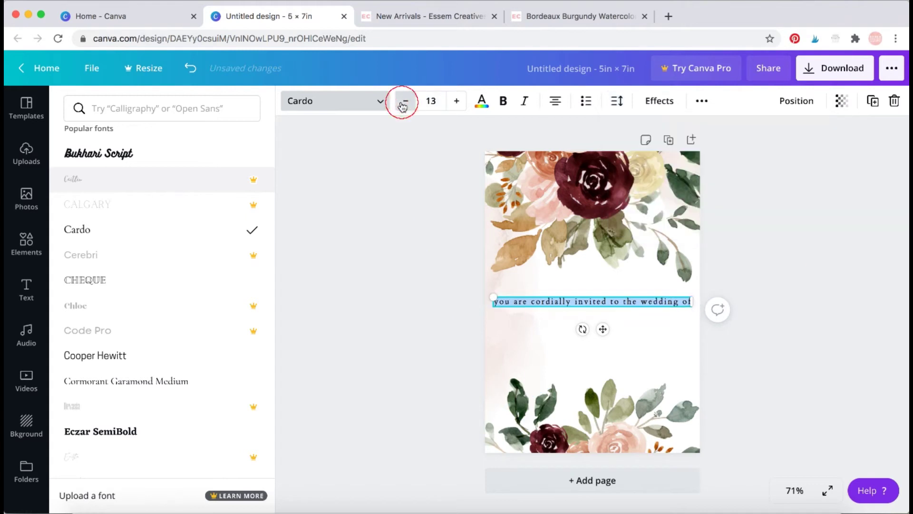
left_click(404, 104)
left_click(404, 103)
left_click(404, 104)
left_click(403, 105)
left_click(403, 105)
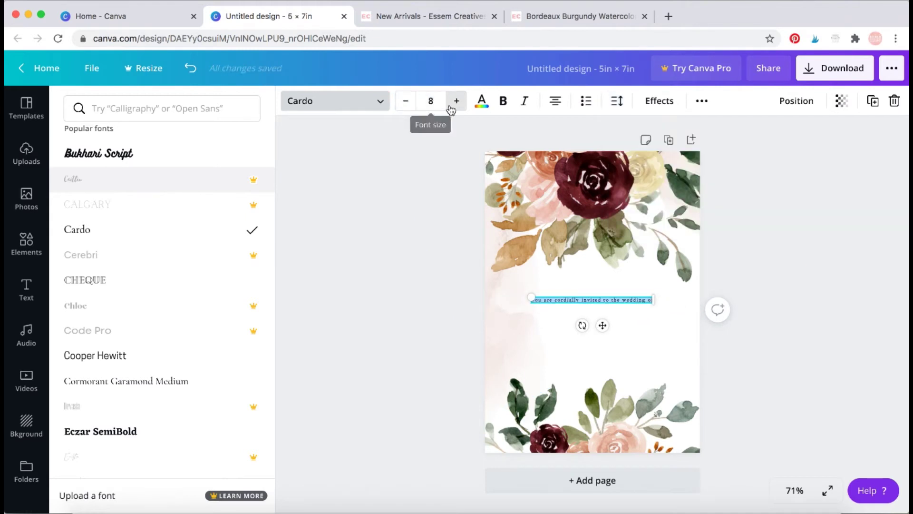
left_click(455, 101)
left_click(408, 102)
left_click(777, 225)
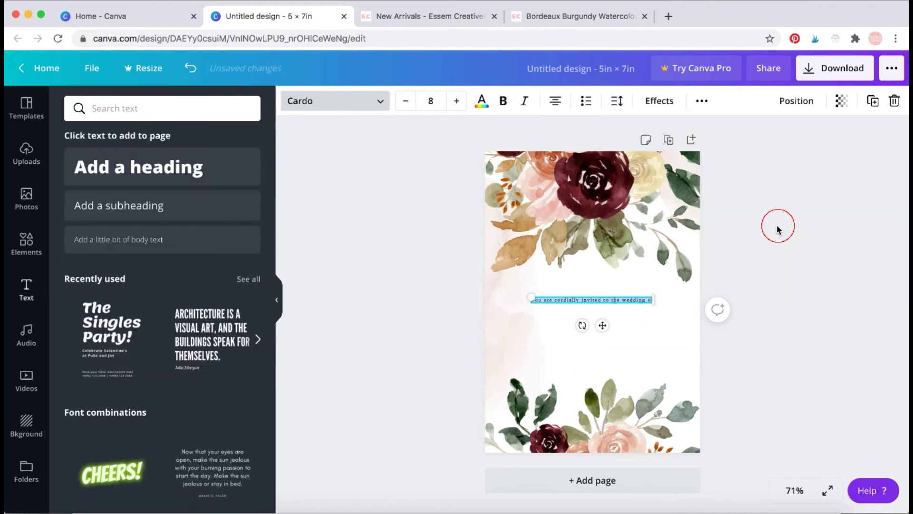
Move the invitation line up so it sits just below the top flowers.
left_click(771, 346)
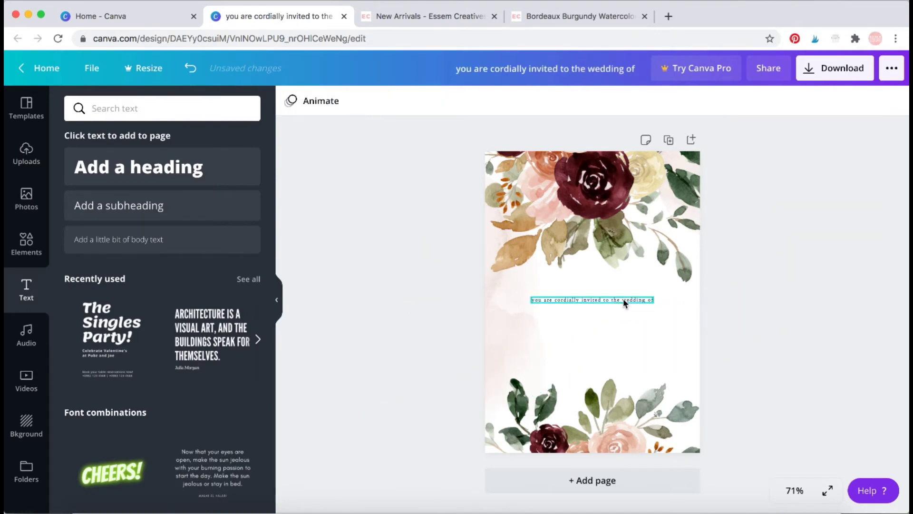
left_click_drag(623, 298, 624, 280)
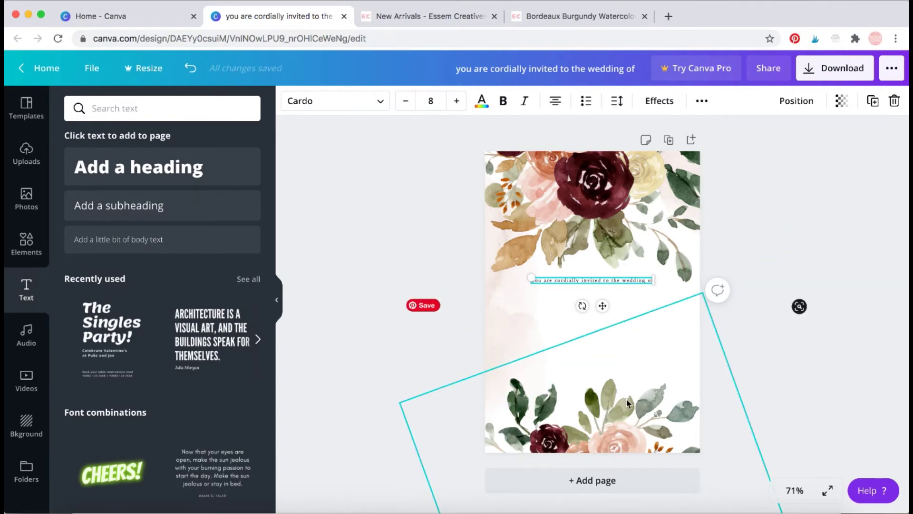
left_click(605, 261)
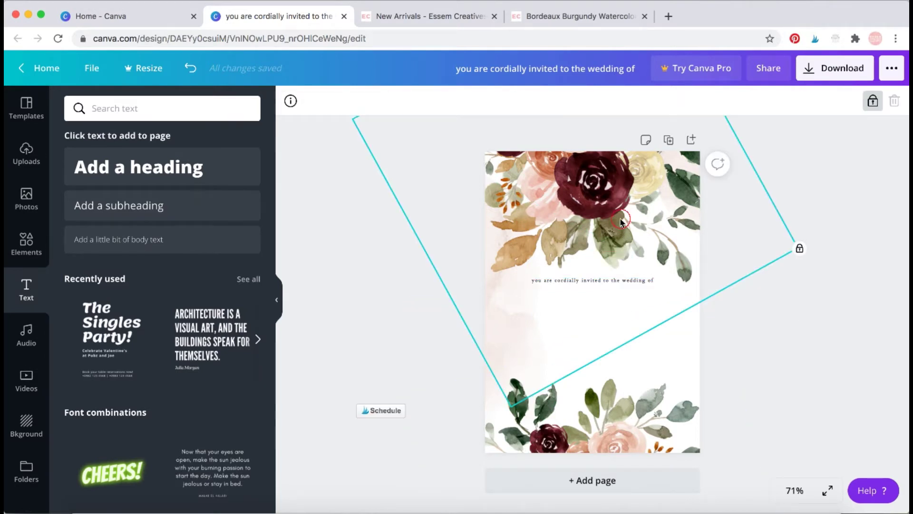
left_click(617, 286)
left_click(616, 283)
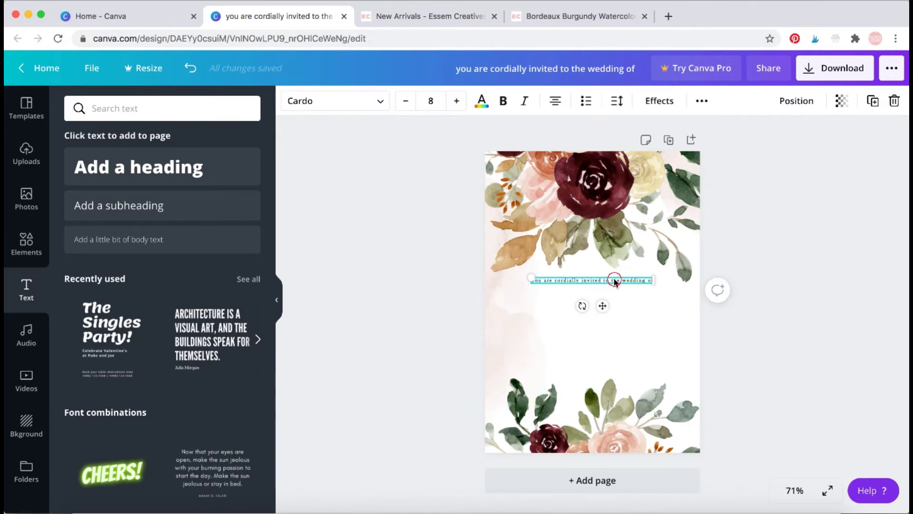
left_click_drag(614, 280, 608, 275)
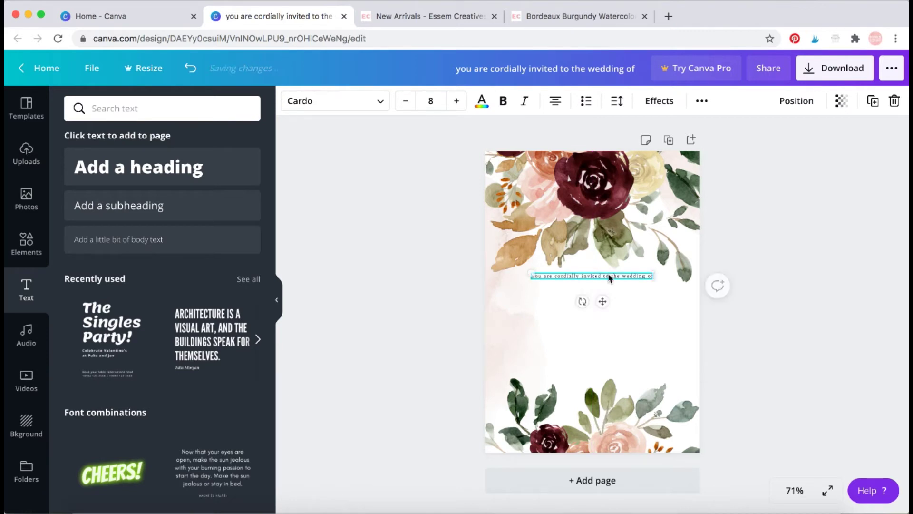
left_click(743, 250)
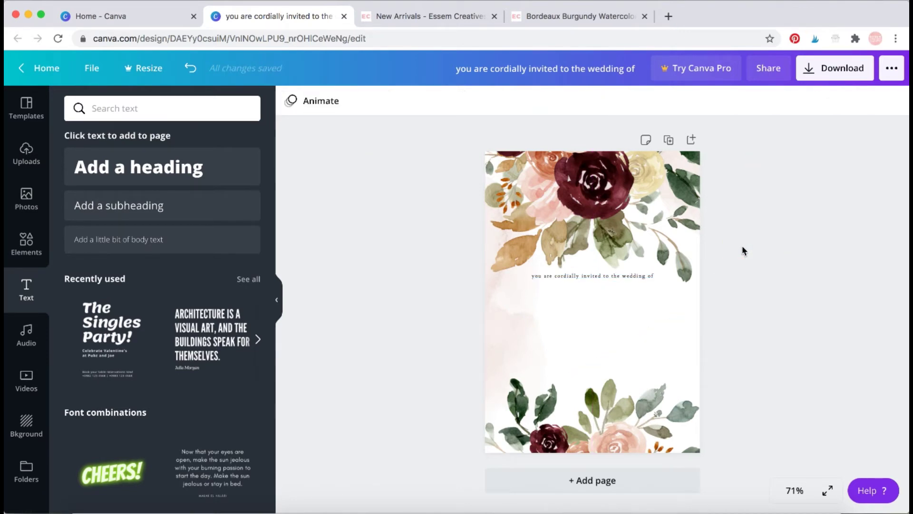
Add a subheading with the first partner's first name and surname on two lines.
left_click(153, 207)
left_click(575, 302)
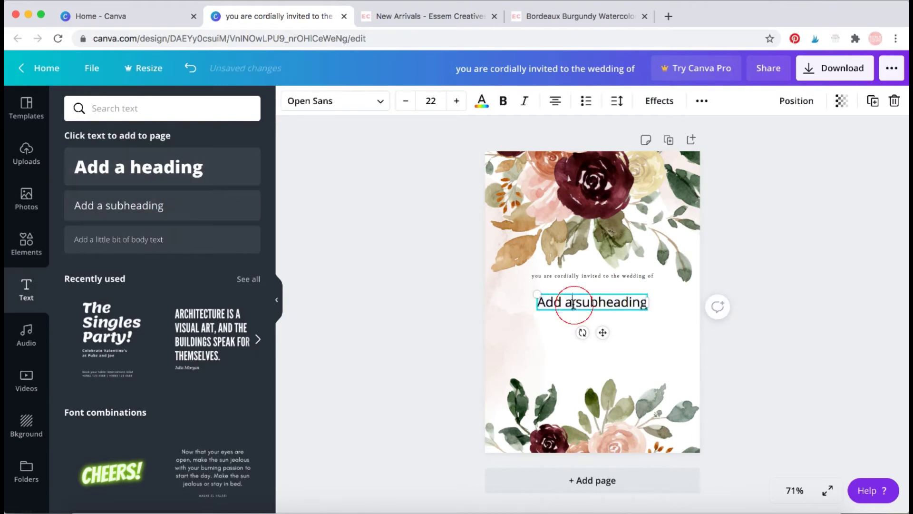
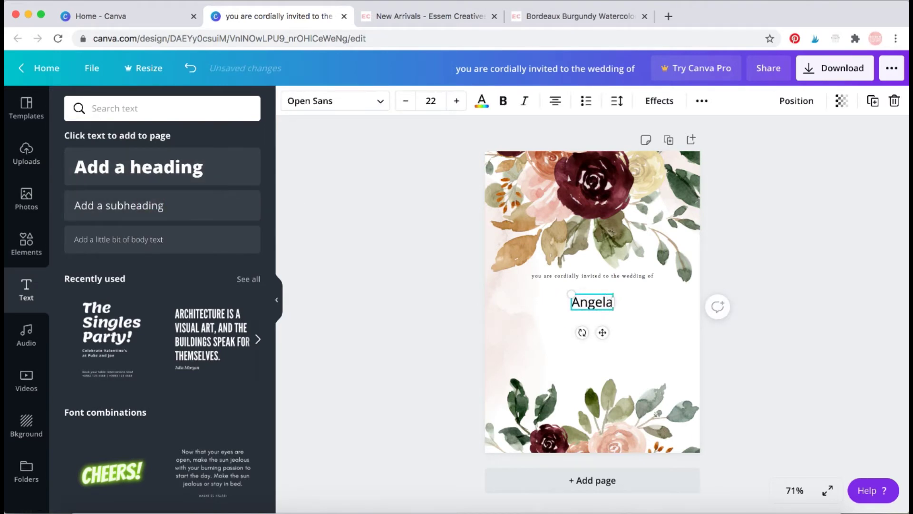
key("Return")
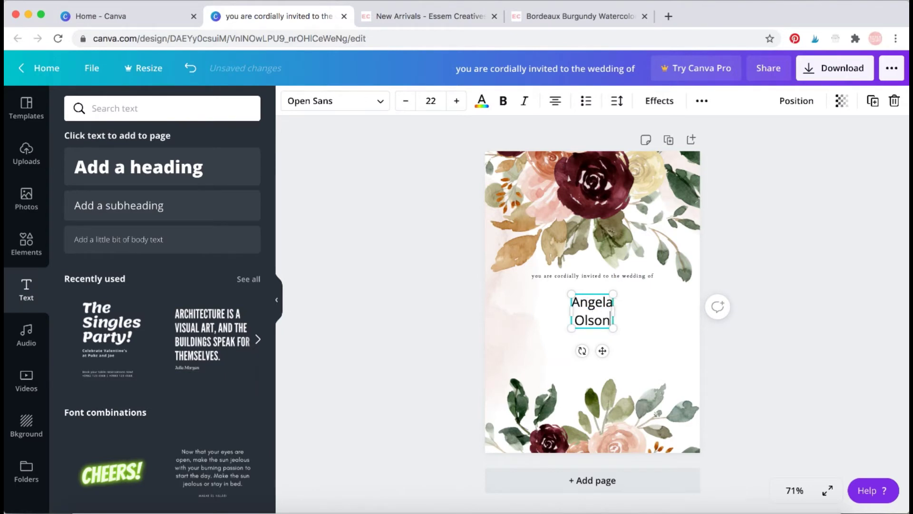
Set the whole name text in the Gistesy script font, after briefly trying Shadow.
left_click_drag(564, 304, 600, 310)
key("super+a")
left_click(380, 102)
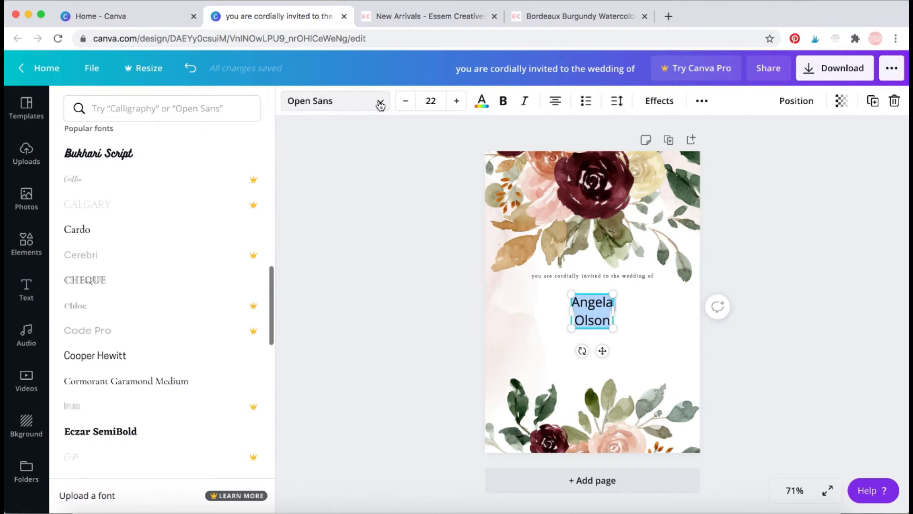
scroll(190, 233, "up", 10)
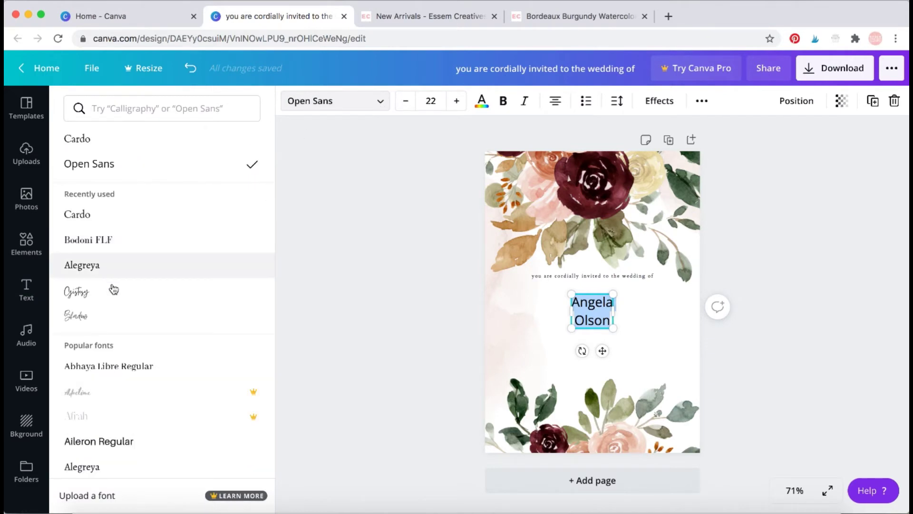
left_click(113, 290)
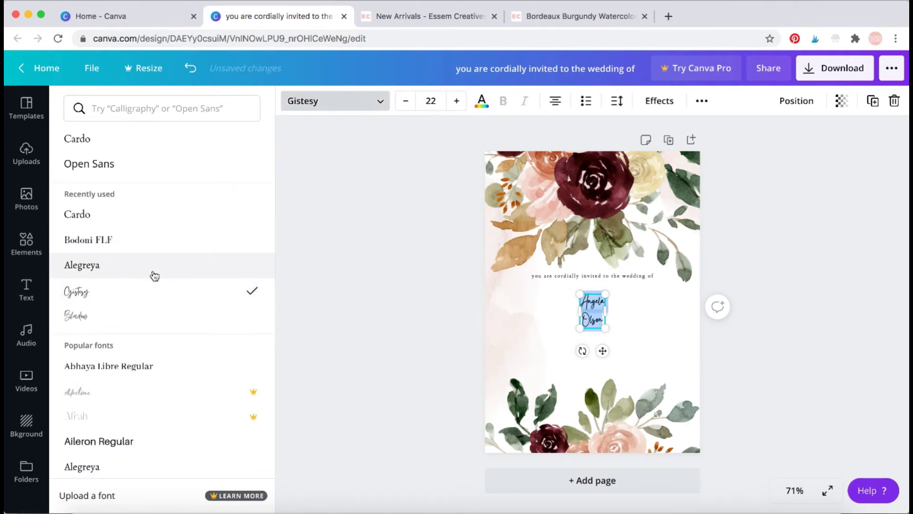
left_click(119, 316)
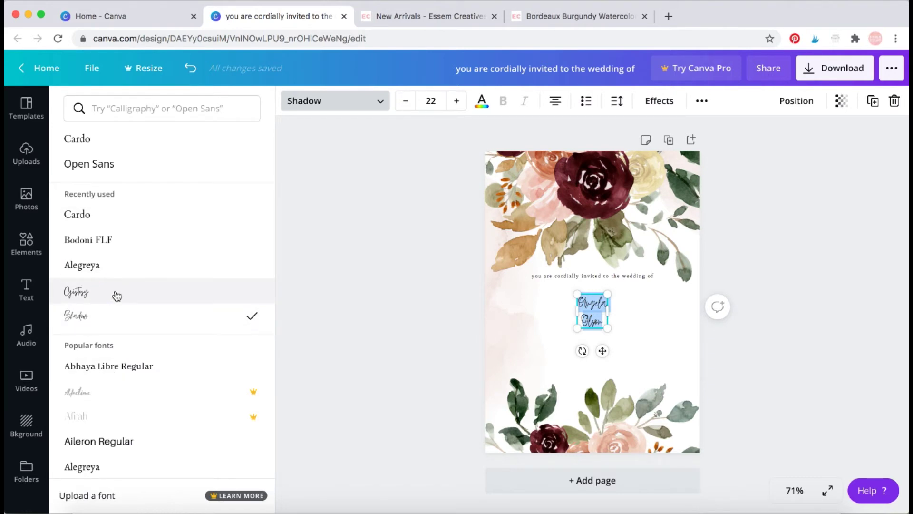
left_click(117, 296)
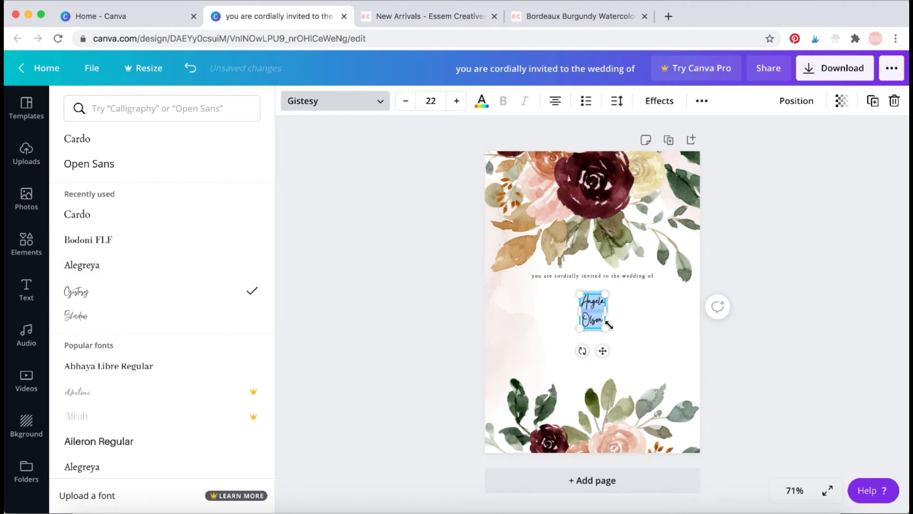
Enlarge the names to about 37 and tighten their line height to about 1.04.
left_click_drag(607, 327, 638, 343)
left_click(615, 102)
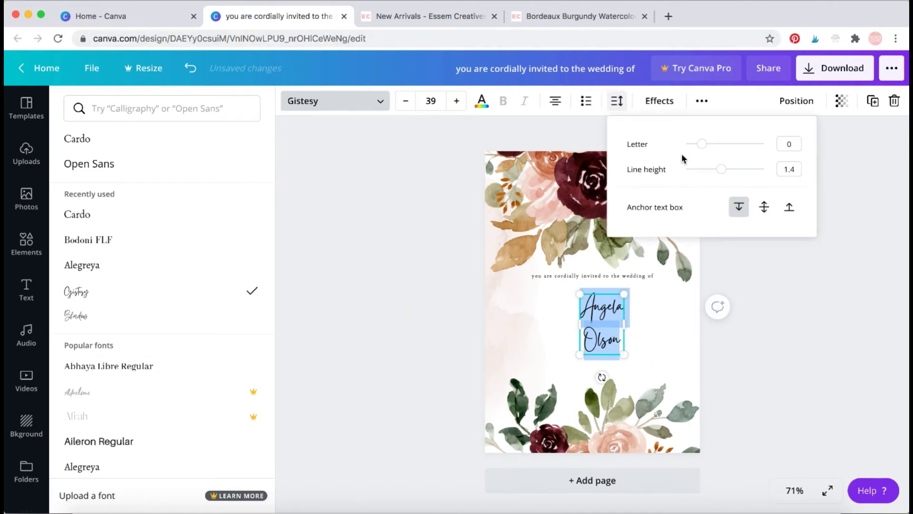
left_click_drag(717, 175, 719, 177)
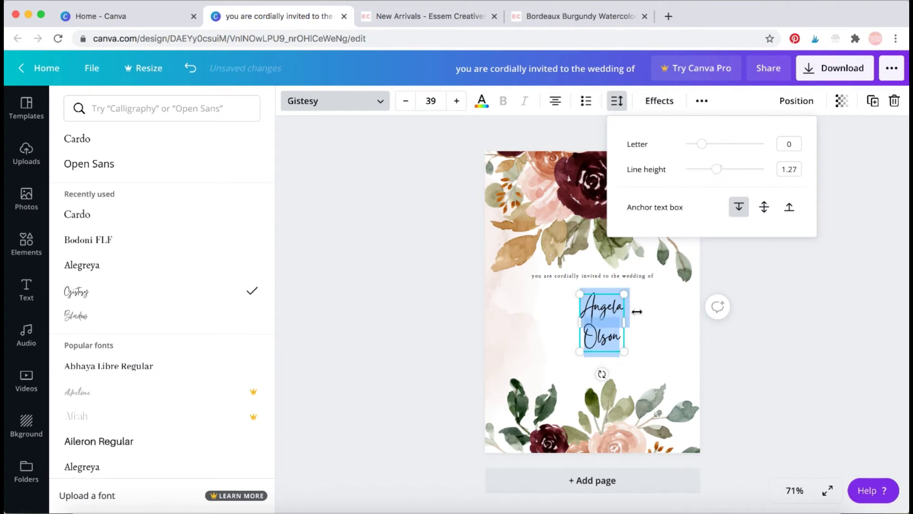
left_click(597, 336)
left_click(597, 335)
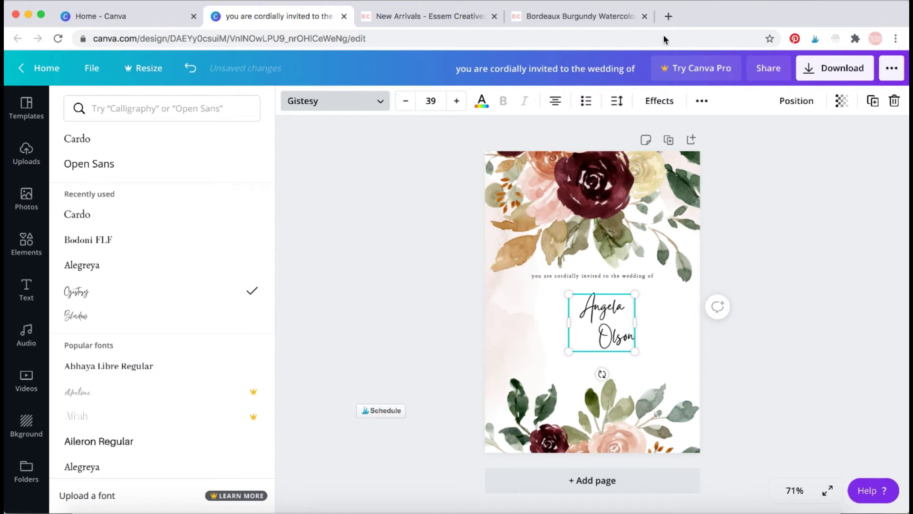
left_click(617, 100)
left_click_drag(717, 171, 709, 174)
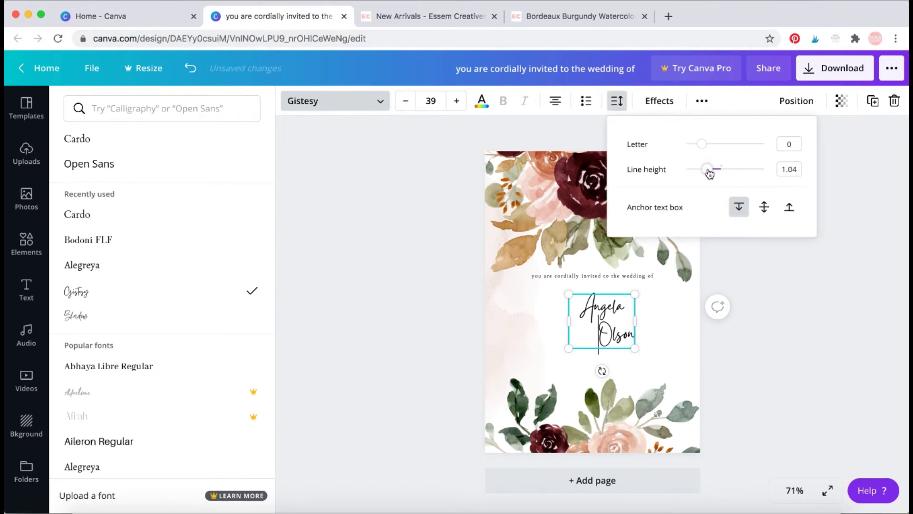
Shrink the first partner's name slightly and move it left and up under the invitation line.
left_click_drag(635, 349, 620, 336)
left_click(607, 312)
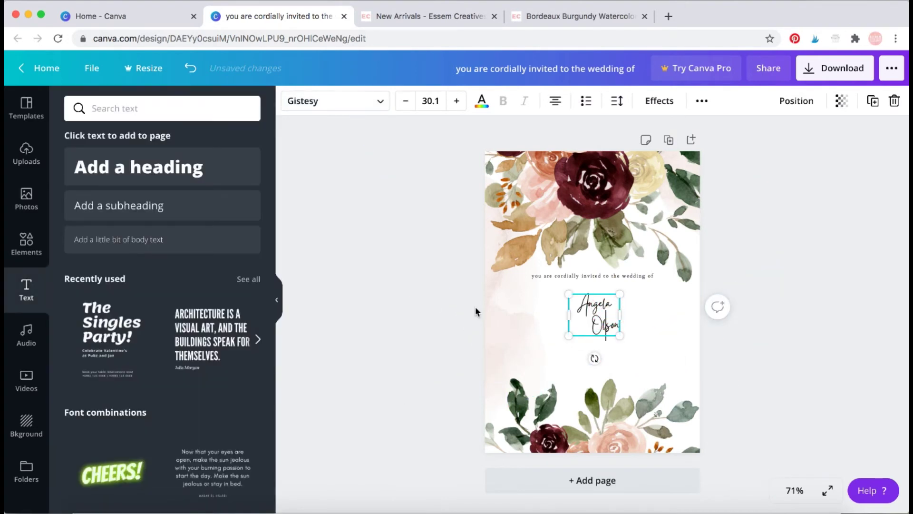
left_click(418, 327)
left_click_drag(589, 316, 557, 310)
left_click(381, 230)
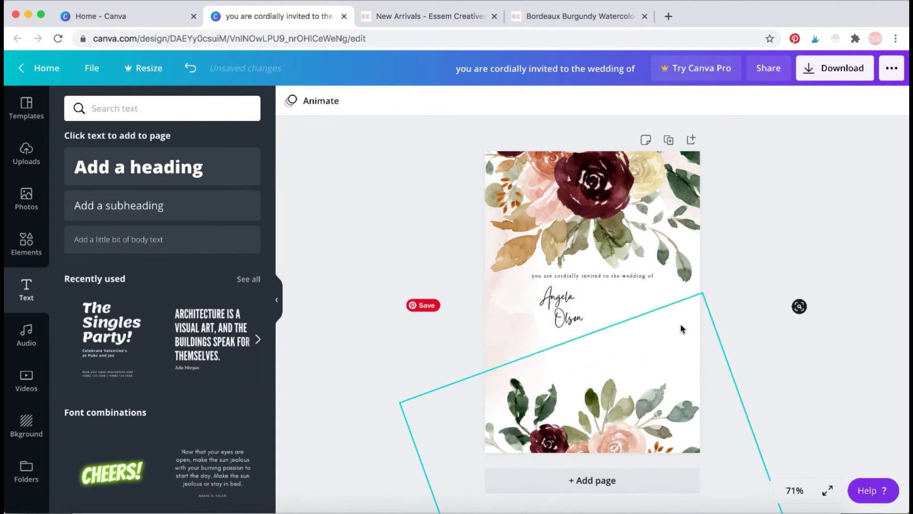
Add a new subheading text box containing an ampersand (&).
left_click(163, 210)
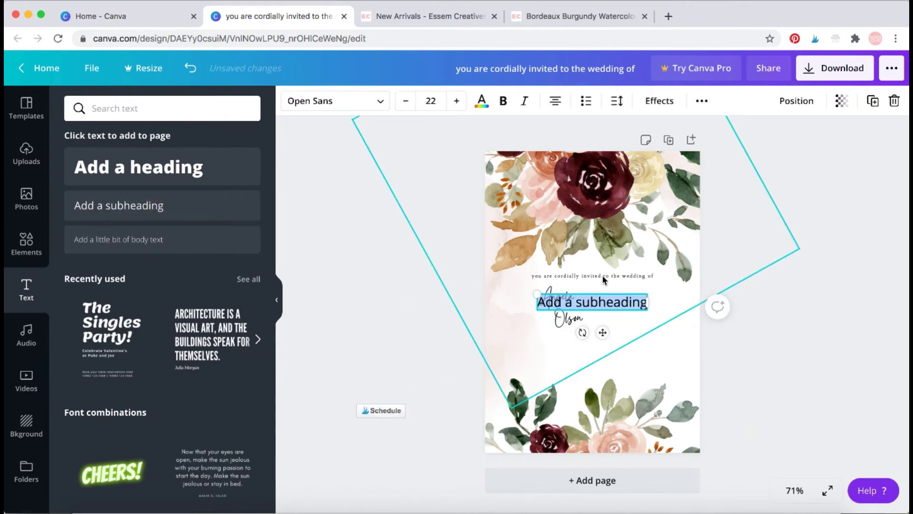
left_click(612, 301)
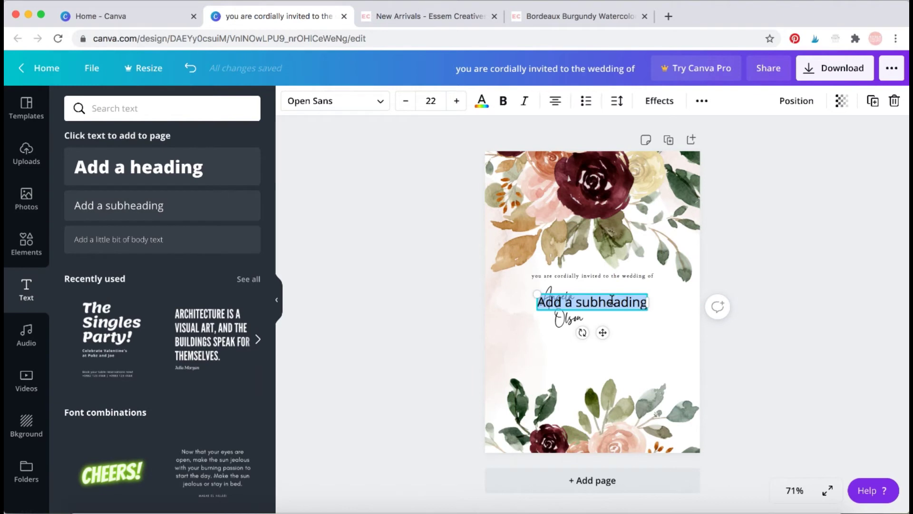
type("&")
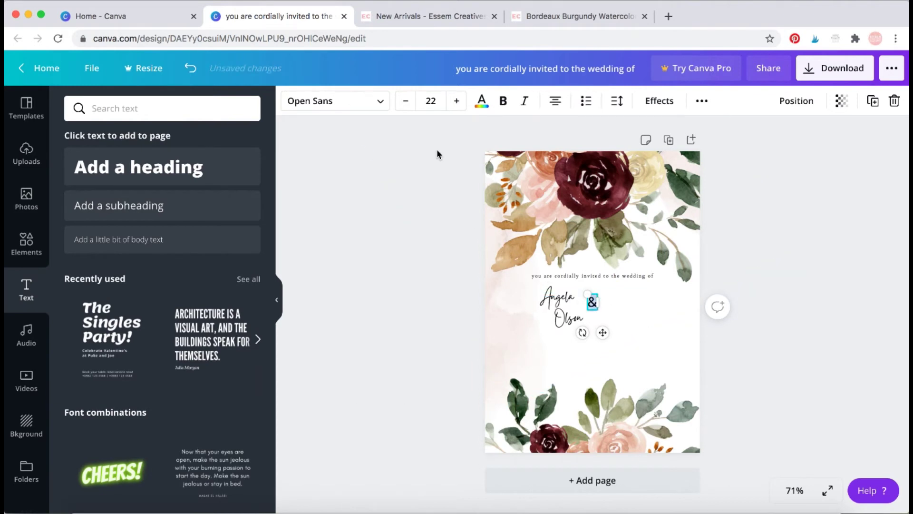
Set the ampersand in the Alice font after trying several fonts, and enlarge it to about 55.
left_click(381, 106)
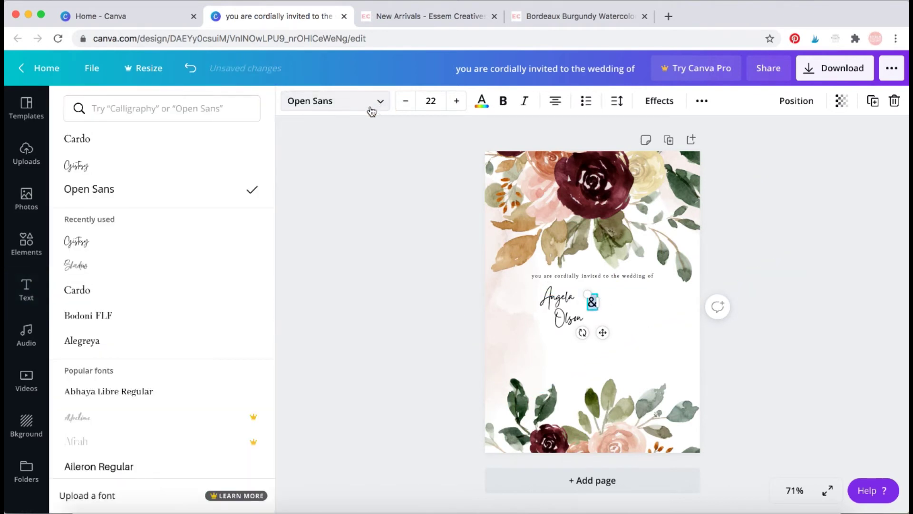
left_click(174, 250)
left_click(163, 266)
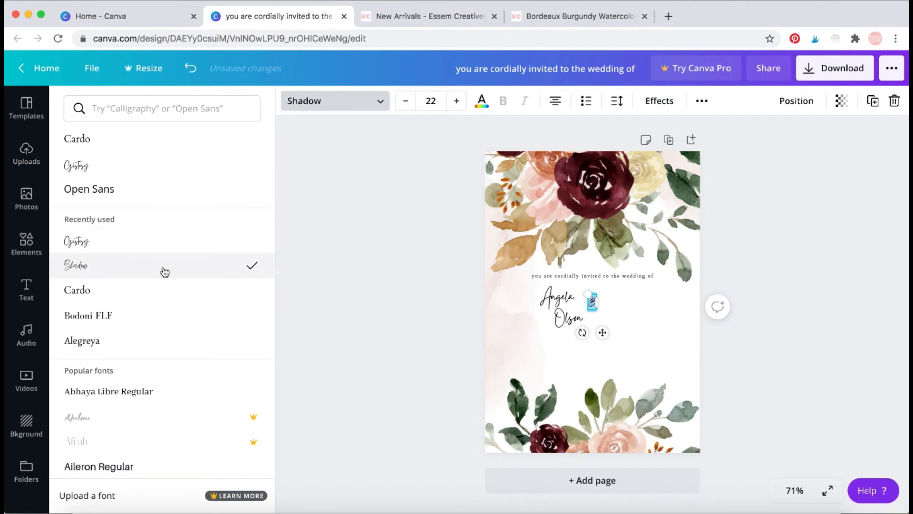
left_click(150, 293)
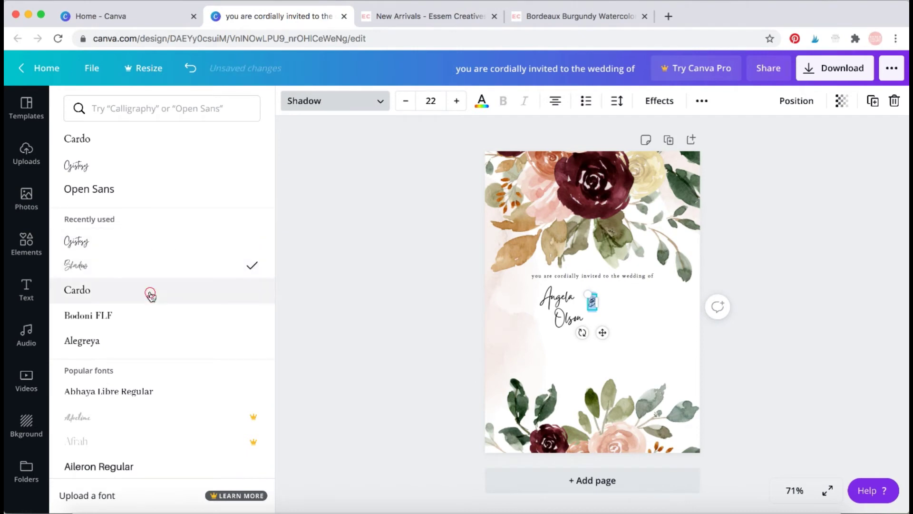
left_click(147, 326)
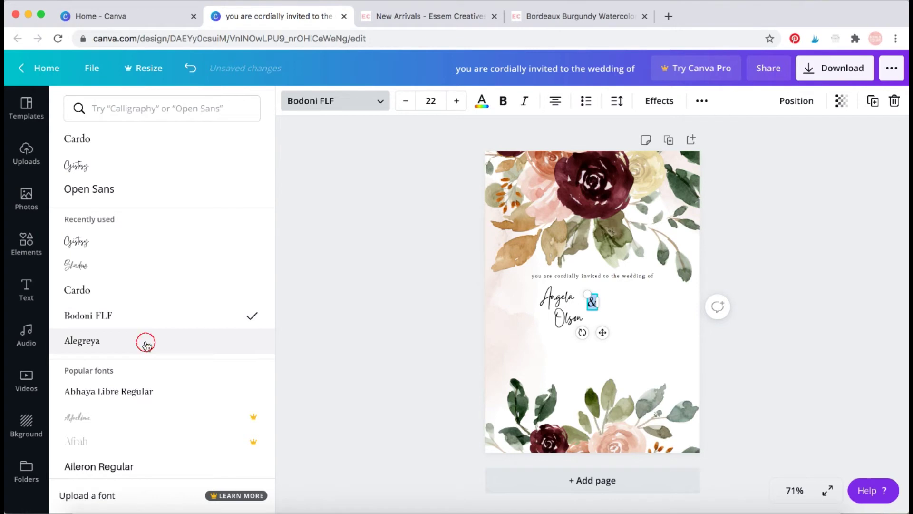
left_click(144, 342)
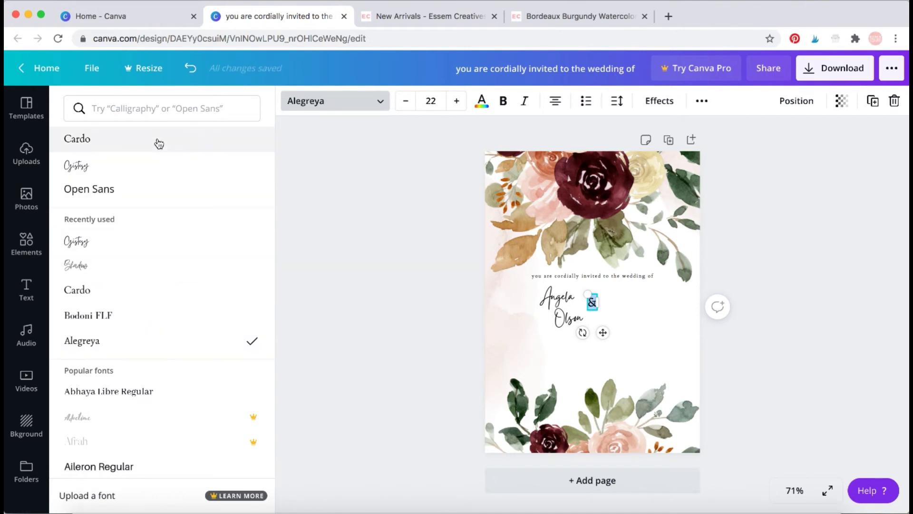
scroll(172, 242, "down", 6)
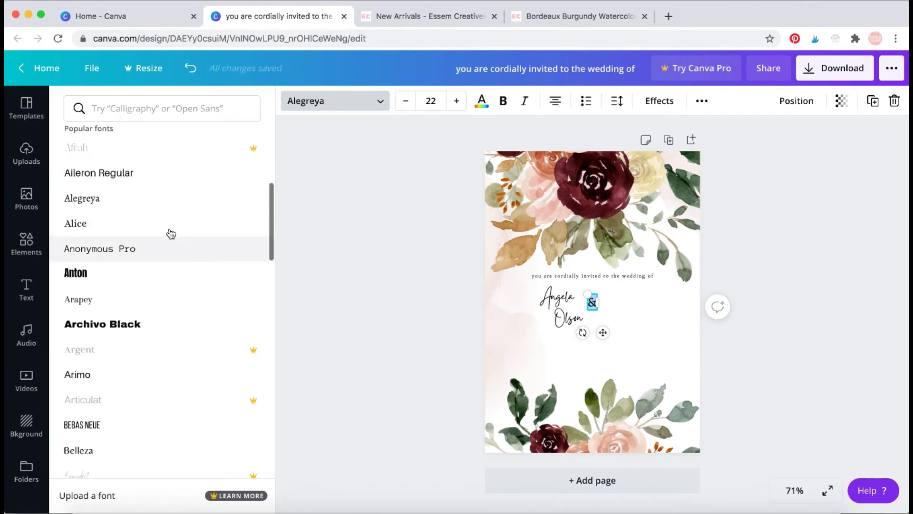
left_click(170, 226)
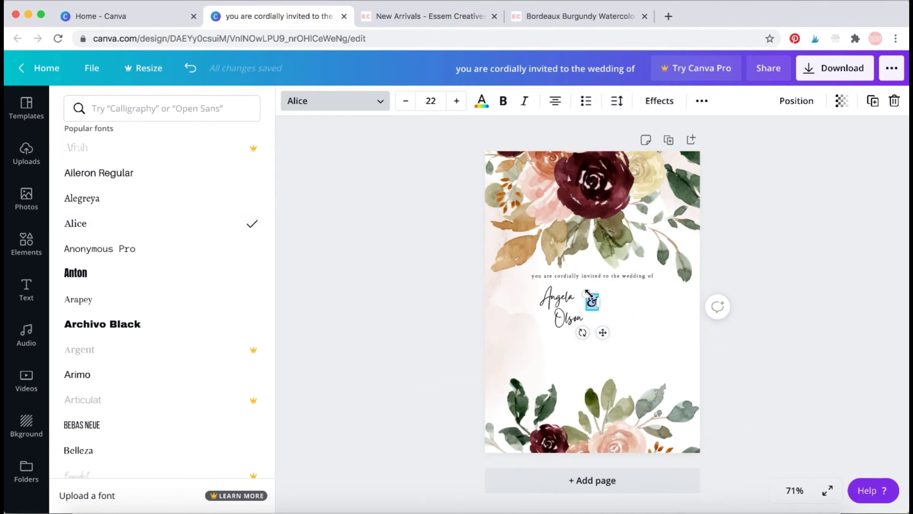
left_click_drag(579, 288, 614, 320)
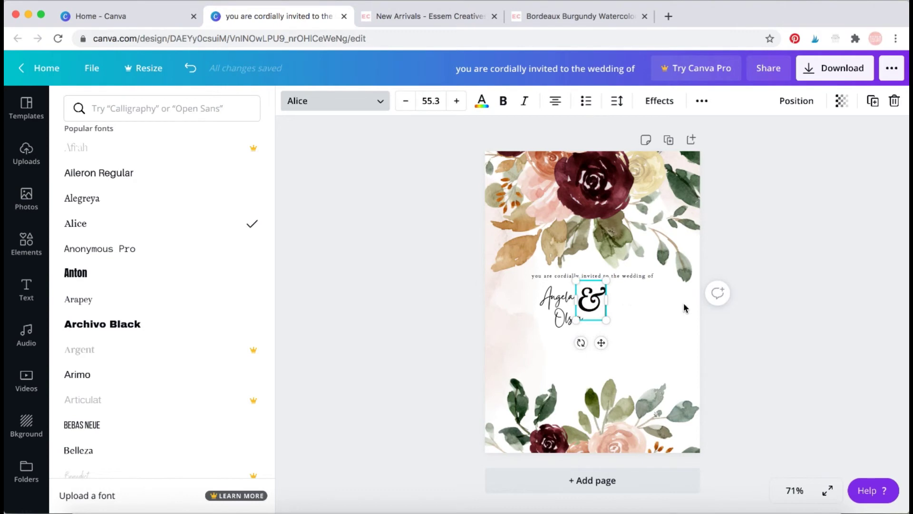
left_click(594, 299)
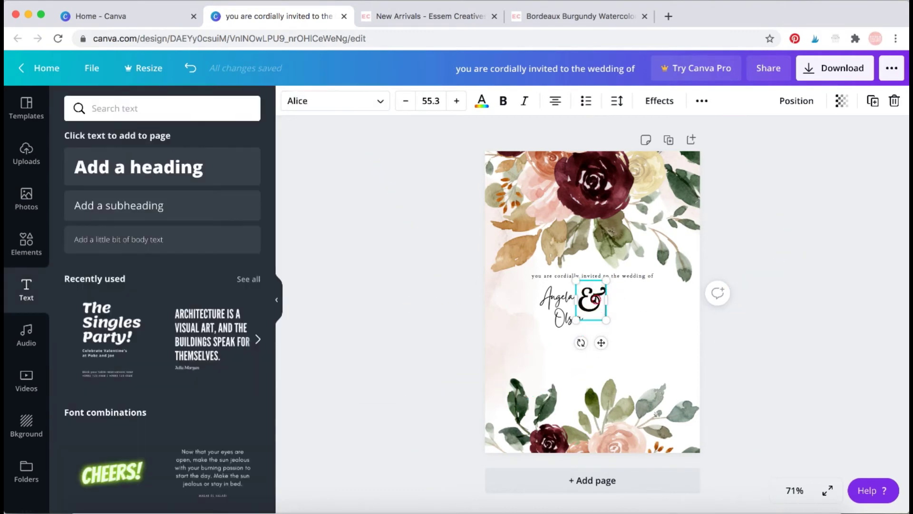
Shrink the ampersand to about 45 and move the first name to its left.
left_click_drag(606, 320, 555, 303)
left_click(783, 322)
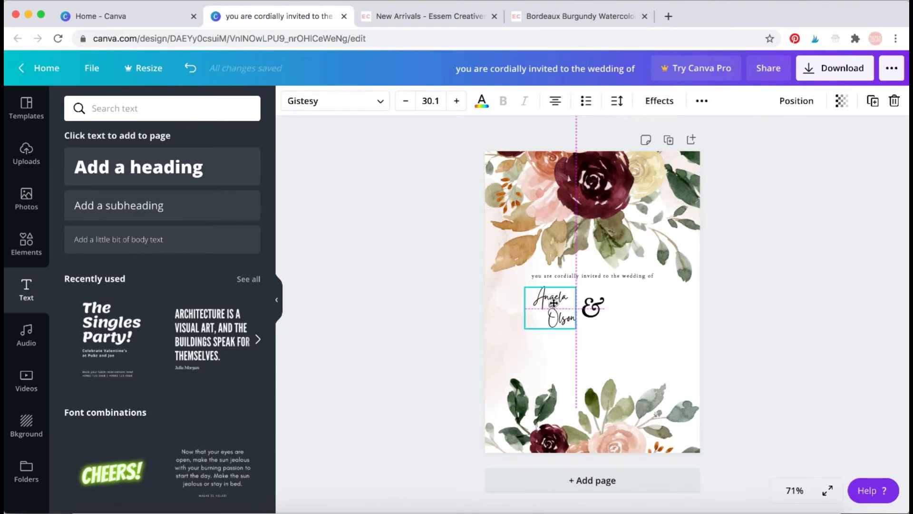
left_click_drag(553, 302, 554, 303)
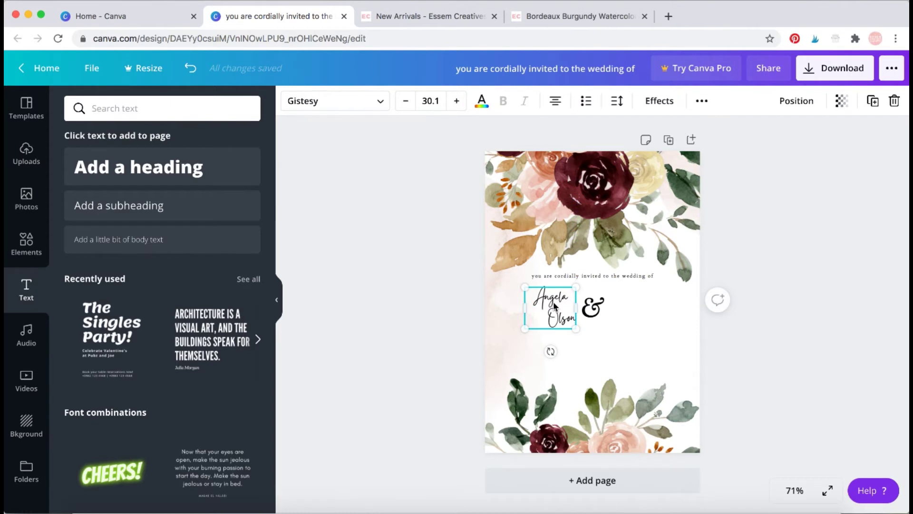
left_click(768, 330)
Duplicate the first partner's name and place the copy right of the ampersand.
left_click(550, 310)
left_click(873, 102)
left_click_drag(562, 312, 642, 312)
Retype the copied name as the second partner's first name and surname on two lines.
double_click(634, 297)
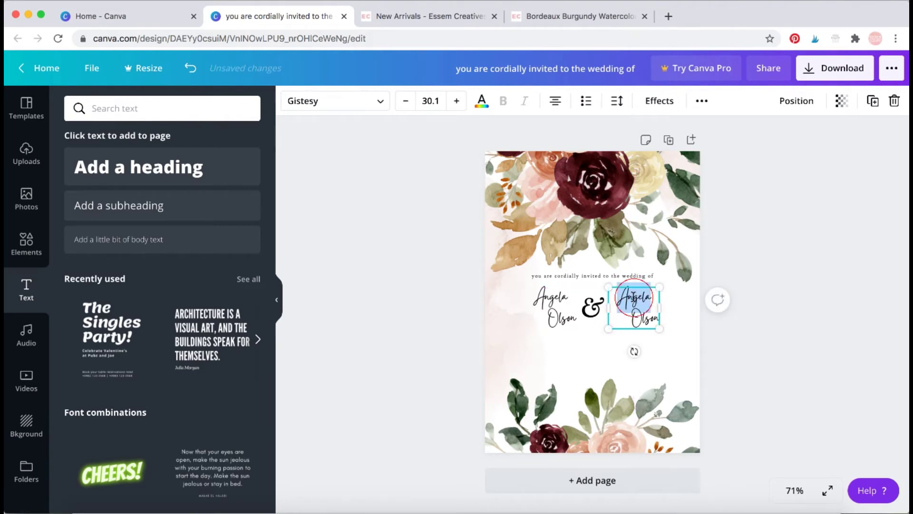
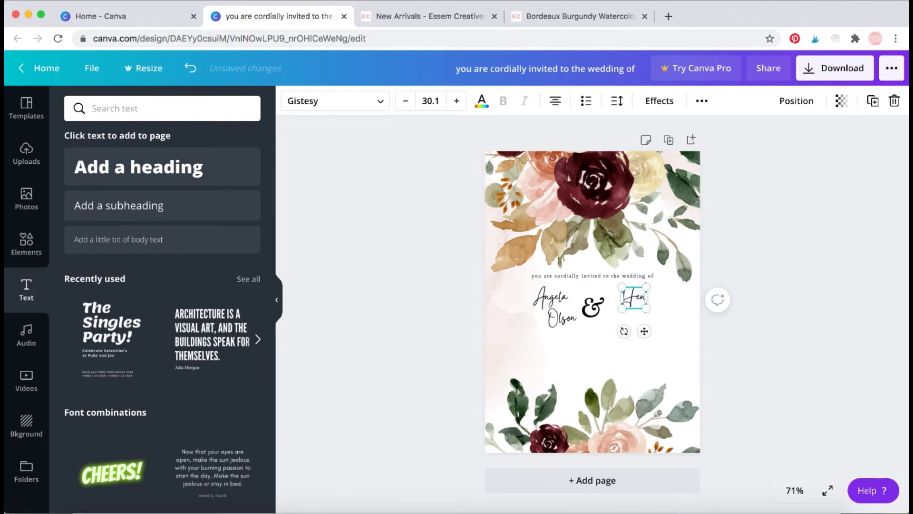
key("Return")
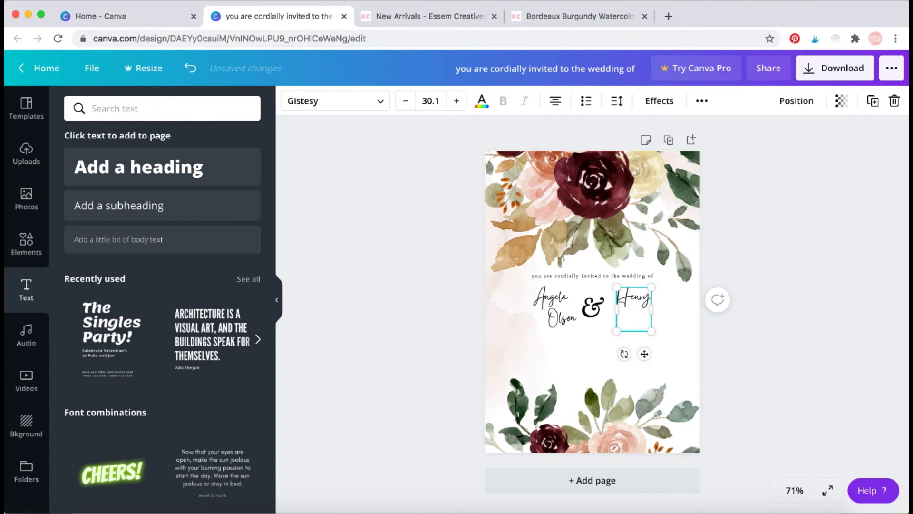
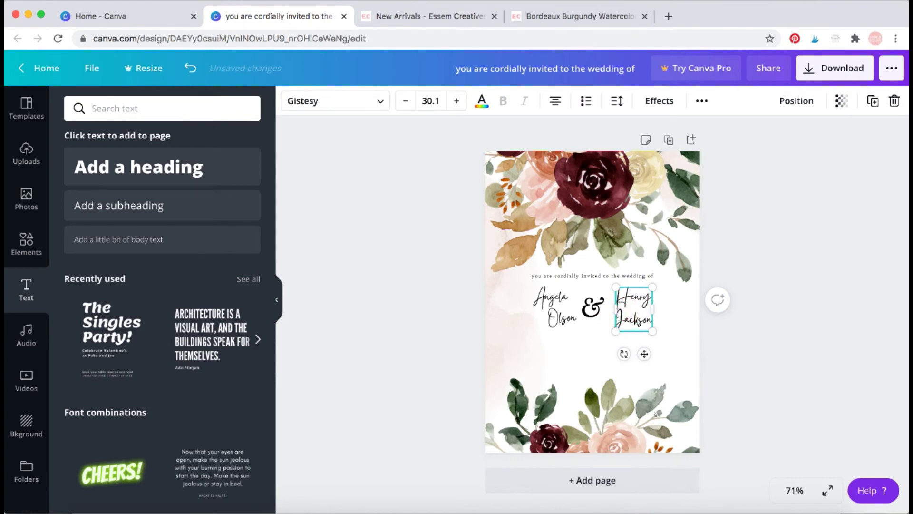
mouse_move(653, 309)
left_mouse_down()
mouse_move(668, 309)
mouse_move(651, 309)
left_mouse_up()
left_click(750, 381)
Reposition the first and second names on either side of the ampersand.
left_click(650, 307)
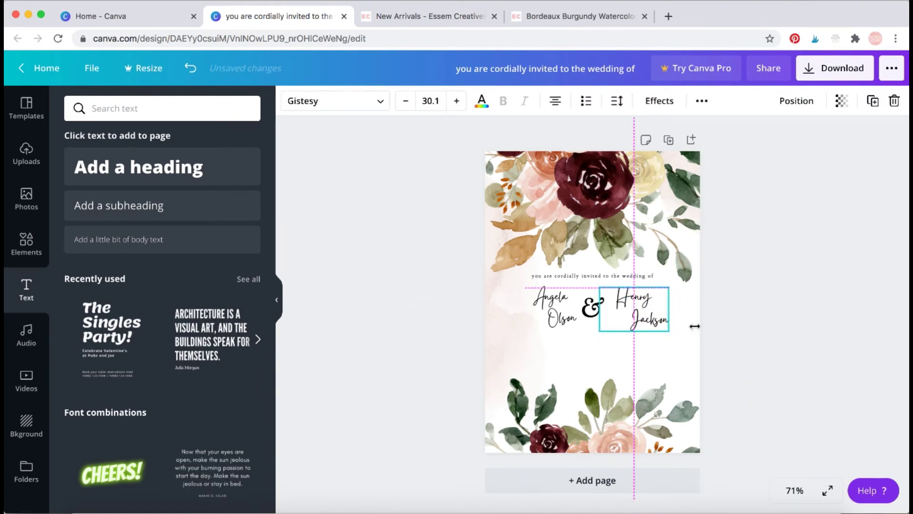
left_click(738, 346)
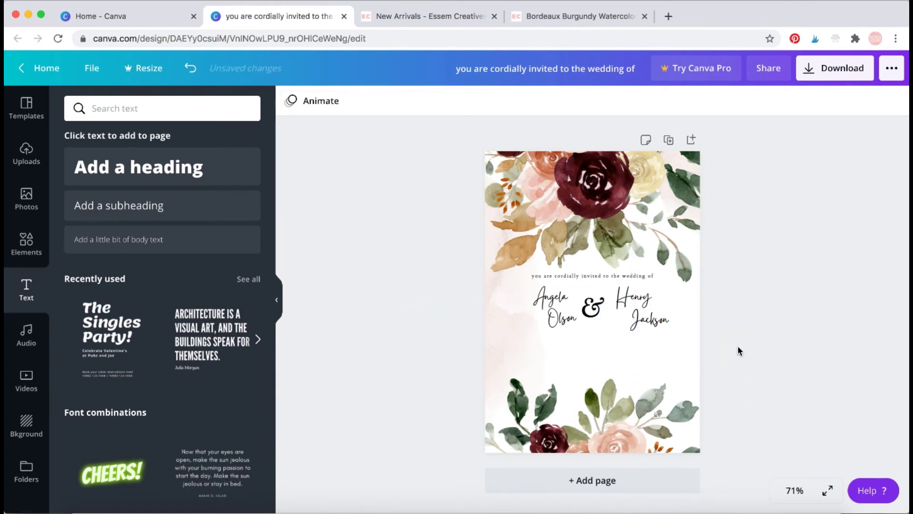
left_click(561, 316)
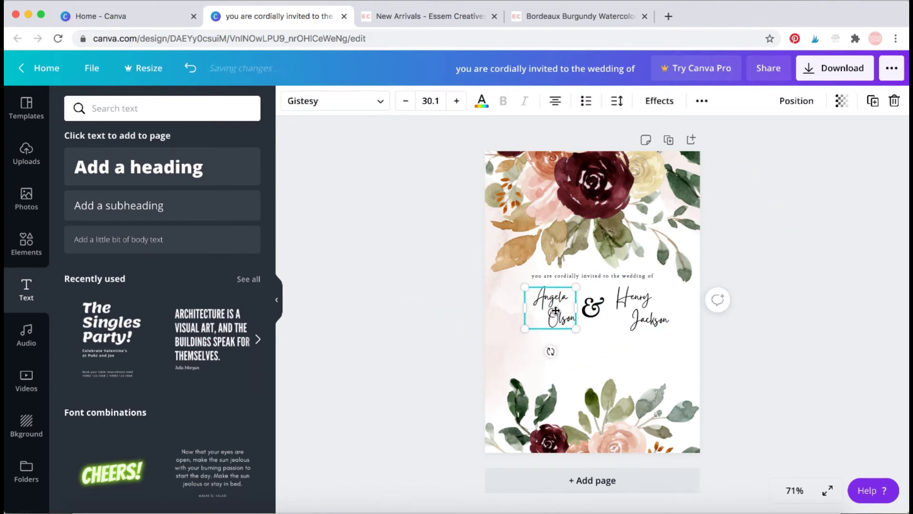
left_click_drag(562, 314, 653, 313)
left_click(594, 312)
left_click(747, 328)
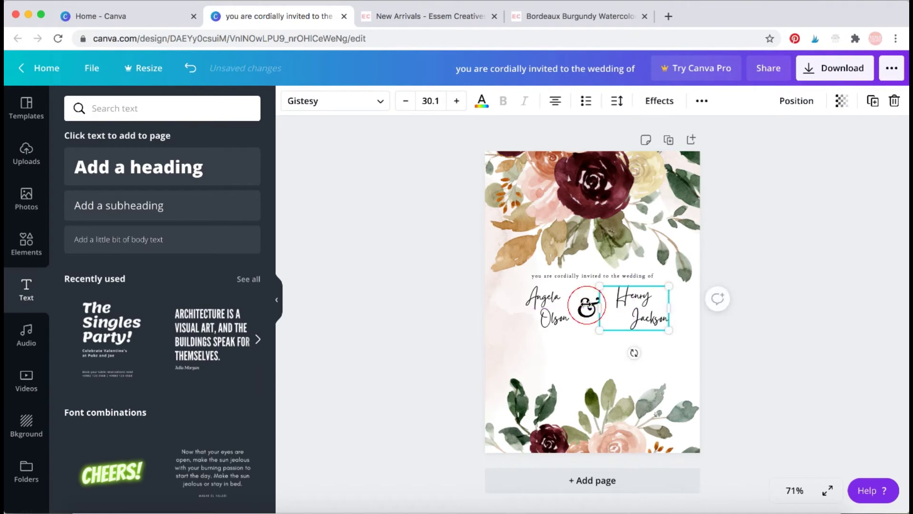
left_click(747, 338)
Fine-tune the ampersand and both names so they balance evenly around the centre.
left_click_drag(588, 307, 592, 302)
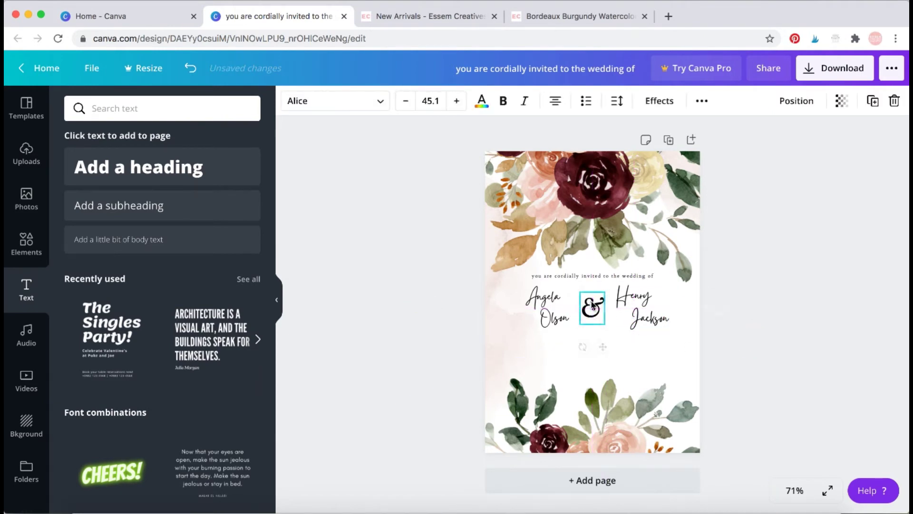
left_click(556, 316)
left_click(811, 338)
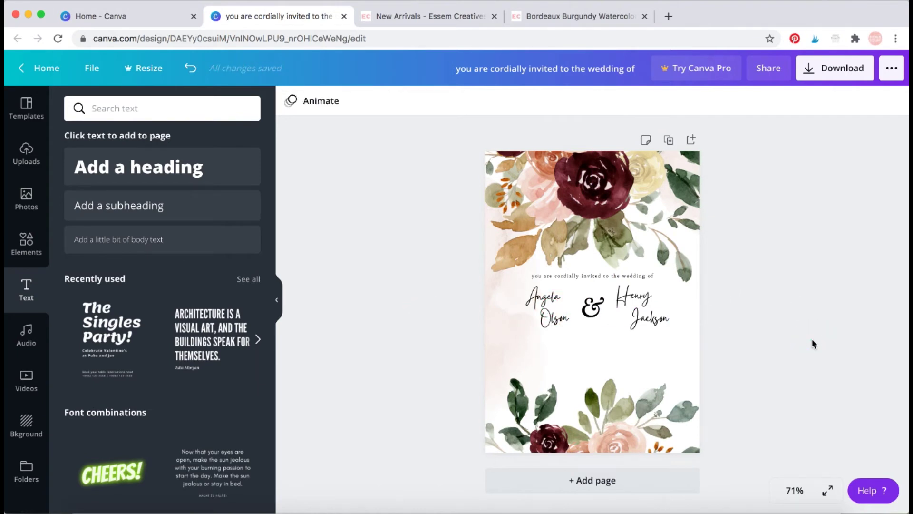
left_click(552, 304)
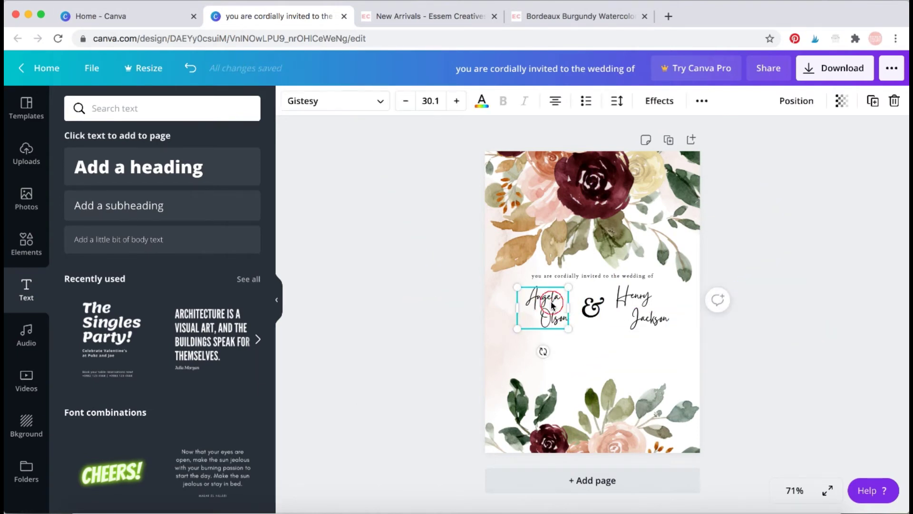
left_click_drag(552, 304, 559, 301)
left_click_drag(646, 301, 639, 301)
left_click(738, 307)
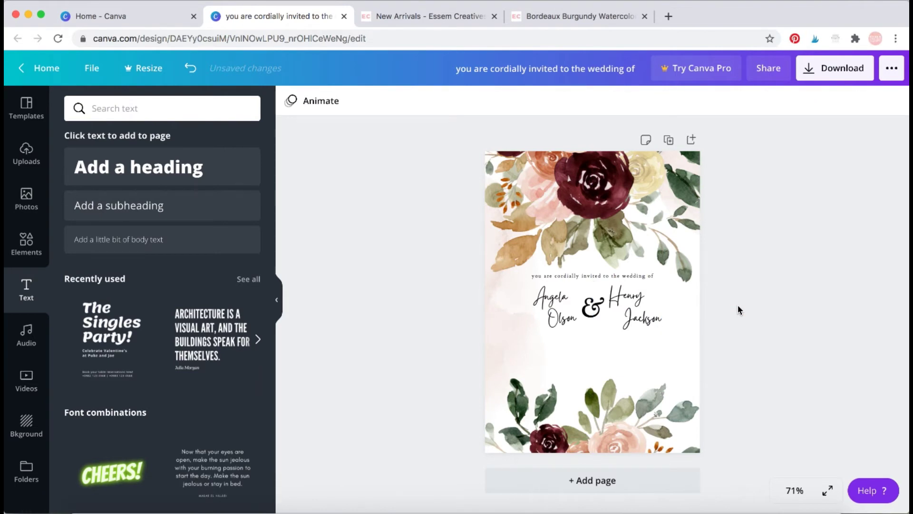
left_click(593, 275)
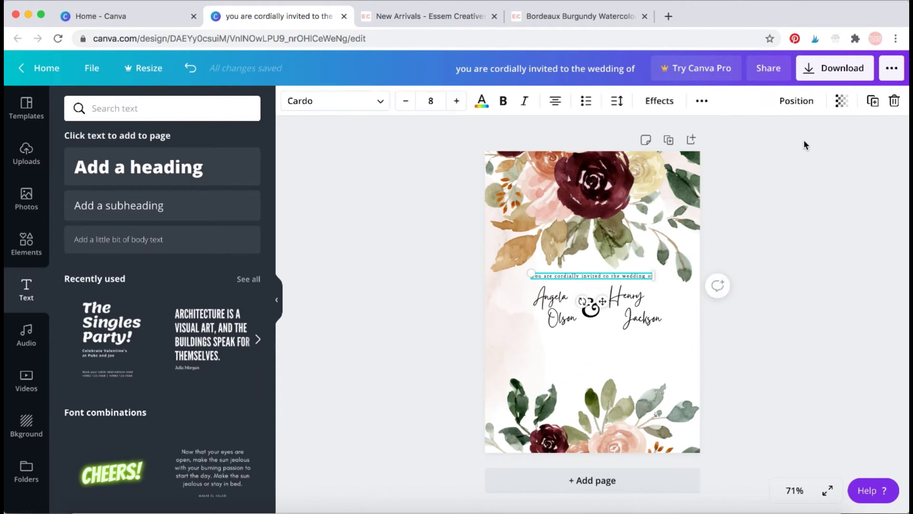
Duplicate the invitation line below the names and retype it as 'On 12th October | at 11 am'.
left_click(871, 107)
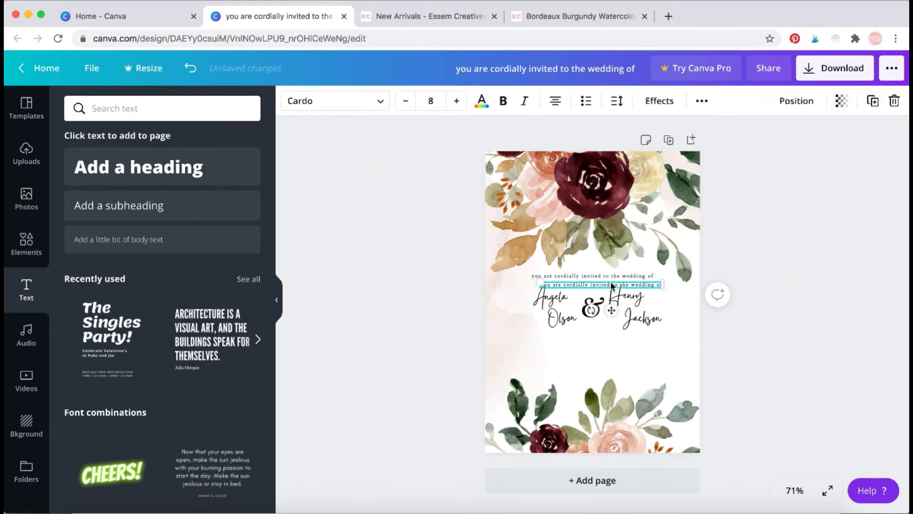
left_click_drag(608, 303, 604, 339)
double_click(604, 339)
key("BackSpace")
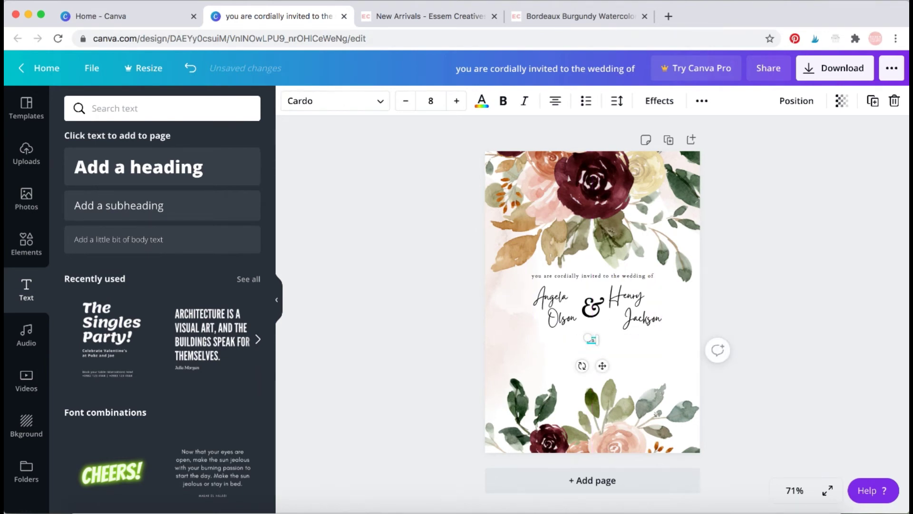
type("On 12th OC")
key("BackSpace")
type("ctober | at")
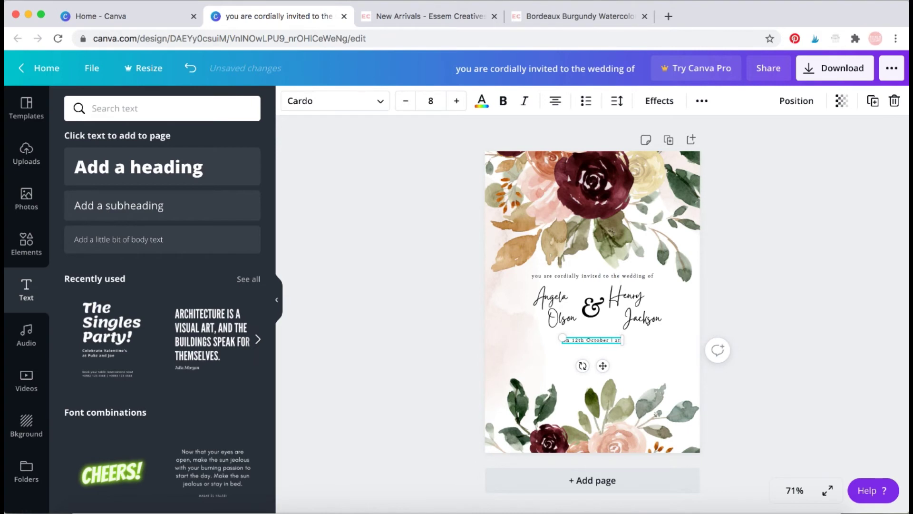
type(" 11 am")
Make the date line bold at font size 9.
left_click_drag(564, 341, 587, 341)
left_click(504, 100)
left_click(459, 100)
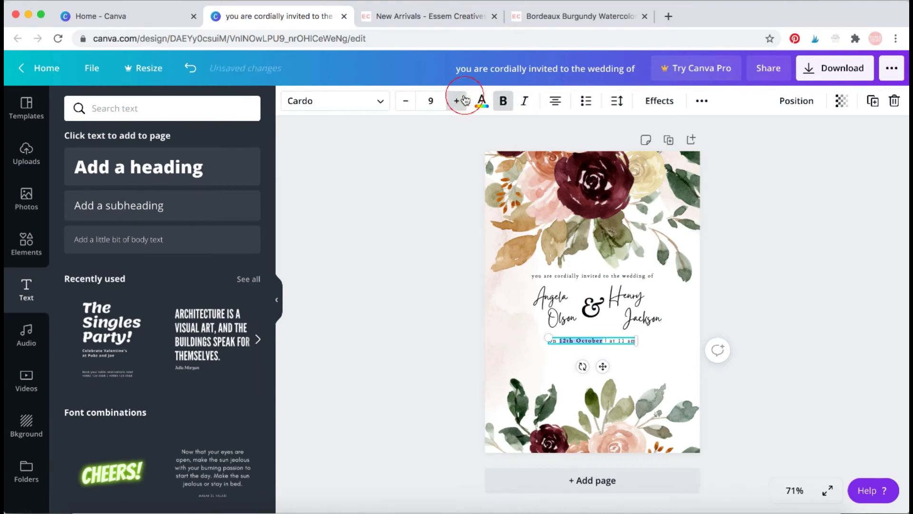
left_click(463, 100)
left_click(464, 100)
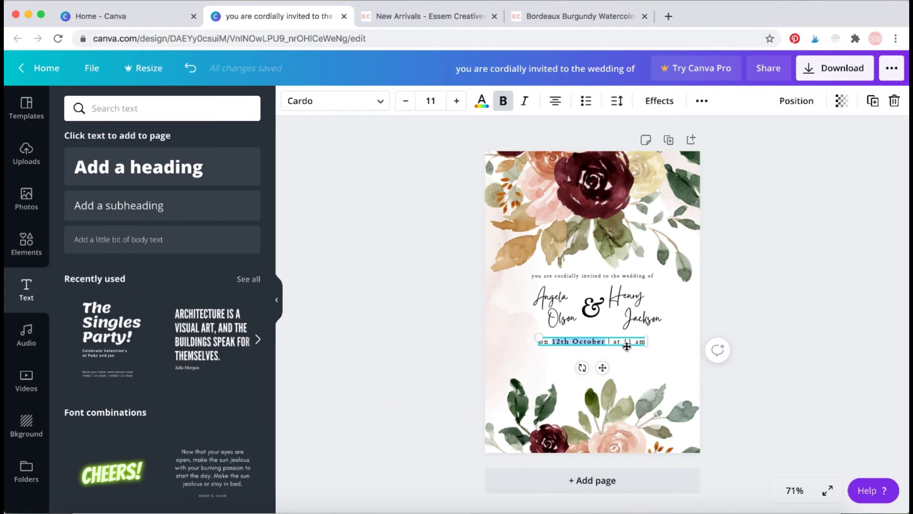
left_click(402, 103)
left_click(401, 105)
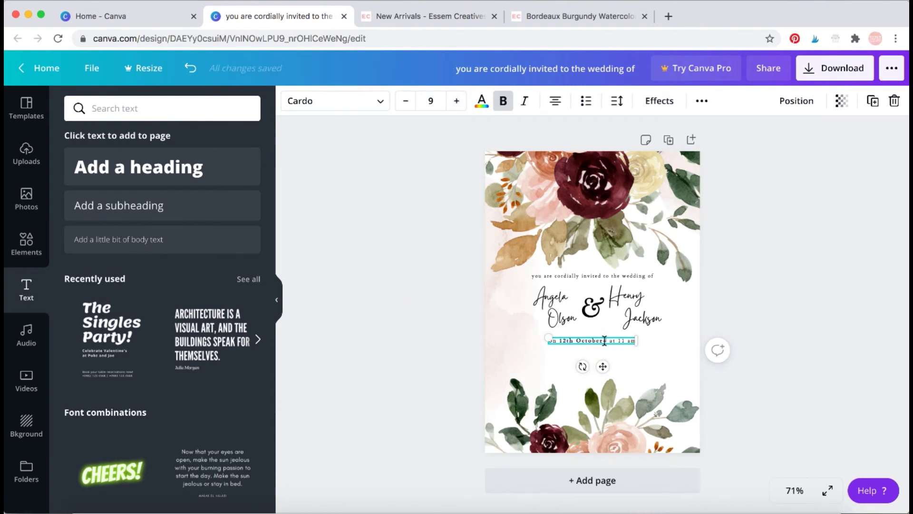
Capitalise OCTOBER and AM, toggle bold, and centre the date line under the names.
left_click_drag(604, 341, 580, 341)
type("OCTOBER")
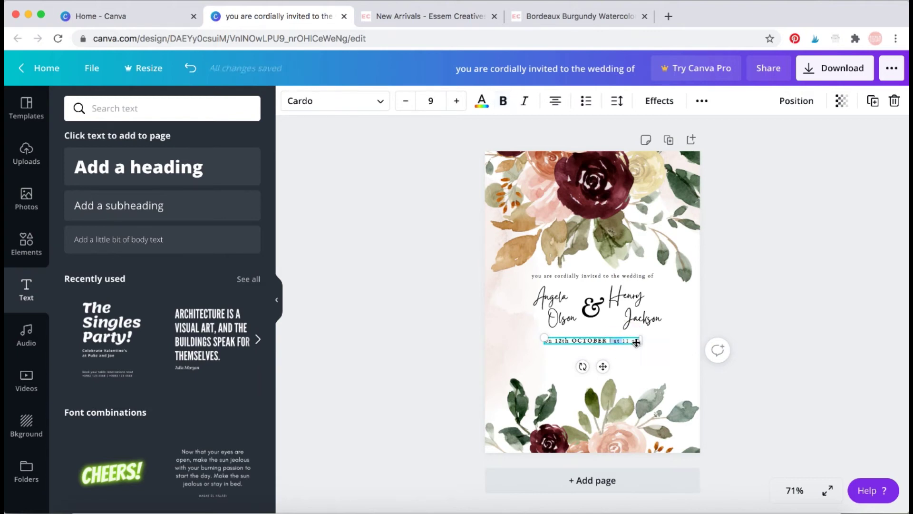
left_click(628, 346)
left_click(627, 342)
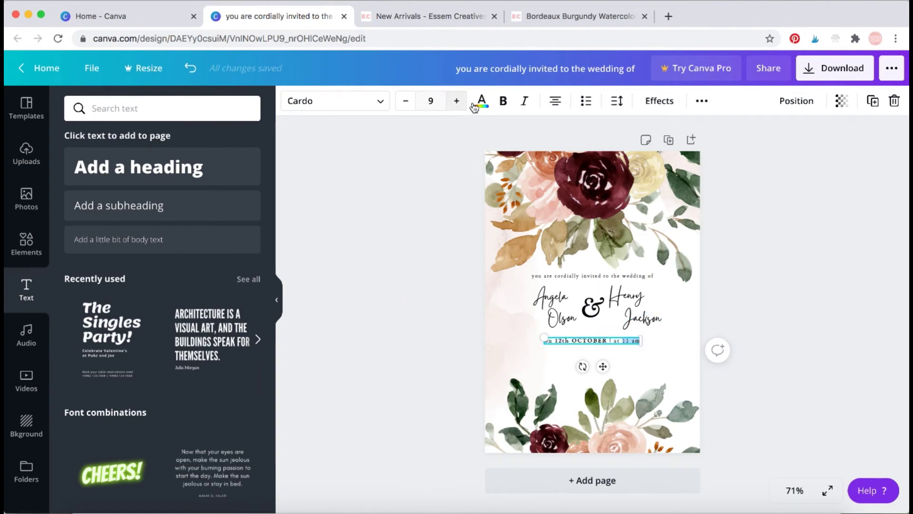
left_click(503, 101)
double_click(635, 340)
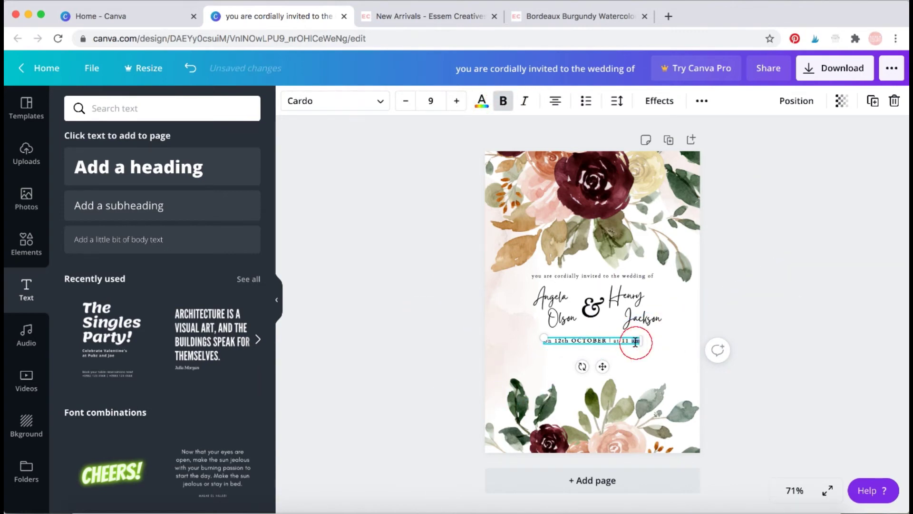
type("AM")
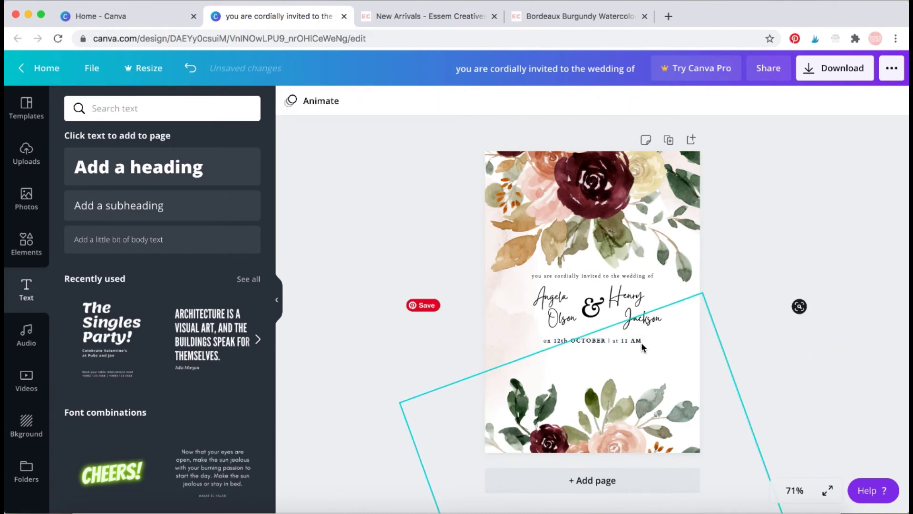
left_click_drag(640, 341, 633, 341)
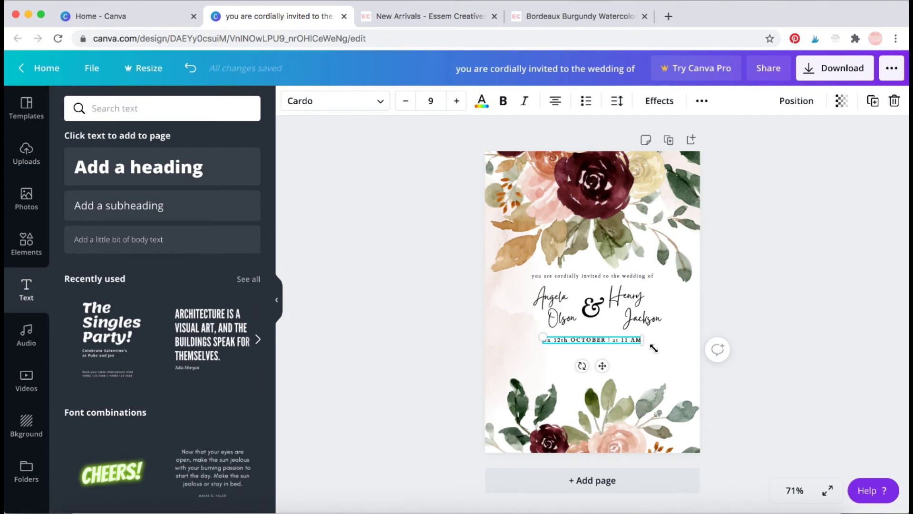
left_click(615, 275)
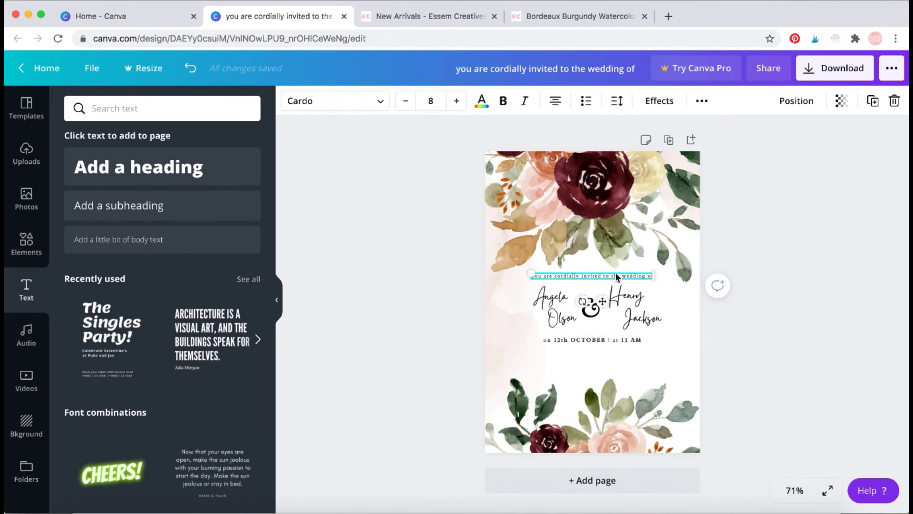
Duplicate the top line below the date and retype it as the venue, starting 'At Royal Albert Hall'.
left_click(871, 101)
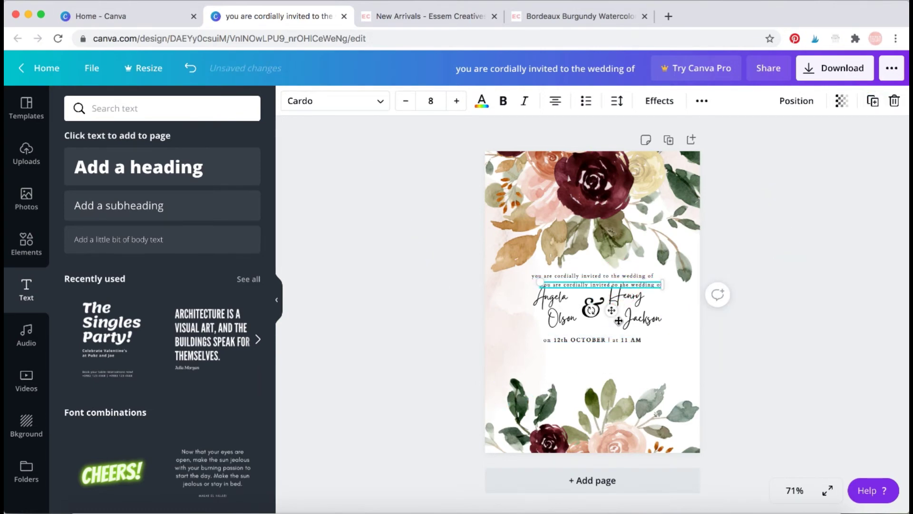
left_click_drag(614, 285, 608, 351)
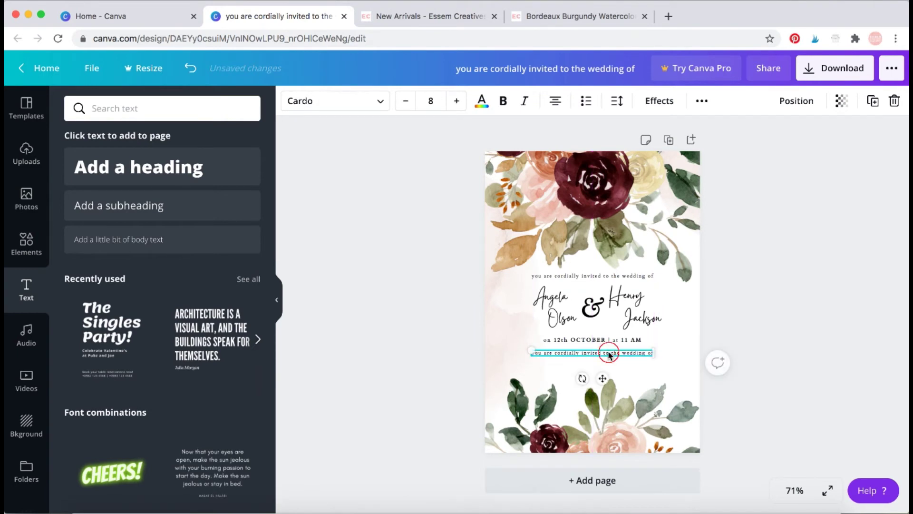
key("BackSpace")
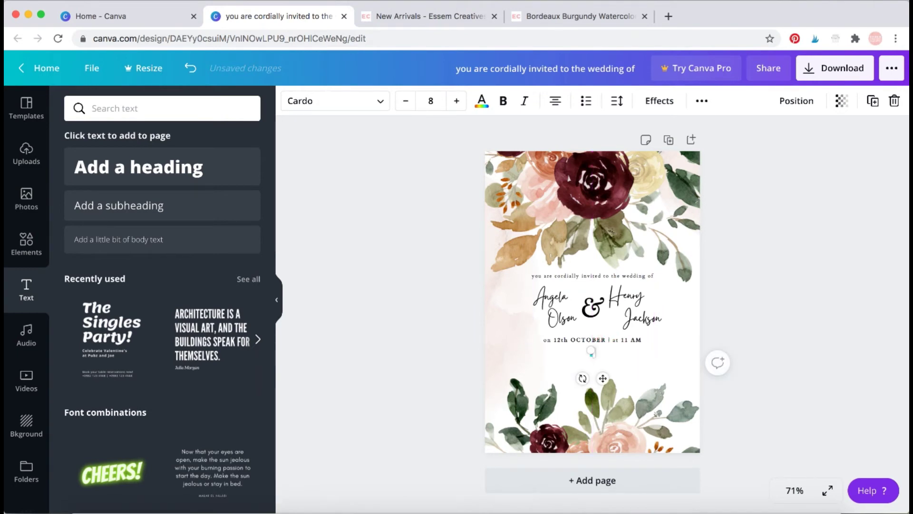
type("At Royal Albe")
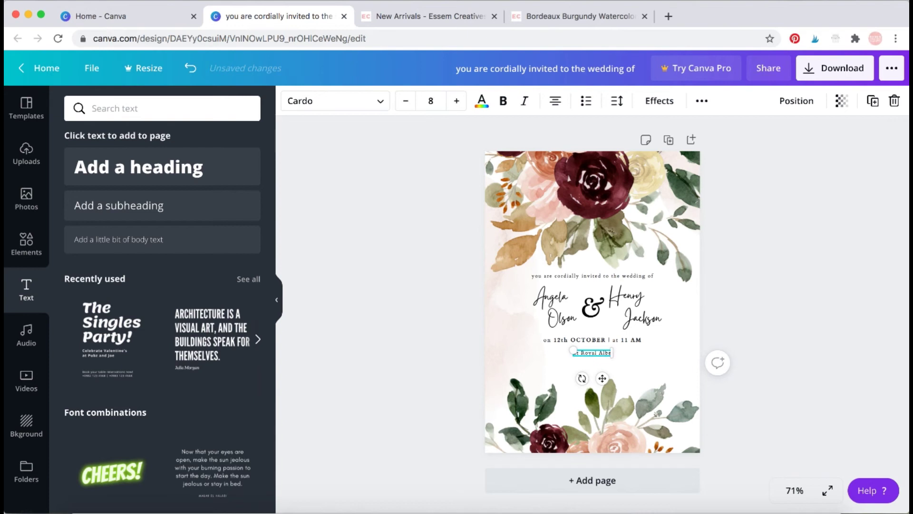
type("rt Hall")
key("Return")
type("C")
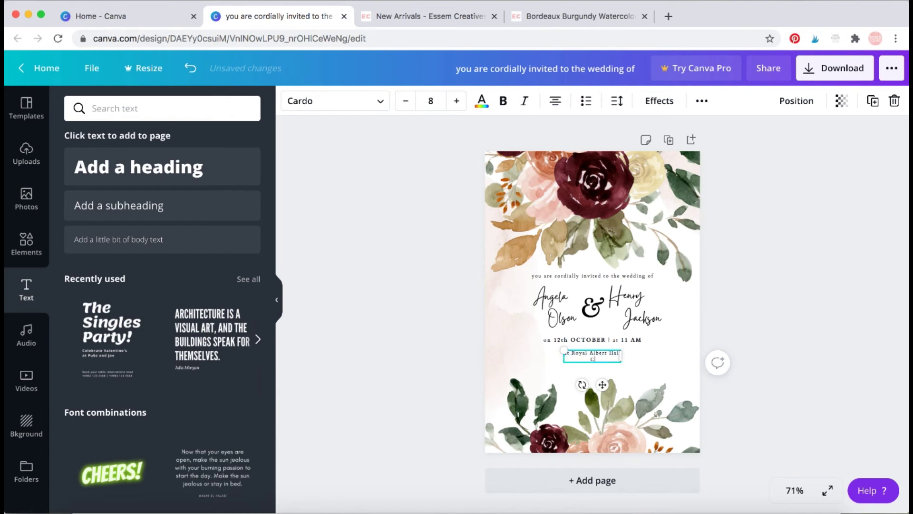
type("rust")
key("Return")
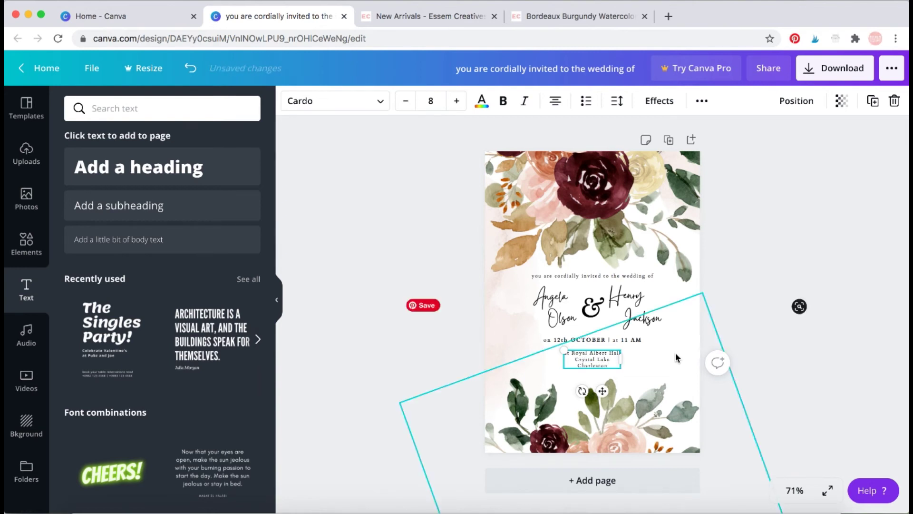
left_click(775, 361)
left_click(593, 362)
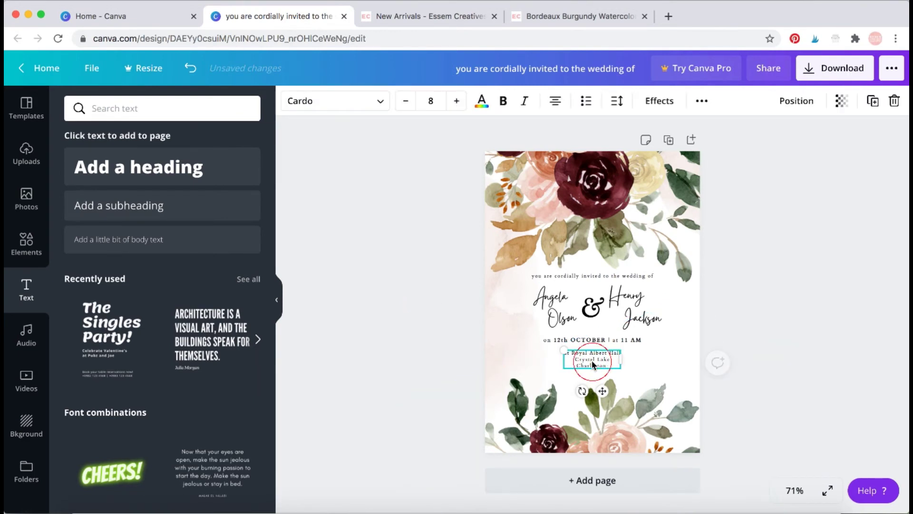
left_click(613, 364)
Delete the stray character after Charleston in the venue text.
left_click(614, 364)
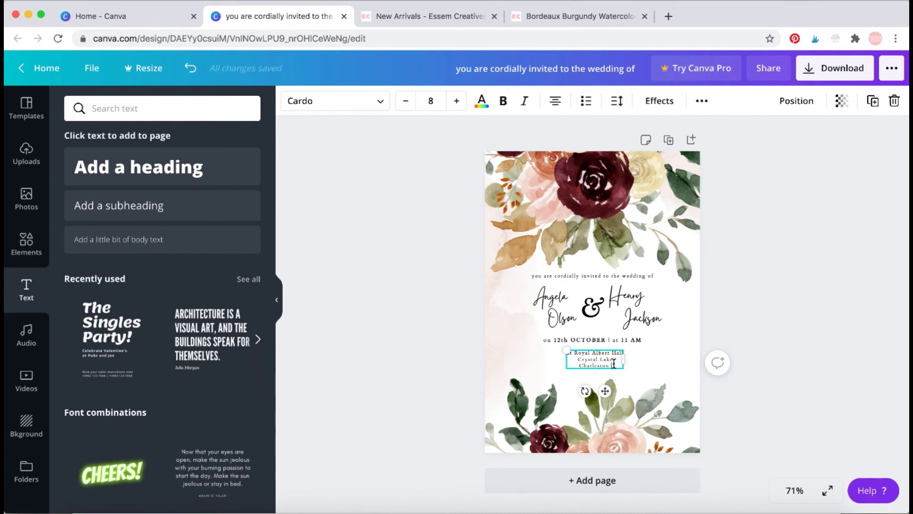
key("BackSpace")
left_click(758, 366)
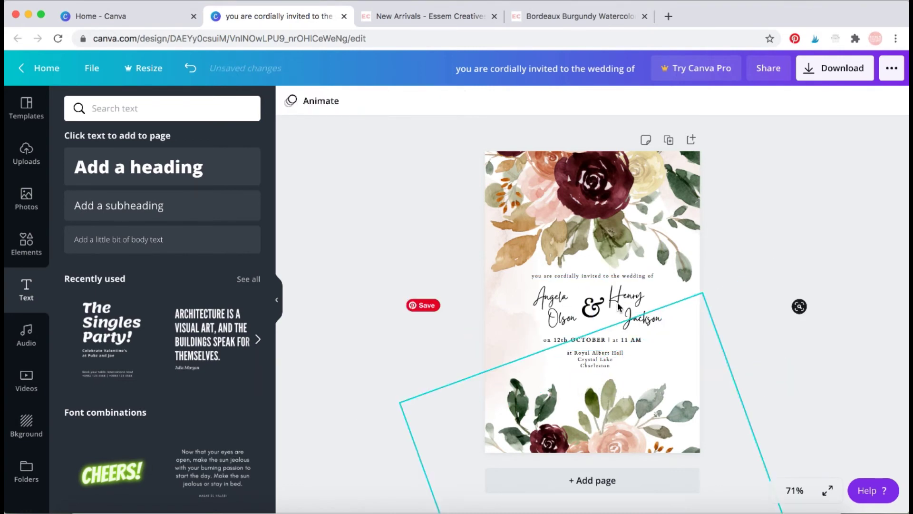
Unlock the bottom floral image, then resize, rotate and lower it beneath the venue lines.
left_click(617, 414)
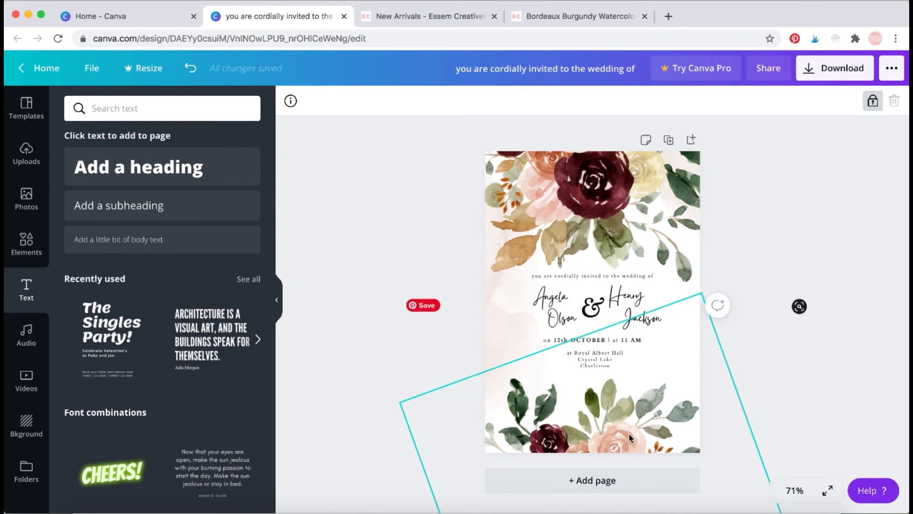
left_click(873, 101)
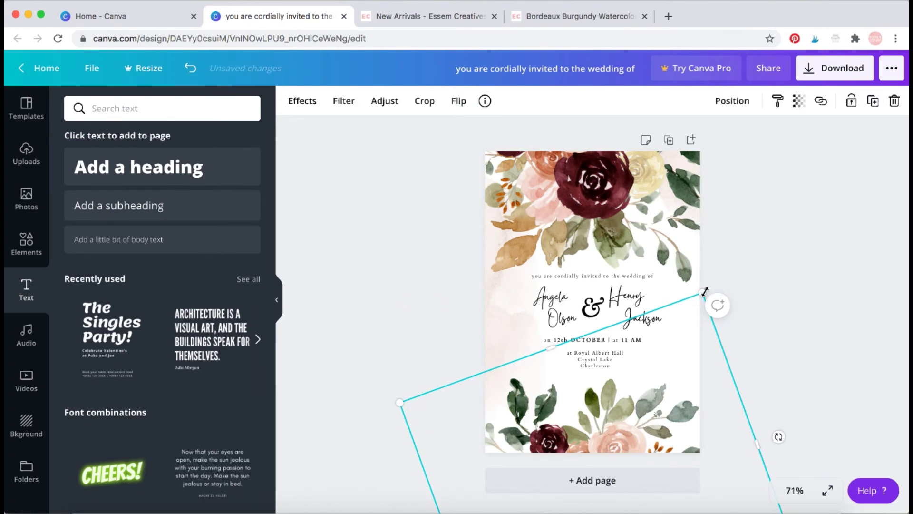
left_click_drag(704, 295, 697, 316)
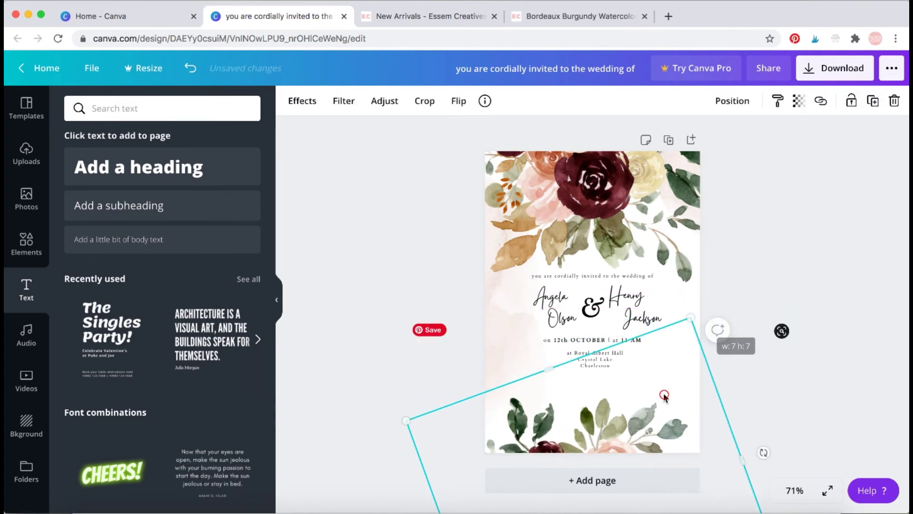
left_click_drag(661, 400, 659, 266)
left_click_drag(754, 324, 755, 238)
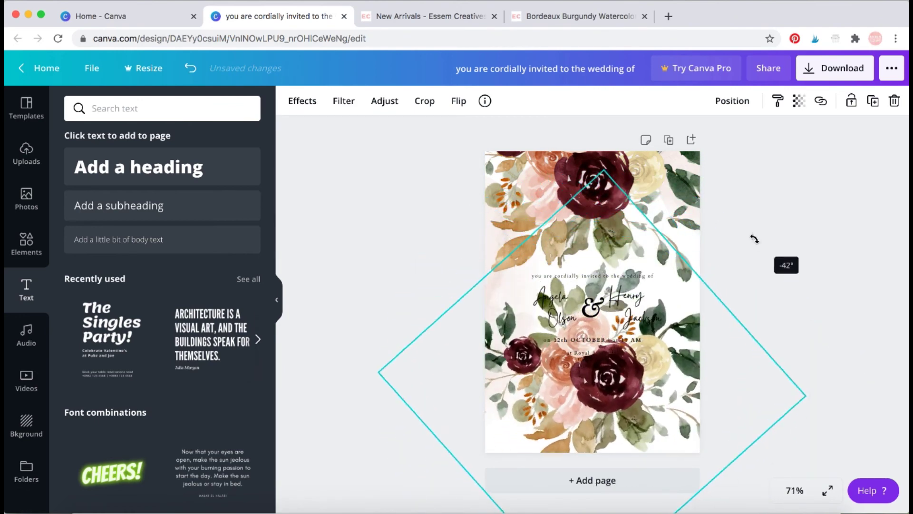
left_click_drag(720, 336, 626, 461)
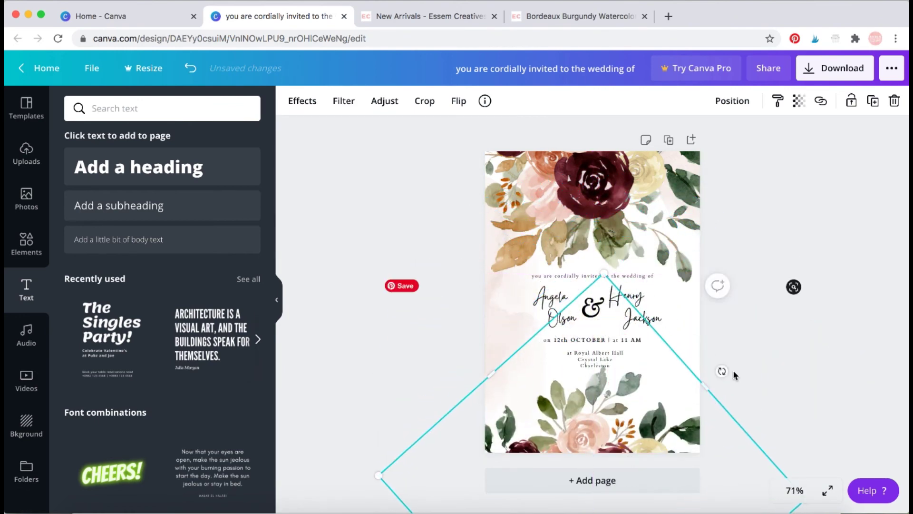
left_click_drag(717, 371, 747, 407)
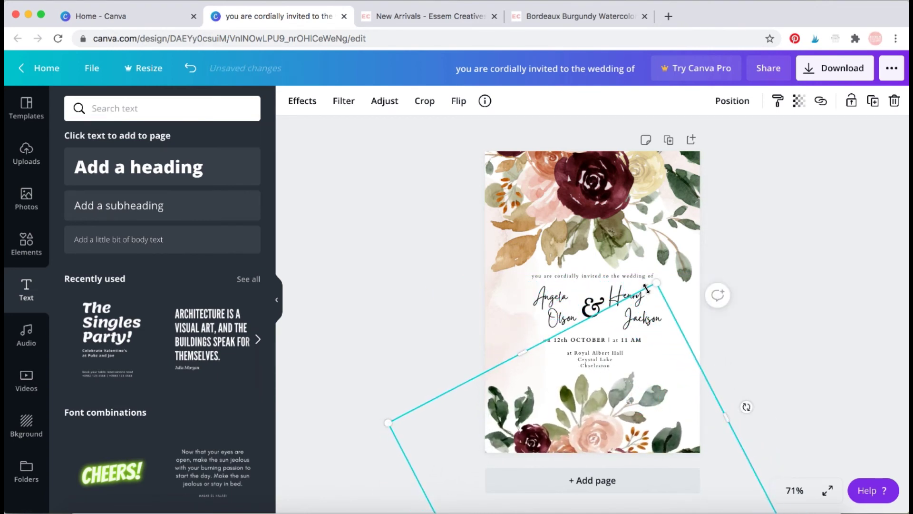
left_click_drag(658, 287, 655, 352)
left_click_drag(644, 410, 655, 395)
left_click(769, 371)
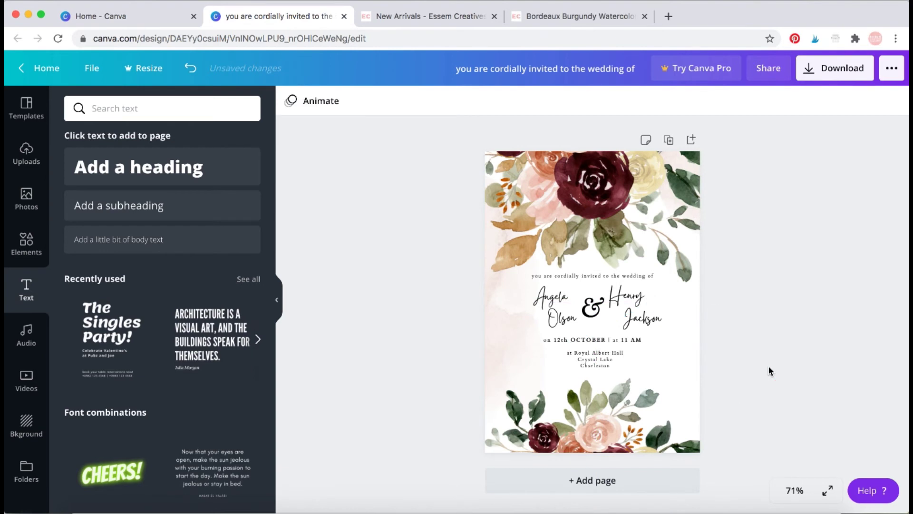
Nudge the top invitation line up slightly.
left_click(605, 279)
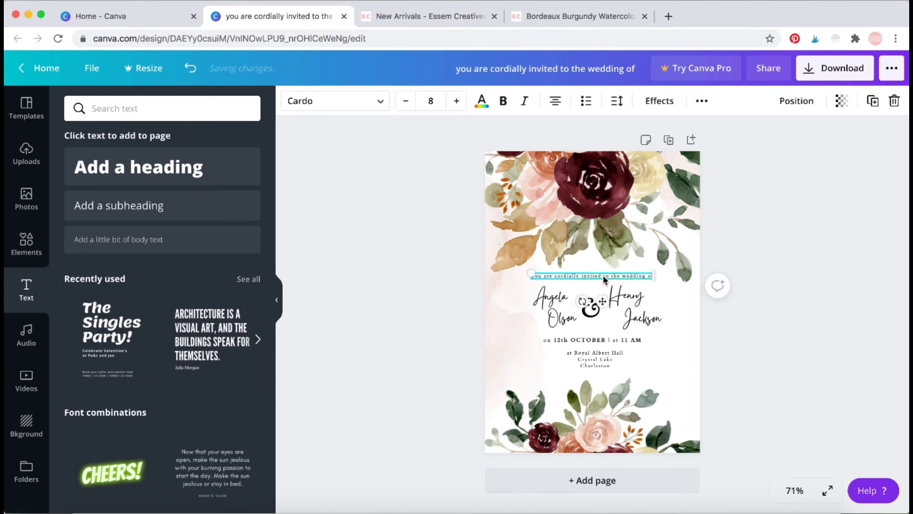
left_click(606, 279)
left_click(611, 280)
left_click_drag(610, 279, 611, 271)
left_click(554, 304)
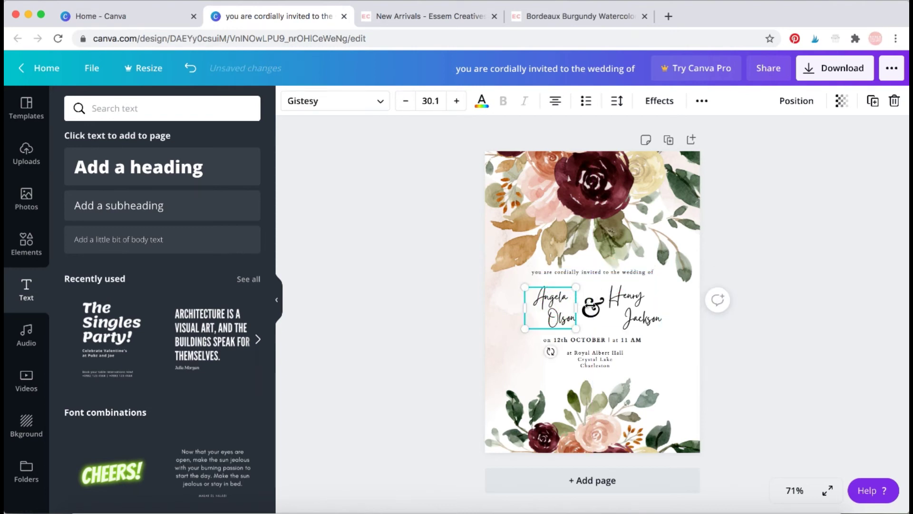
left_click(626, 316, "shift")
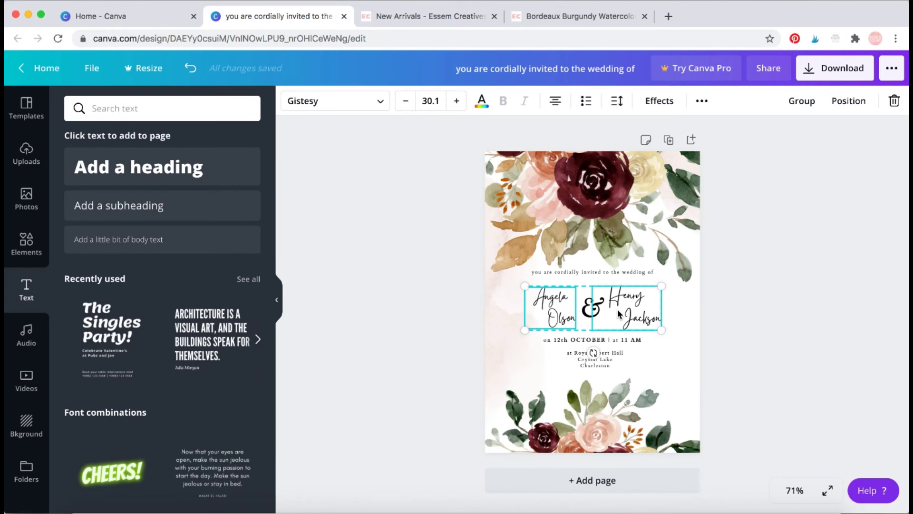
left_click(590, 311, "shift")
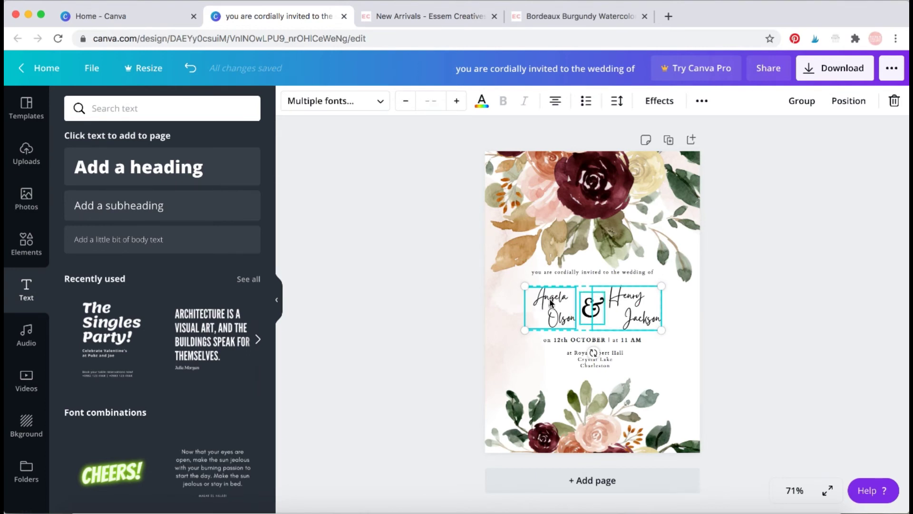
left_click(624, 309, "shift")
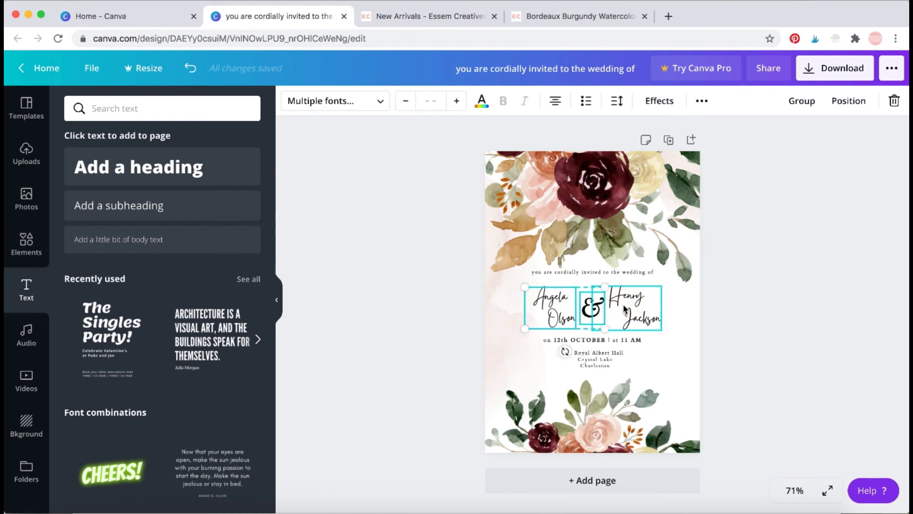
left_click(624, 296)
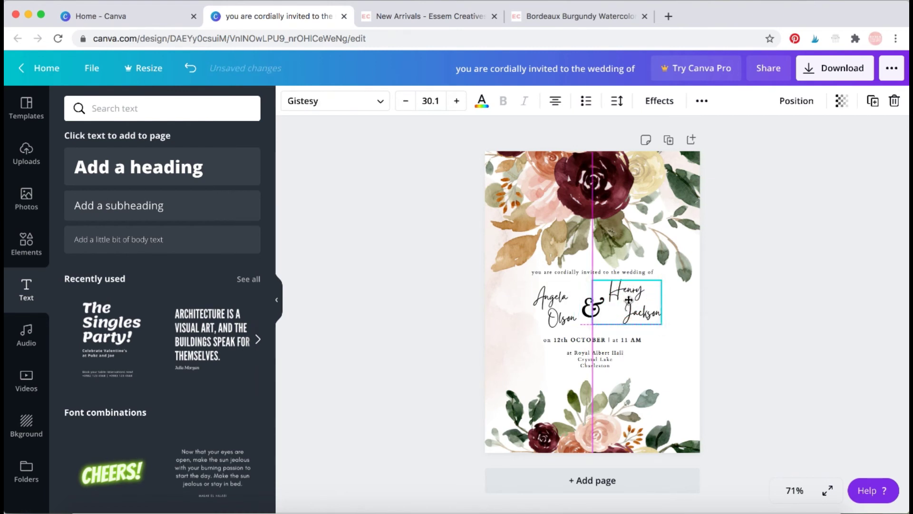
key("super+z")
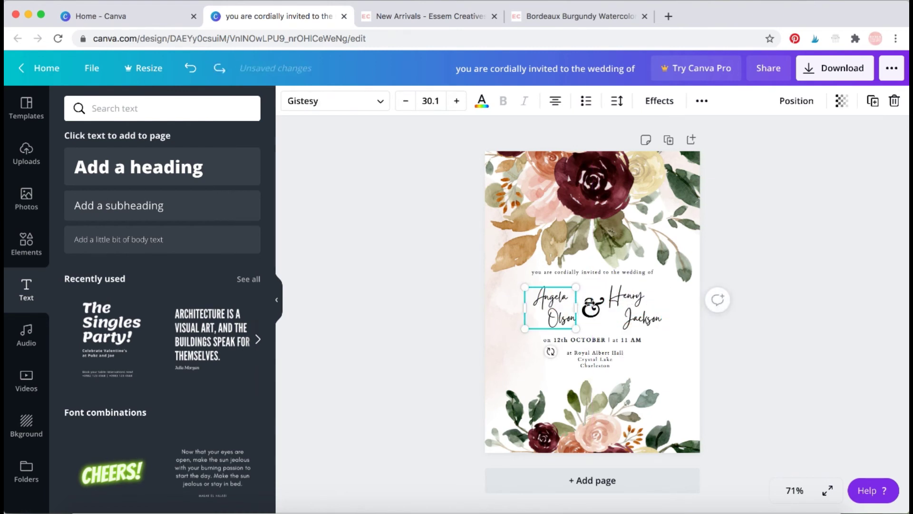
left_click(643, 305, "shift")
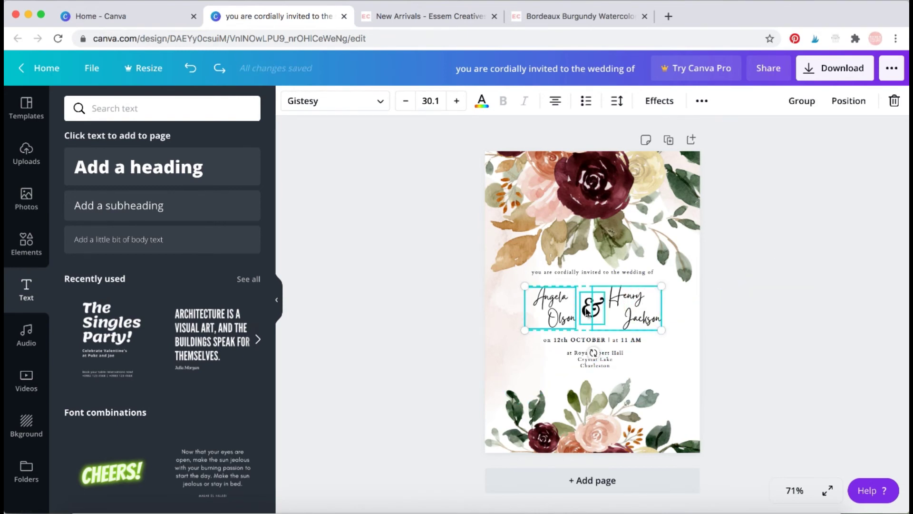
left_click(591, 307, "shift")
left_click_drag(592, 307, 590, 299)
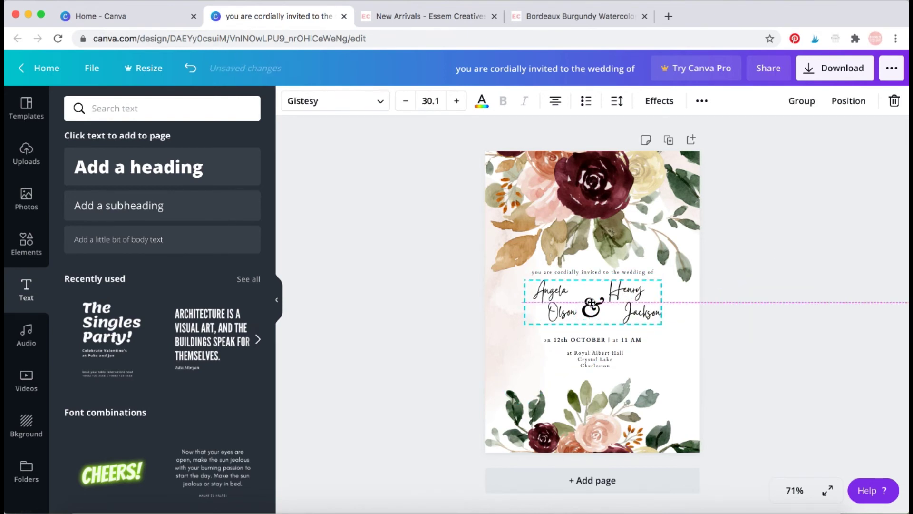
Raise the ampersand slightly so it sits centred between the two names.
left_click(757, 337)
left_click(599, 309)
left_click(599, 307)
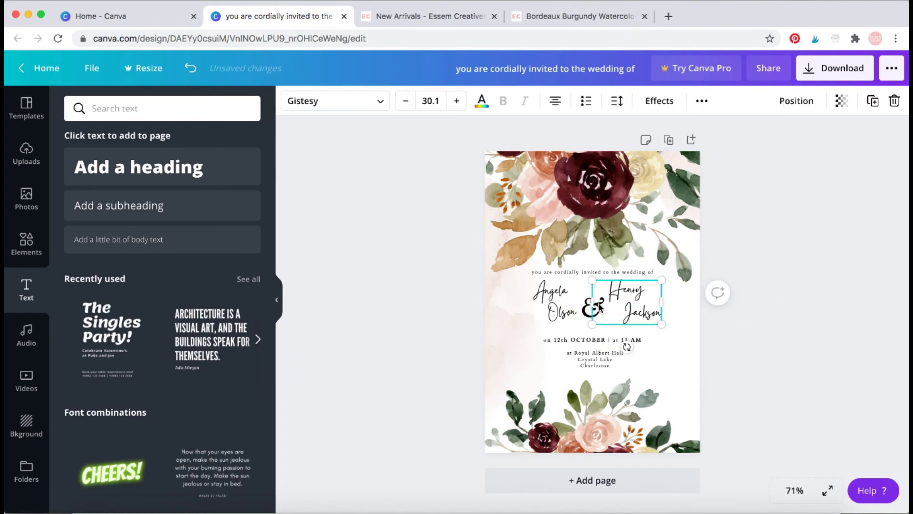
left_click(750, 333)
left_click_drag(588, 311, 587, 305)
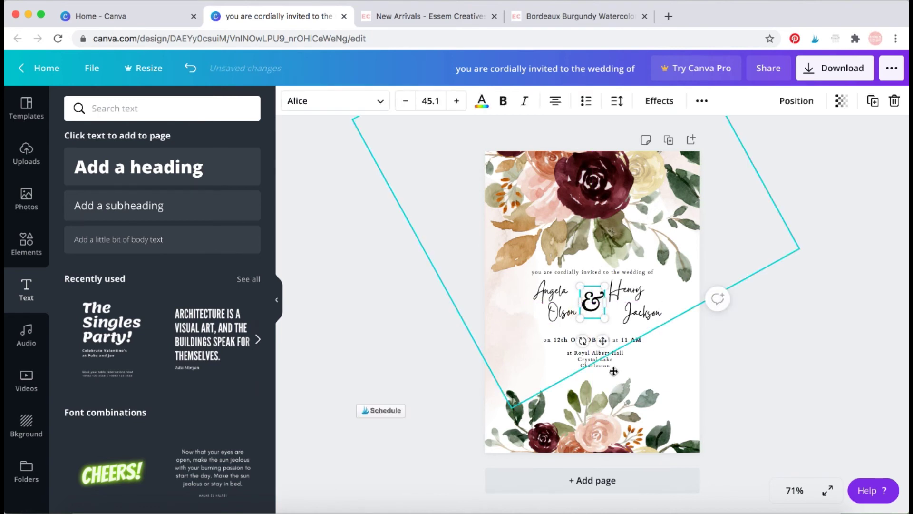
Lock the tilted floral background image in place.
left_click(742, 385)
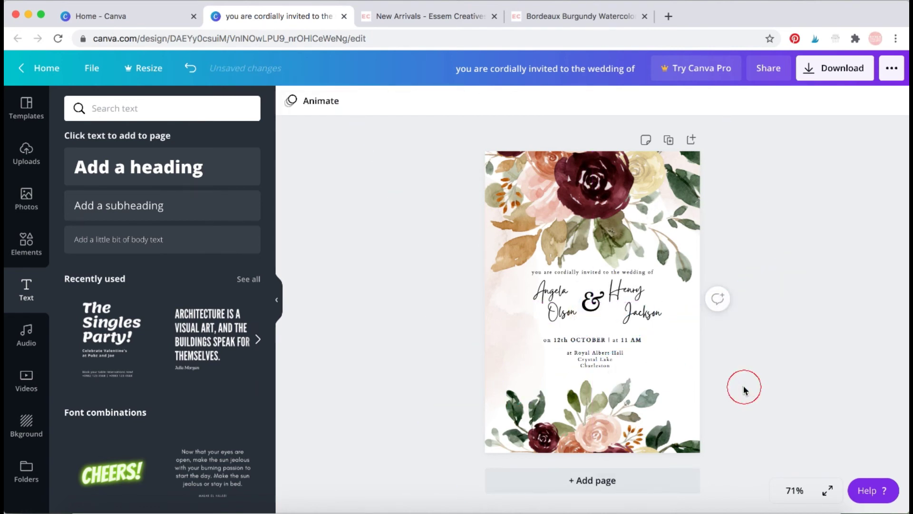
left_click(606, 421)
left_click(852, 101)
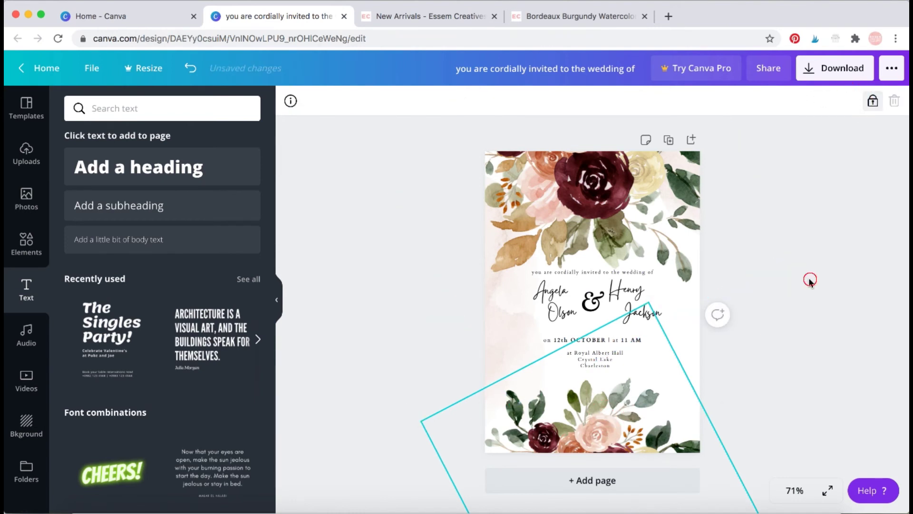
left_click(810, 281)
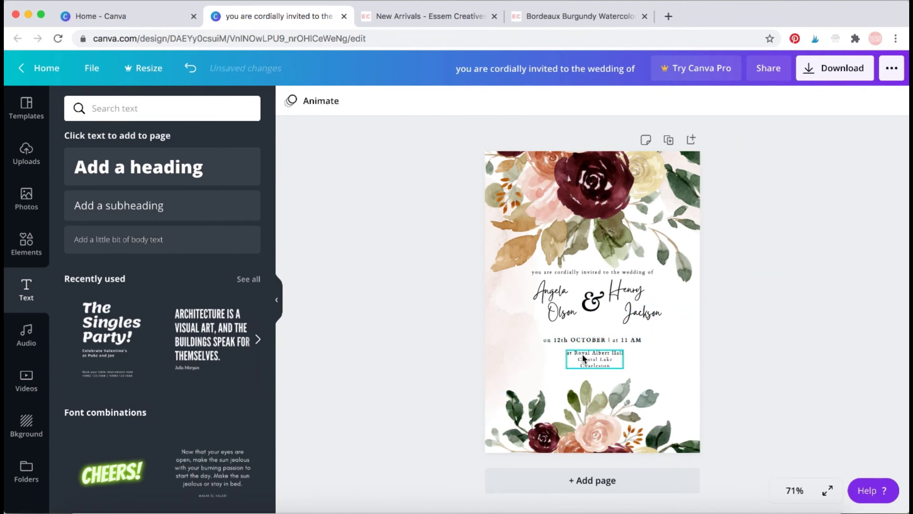
Move the date line and venue text up along the page centre.
left_click_drag(597, 341, 598, 334)
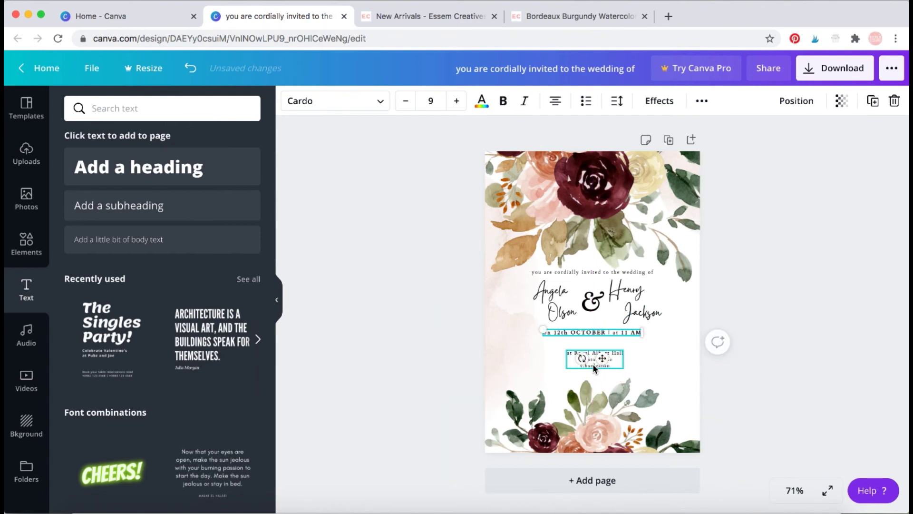
left_click_drag(594, 368, 595, 355)
left_click(728, 333)
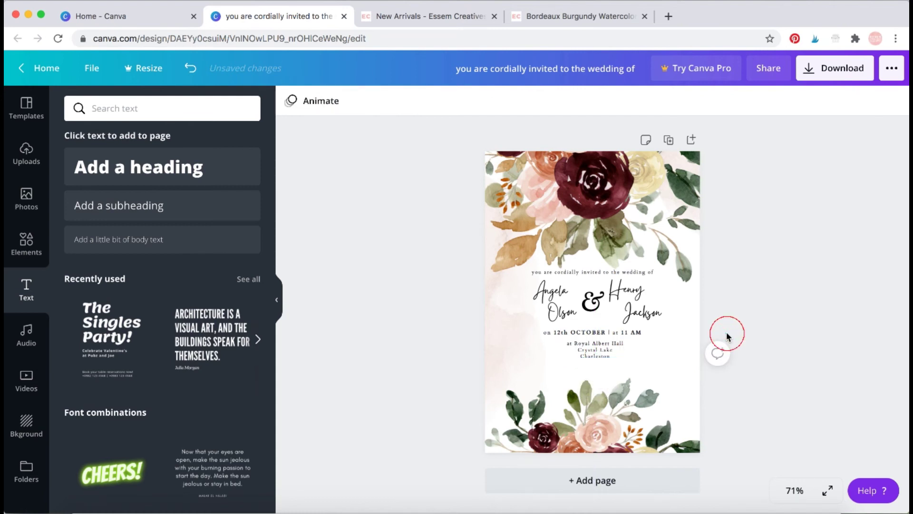
left_click(636, 299)
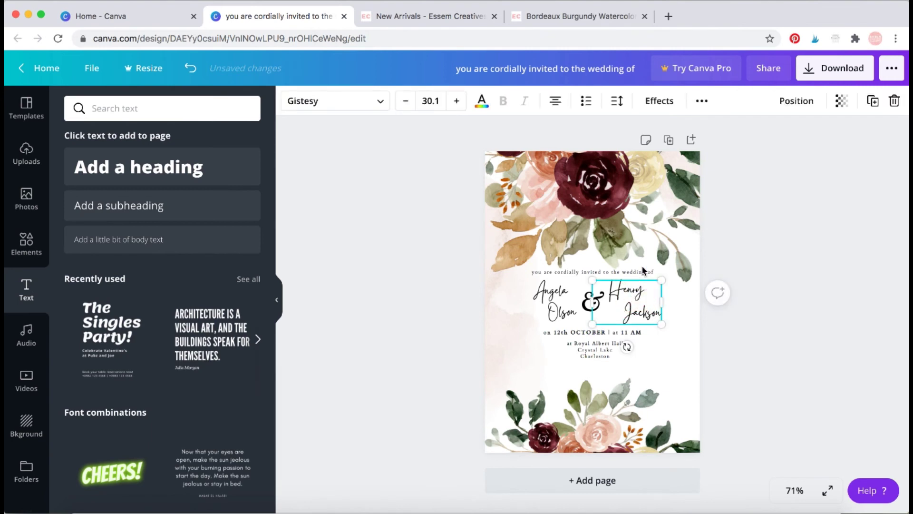
left_click(873, 101)
left_click_drag(653, 309, 597, 367)
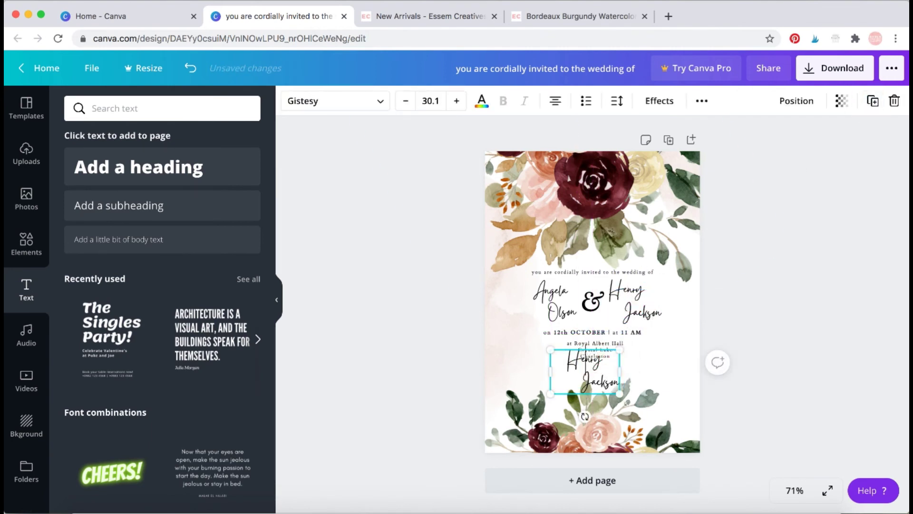
double_click(568, 361)
type("Reception to f")
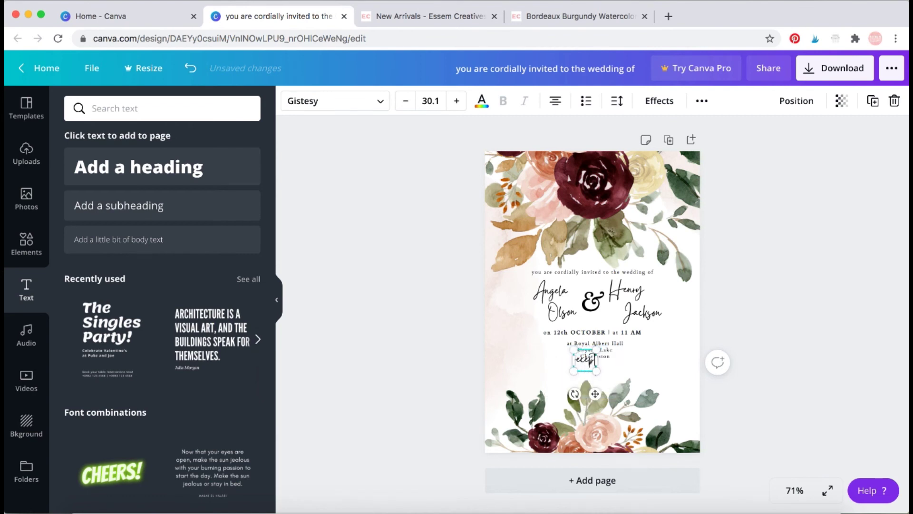
type("ollow")
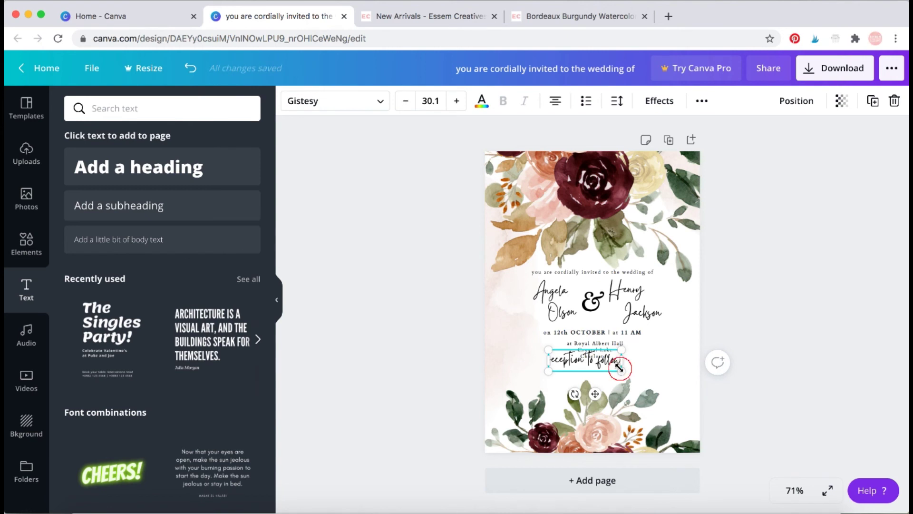
left_click_drag(622, 370, 601, 346)
left_click(773, 376)
left_click(854, 348)
left_click(717, 353)
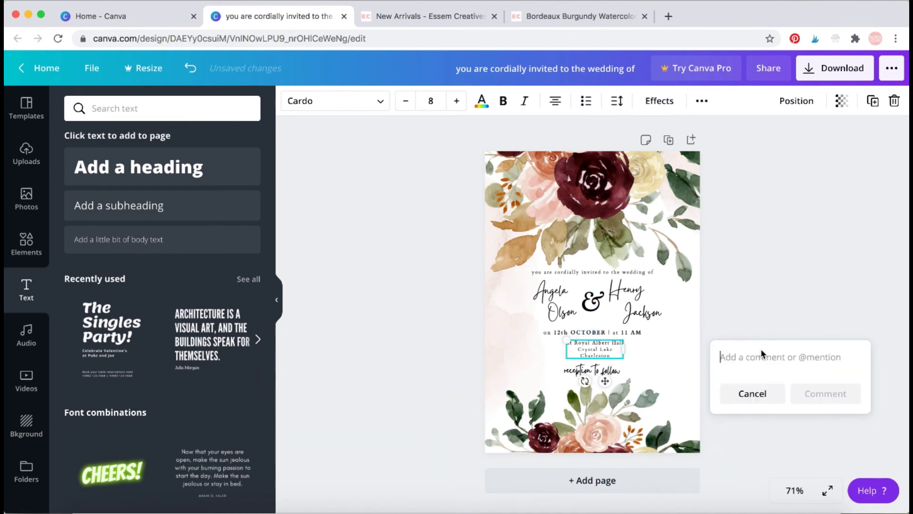
left_click(792, 275)
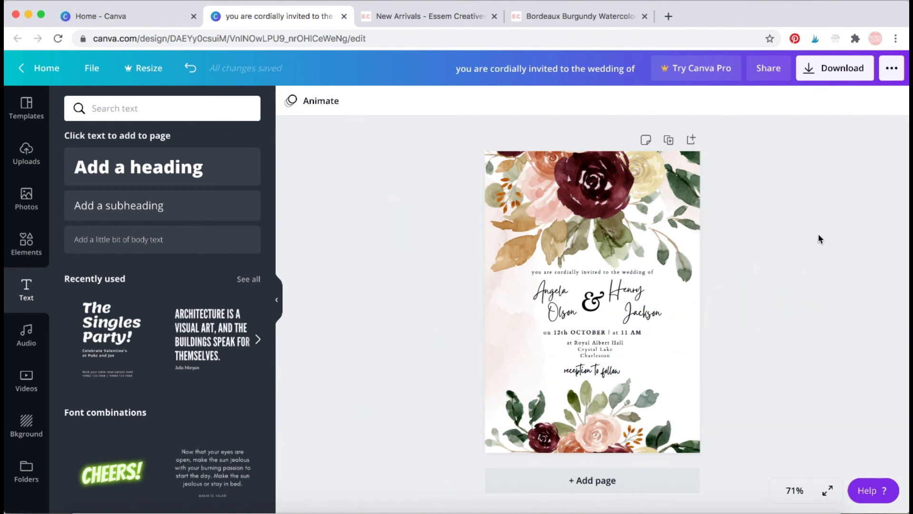
Bring up the editor's more menu with download, sharing and print options.
left_click(900, 68)
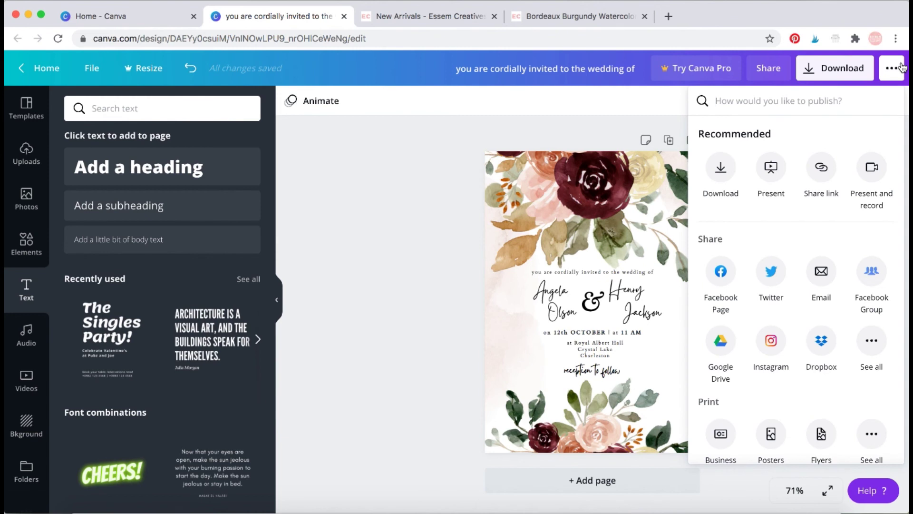
Download the invitation with PDF Print as the file type.
left_click(851, 76)
left_click(850, 72)
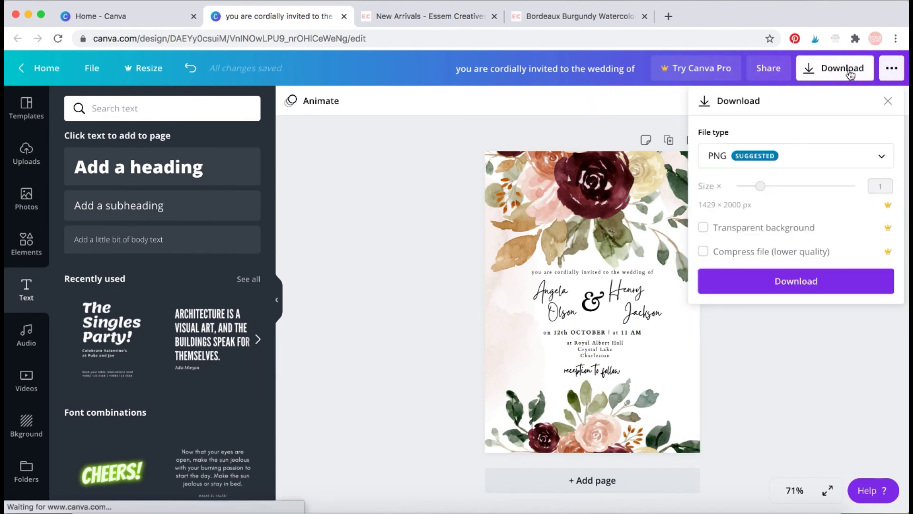
left_click(791, 170)
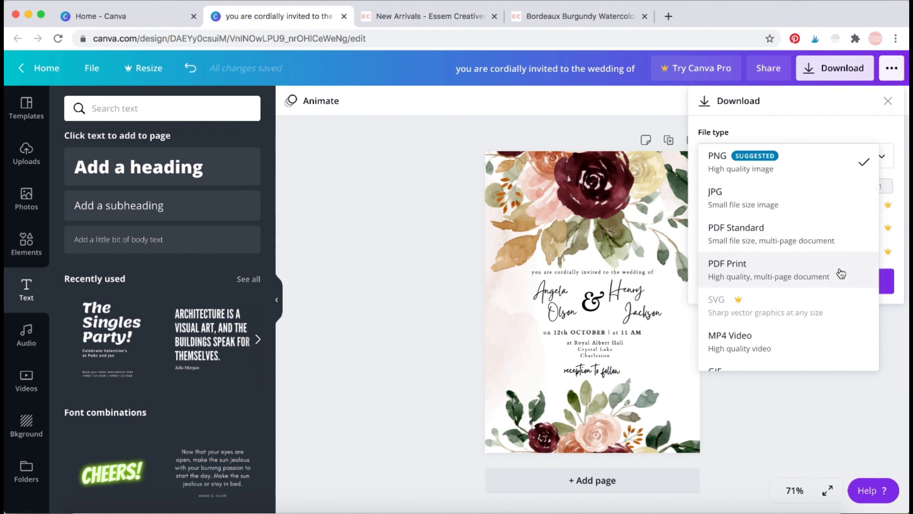
left_click(841, 273)
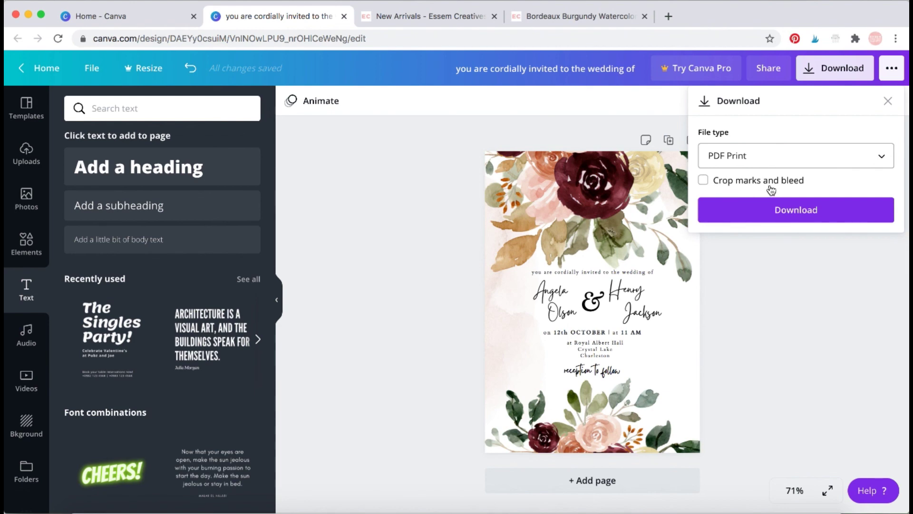
left_click(770, 208)
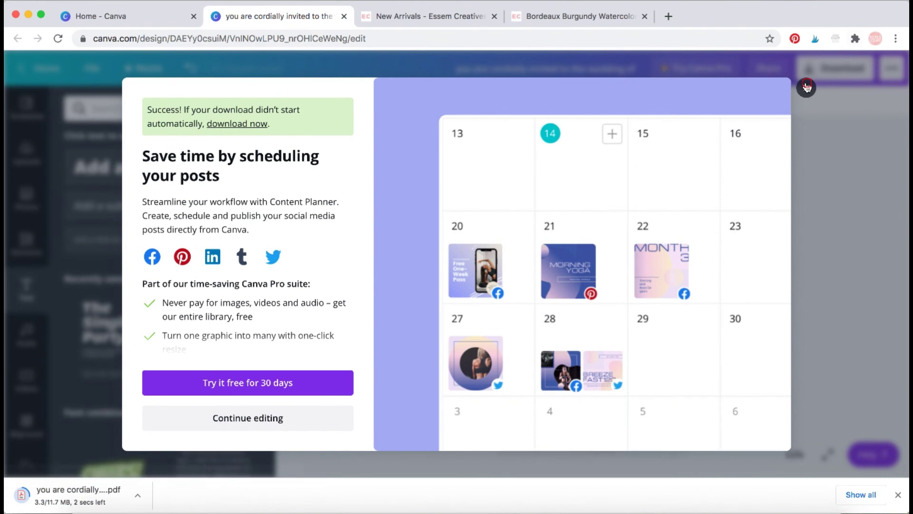
Open the downloaded invitation PDF in Chrome and scroll through the page.
left_click(807, 87)
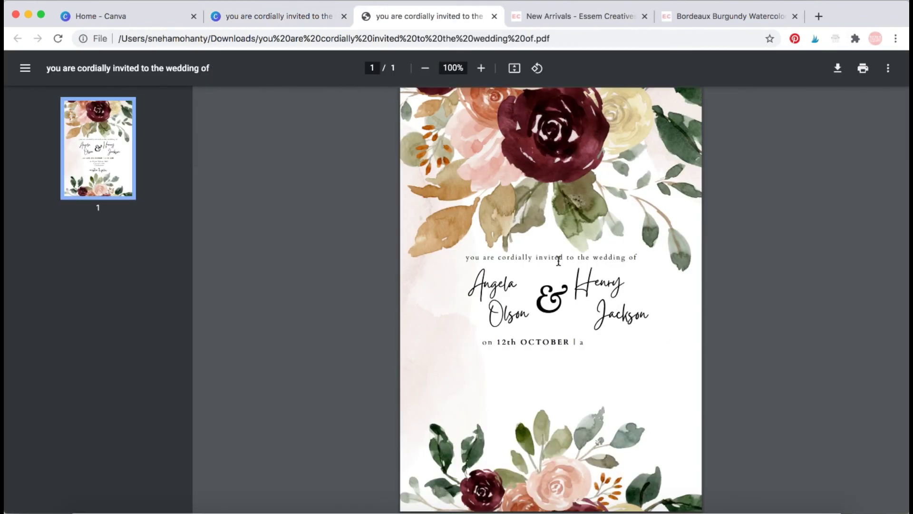
scroll(606, 355, "down", 1)
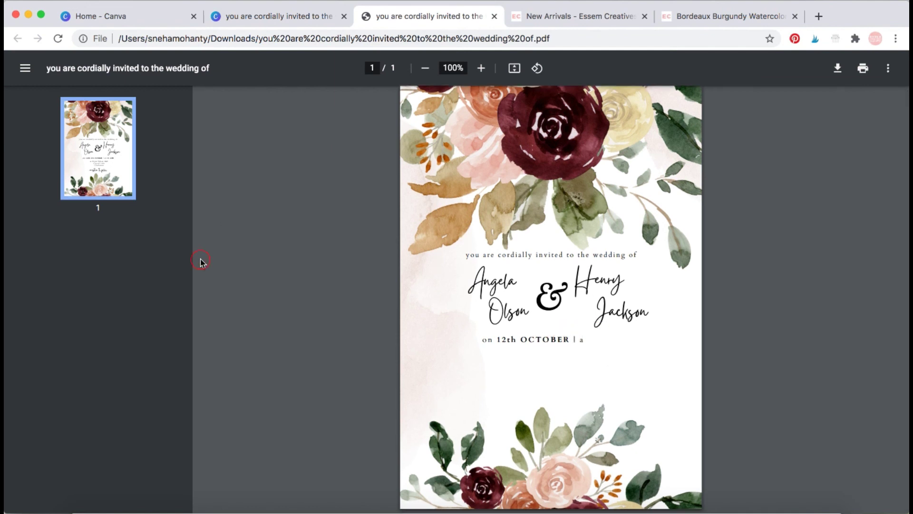
left_click(134, 172)
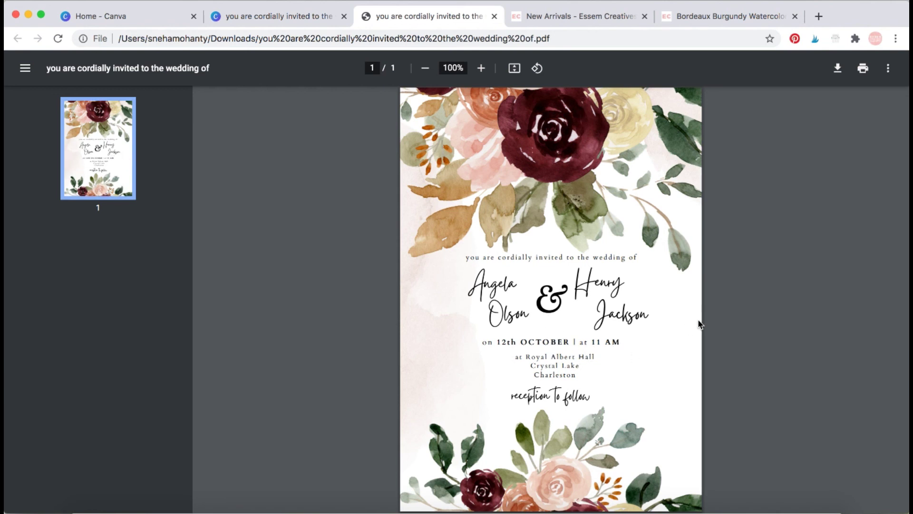
scroll(700, 325, "down", 1)
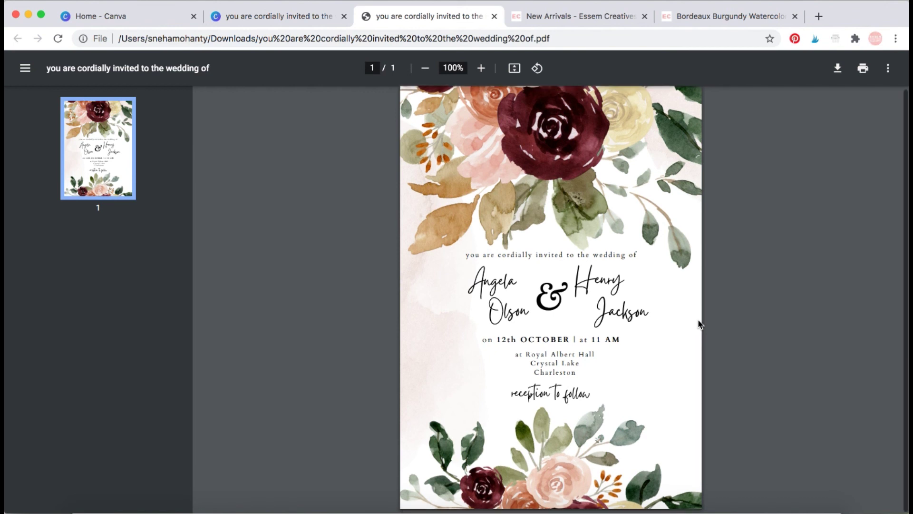